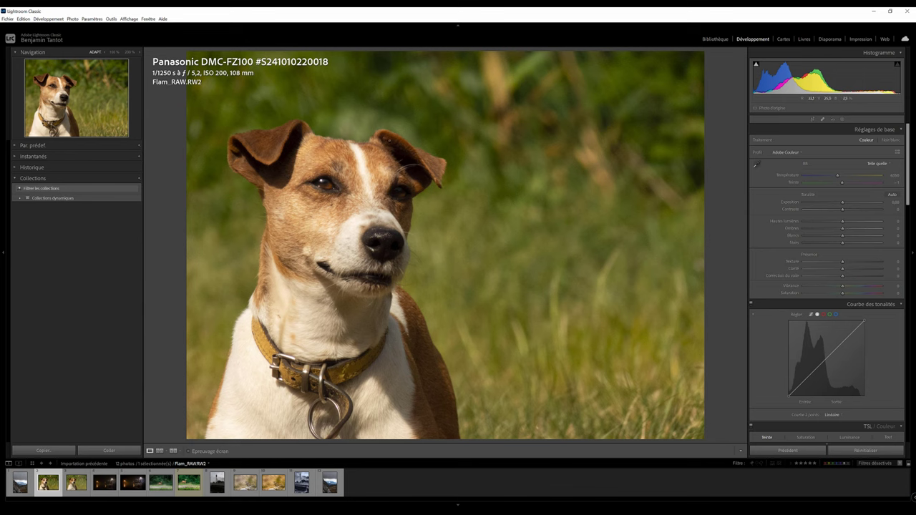
Inspect the dog's ear, eye, nose, collar and head up close at 200%, then return to full view.
{"action": "mouse_move", "coordinate": [383, 243]}
{"action": "left_mouse_down"}
{"action": "mouse_move", "coordinate": [491, 221]}
{"action": "mouse_move", "coordinate": [542, 194]}
{"action": "mouse_move", "coordinate": [306, 255]}
{"action": "left_mouse_up"}
{"action": "left_click", "coordinate": [560, 221]}
{"action": "left_click", "coordinate": [466, 227]}
{"action": "mouse_move", "coordinate": [344, 287]}
{"action": "left_mouse_down"}
{"action": "mouse_move", "coordinate": [534, 304]}
{"action": "mouse_move", "coordinate": [495, 45]}
{"action": "left_mouse_up"}
{"action": "mouse_move", "coordinate": [394, 272]}
{"action": "left_mouse_down"}
{"action": "mouse_move", "coordinate": [478, 147]}
{"action": "mouse_move", "coordinate": [527, 180]}
{"action": "left_mouse_up"}
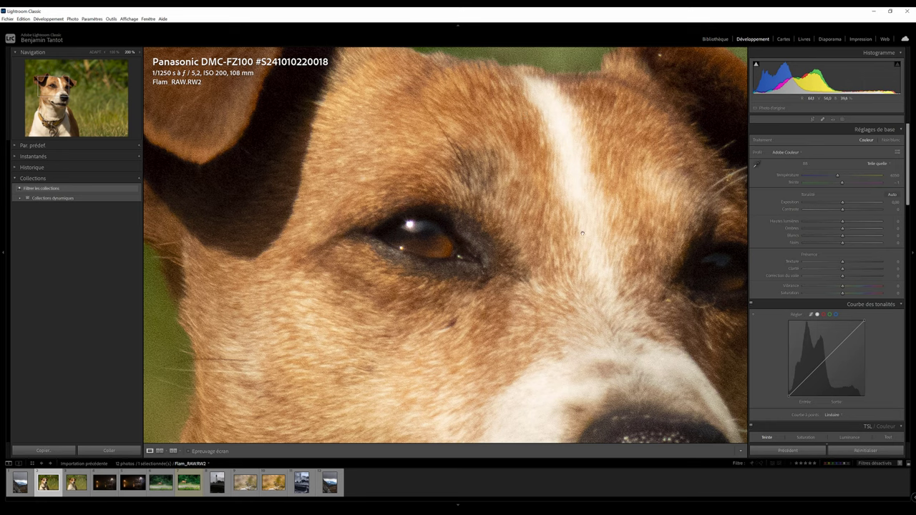
{"action": "left_click_drag", "start_coordinate": [582, 233], "coordinate": [344, 145]}
{"action": "mouse_move", "coordinate": [278, 68]}
{"action": "left_mouse_down"}
{"action": "mouse_move", "coordinate": [402, 318]}
{"action": "mouse_move", "coordinate": [572, 194]}
{"action": "left_mouse_up"}
{"action": "left_click", "coordinate": [335, 158]}
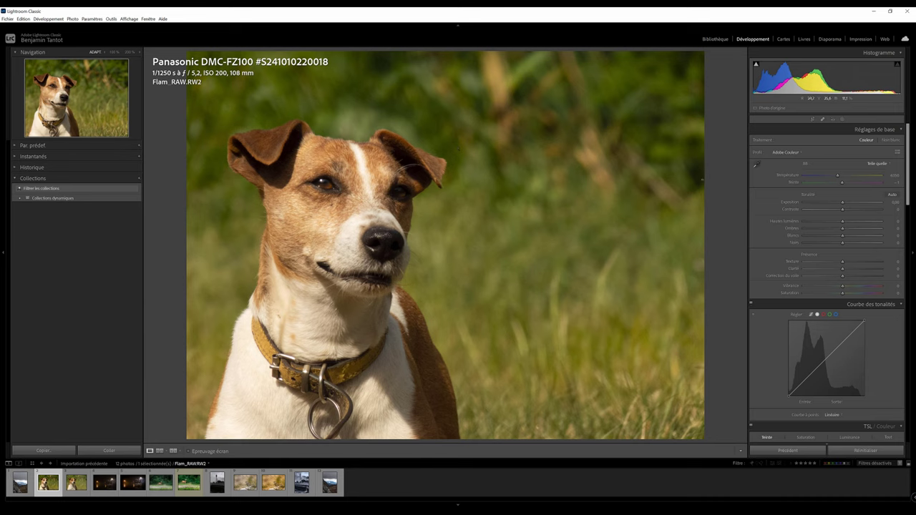
Check the crop overlay without cropping, then view the dog's eye at 200% and return to fit.
{"action": "key", "text": "r"}
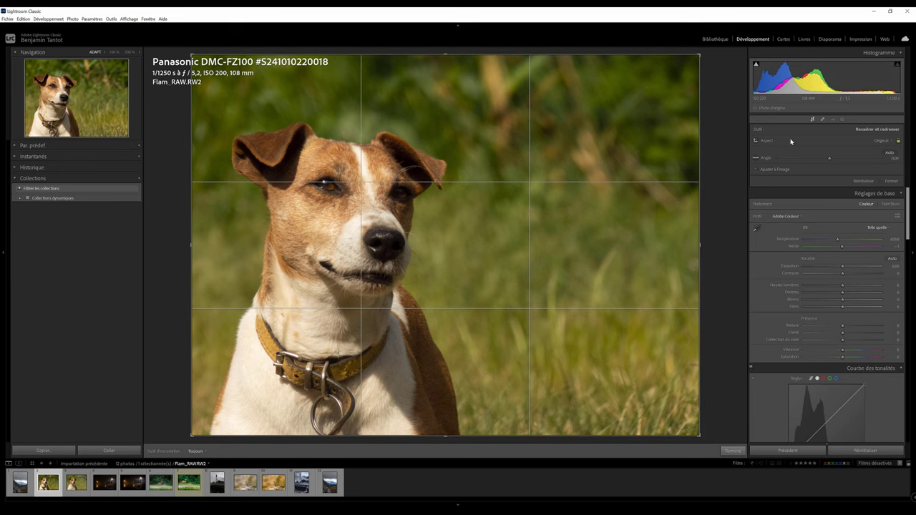
{"action": "left_click", "coordinate": [813, 119]}
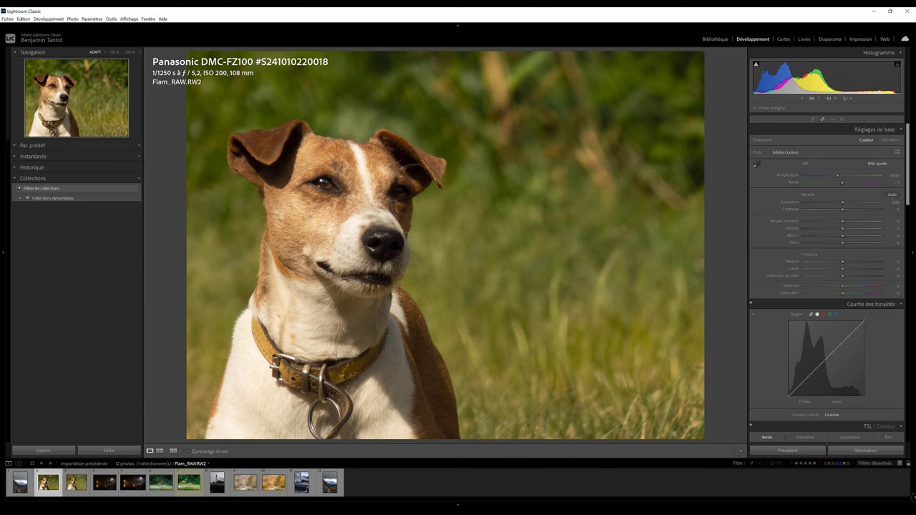
{"action": "left_click", "coordinate": [330, 182]}
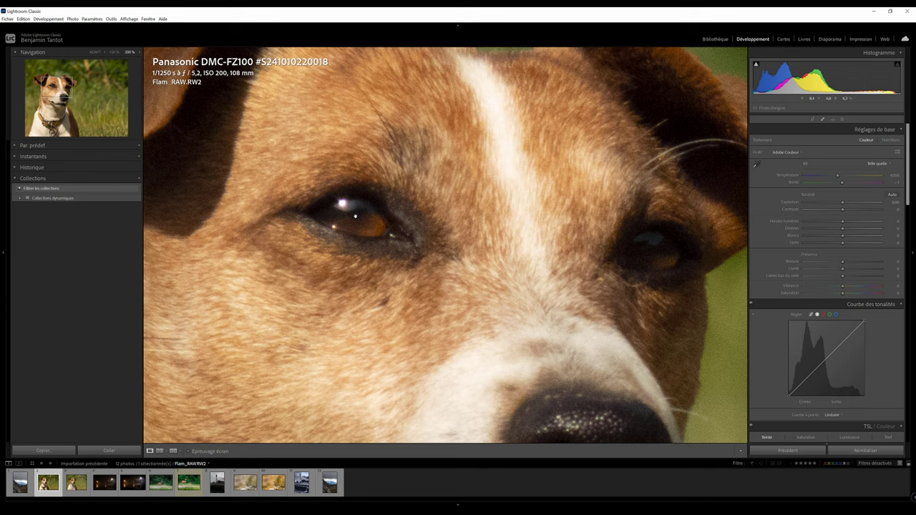
{"action": "key", "text": "z"}
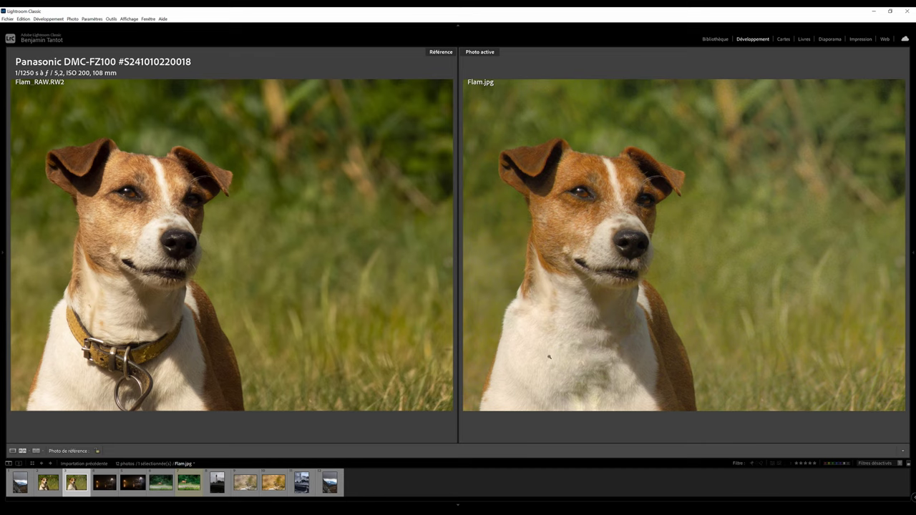
Examine Flam.jpg's muzzle and side up close, then make Flam_RAW.RW2 active in single Loupe view.
{"action": "mouse_move", "coordinate": [604, 354]}
{"action": "left_mouse_down"}
{"action": "mouse_move", "coordinate": [647, 298]}
{"action": "mouse_move", "coordinate": [643, 311]}
{"action": "left_mouse_up"}
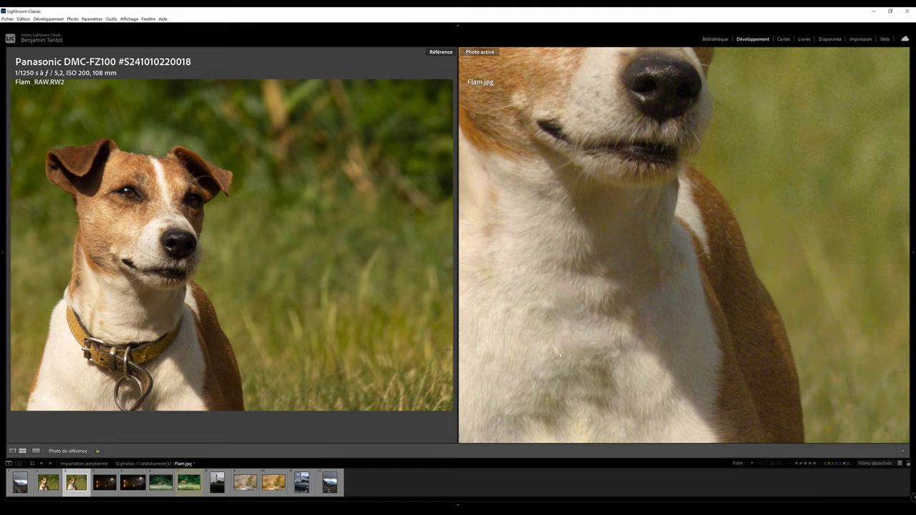
{"action": "left_click_drag", "start_coordinate": [628, 308], "coordinate": [553, 228]}
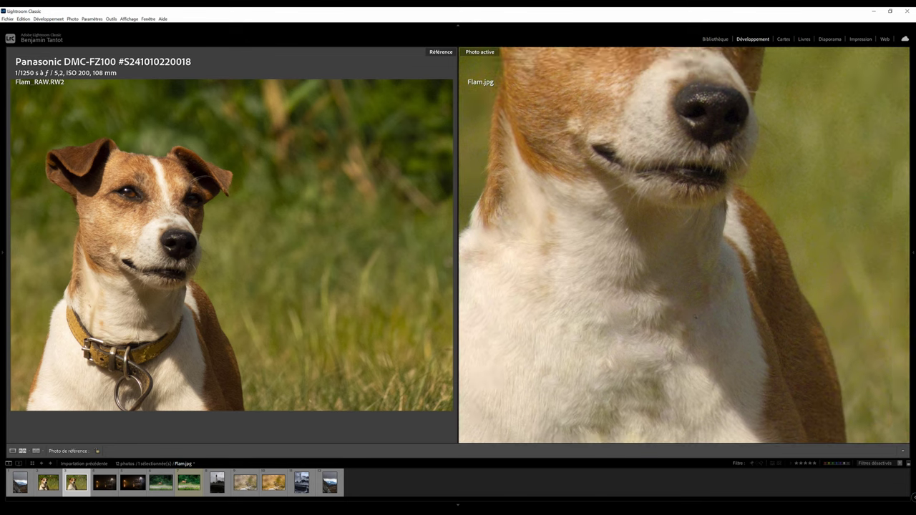
{"action": "left_click_drag", "start_coordinate": [810, 331], "coordinate": [536, 334]}
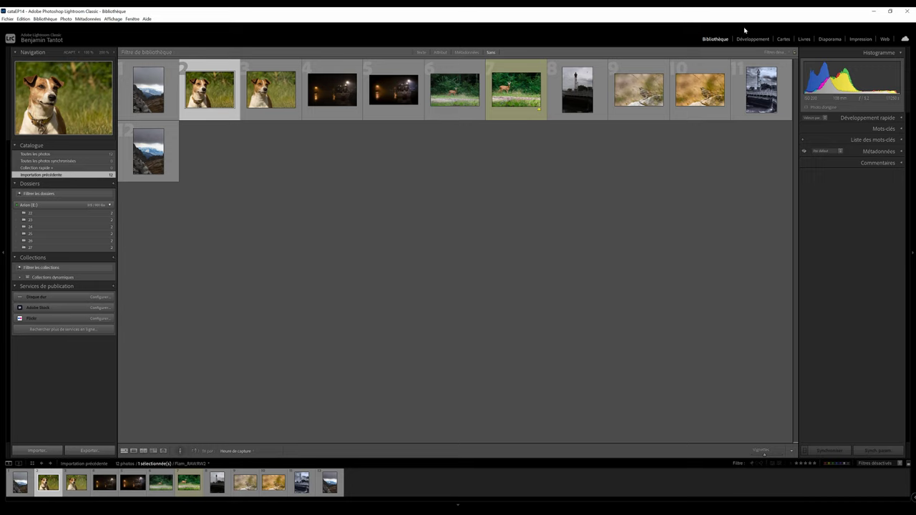
{"action": "left_click", "coordinate": [752, 39]}
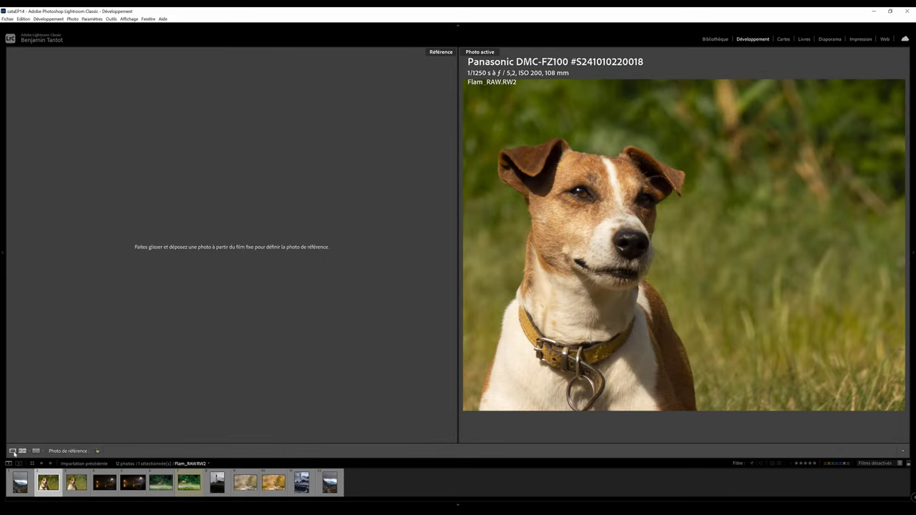
{"action": "left_click", "coordinate": [12, 451]}
Restore the side panels and try Clarity values from positive to negative, ending slightly positive.
{"action": "key", "text": "Tab"}
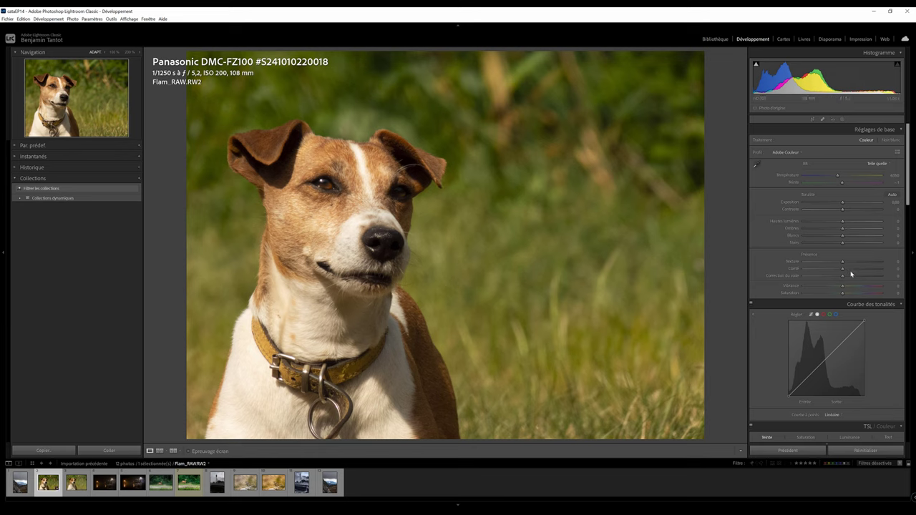
{"action": "left_click_drag", "start_coordinate": [844, 271], "coordinate": [851, 274]}
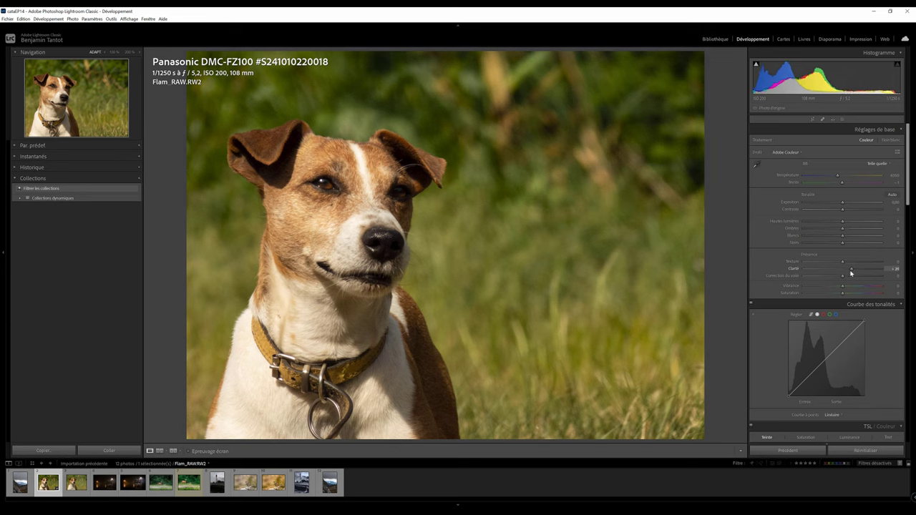
{"action": "left_click_drag", "start_coordinate": [850, 272], "coordinate": [848, 271]}
{"action": "mouse_move", "coordinate": [849, 271]}
{"action": "left_mouse_down"}
{"action": "mouse_move", "coordinate": [857, 269]}
{"action": "mouse_move", "coordinate": [835, 269]}
{"action": "left_mouse_up"}
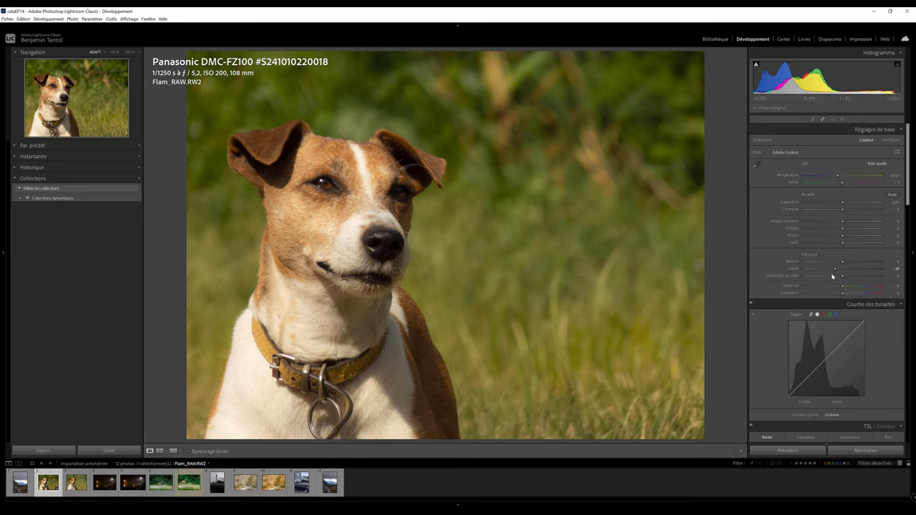
{"action": "left_click_drag", "start_coordinate": [835, 269], "coordinate": [881, 262]}
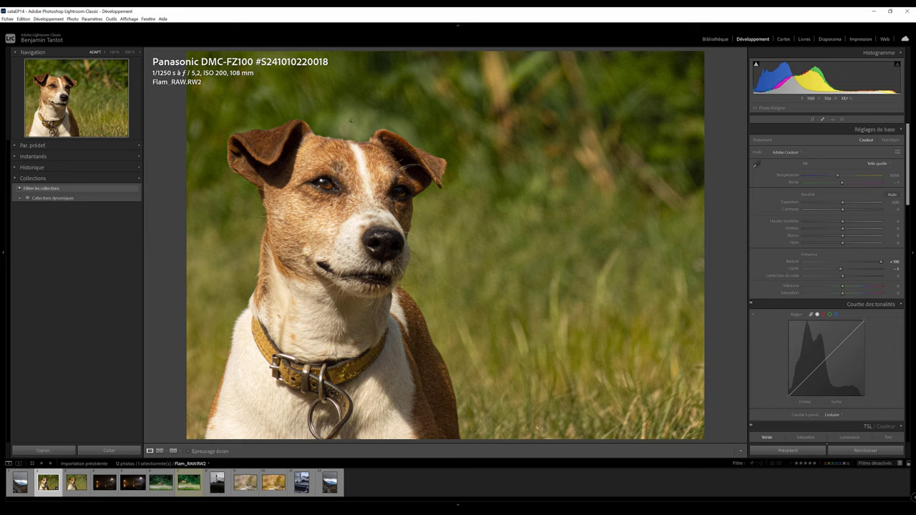
Return Texture to about 0 and raise Contrast to roughly +11.
{"action": "left_click", "coordinate": [845, 262]}
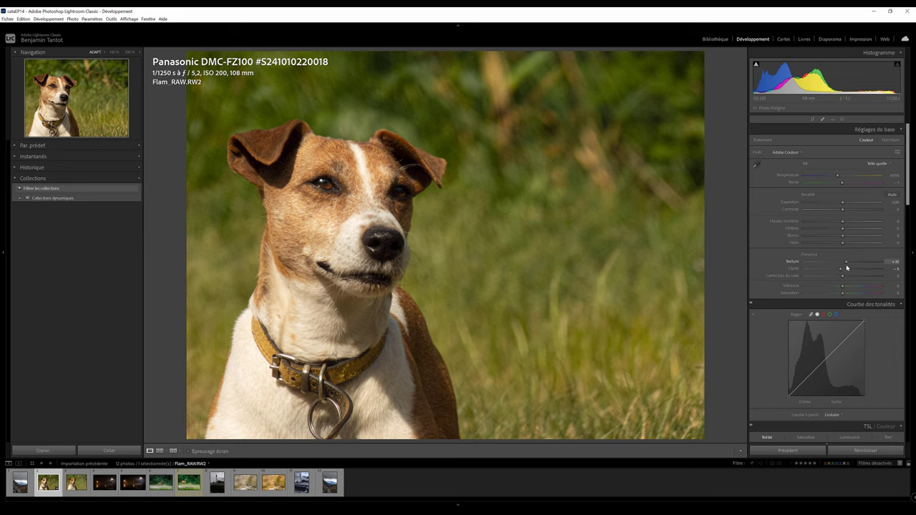
{"action": "left_click_drag", "start_coordinate": [847, 266], "coordinate": [841, 267]}
{"action": "mouse_move", "coordinate": [844, 210]}
{"action": "left_mouse_down"}
{"action": "mouse_move", "coordinate": [845, 226]}
{"action": "mouse_move", "coordinate": [823, 224]}
{"action": "mouse_move", "coordinate": [847, 241]}
{"action": "left_mouse_up"}
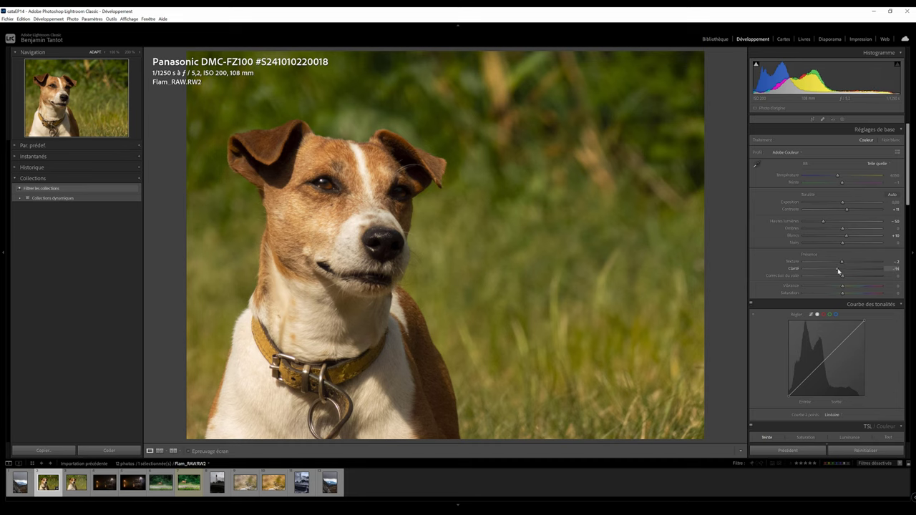
Lift the Blacks slightly, add a touch of Dehaze and raise Contrast to about +29.
{"action": "mouse_move", "coordinate": [843, 247]}
{"action": "left_mouse_down"}
{"action": "mouse_move", "coordinate": [857, 250]}
{"action": "mouse_move", "coordinate": [847, 232]}
{"action": "mouse_move", "coordinate": [855, 213]}
{"action": "mouse_move", "coordinate": [858, 244]}
{"action": "left_mouse_up"}
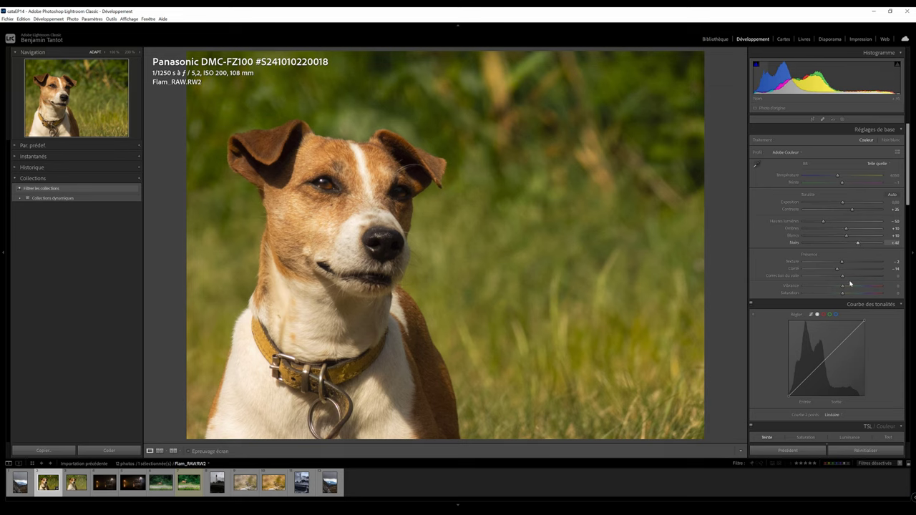
{"action": "left_click_drag", "start_coordinate": [843, 278], "coordinate": [849, 279]}
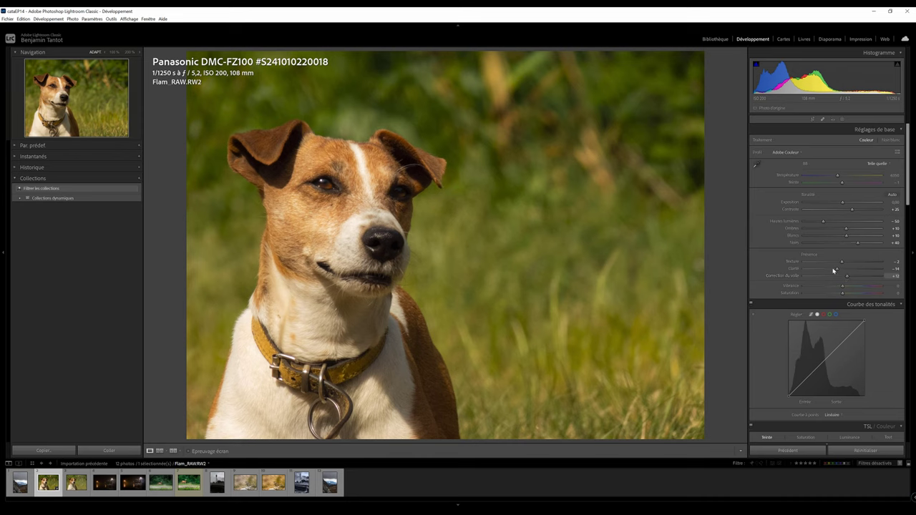
{"action": "left_click_drag", "start_coordinate": [854, 212], "coordinate": [857, 212]}
Cool the white balance Temperature to 5777, then compare with the unedited original.
{"action": "left_click_drag", "start_coordinate": [838, 177], "coordinate": [836, 177]}
{"action": "left_click_drag", "start_coordinate": [836, 177], "coordinate": [837, 177]}
{"action": "left_click_drag", "start_coordinate": [835, 177], "coordinate": [835, 177]}
{"action": "key", "text": "backslash"}
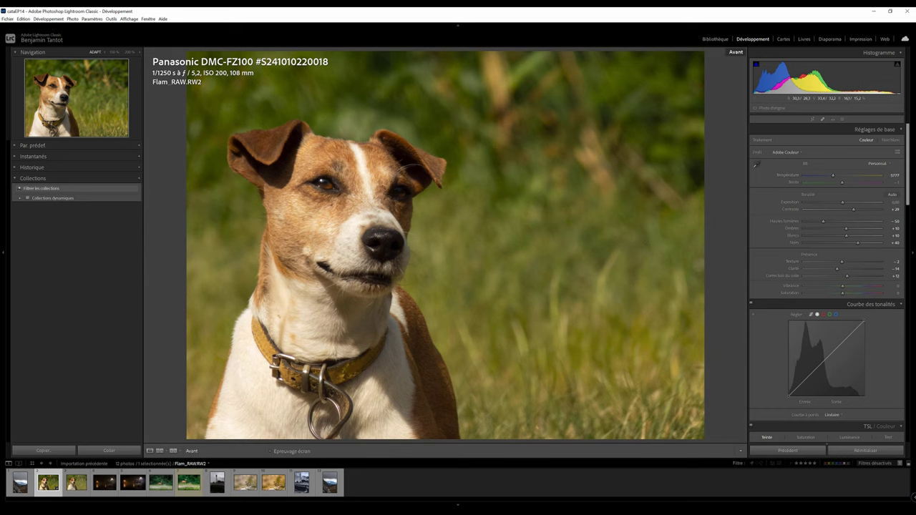
{"action": "key", "text": "backslash"}
{"action": "key", "text": "backslash"}
{"action": "key", "text": "backslash"}
In Calibration, fine-tune Blue Primary saturation and raise Green Primary saturation to about +36.
{"action": "scroll", "coordinate": [849, 361], "scroll_direction": "down", "scroll_amount": 10}
{"action": "scroll", "coordinate": [855, 409], "scroll_direction": "down", "scroll_amount": 10}
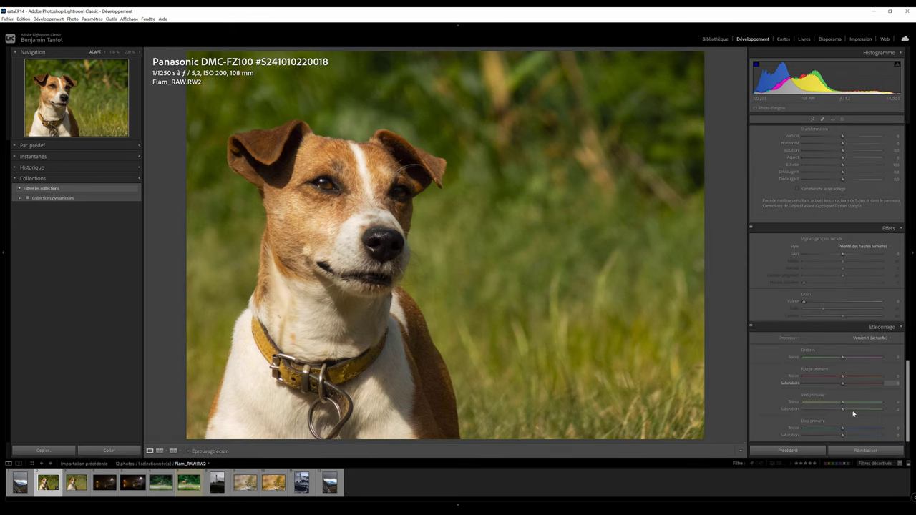
{"action": "left_click_drag", "start_coordinate": [837, 438], "coordinate": [831, 439]}
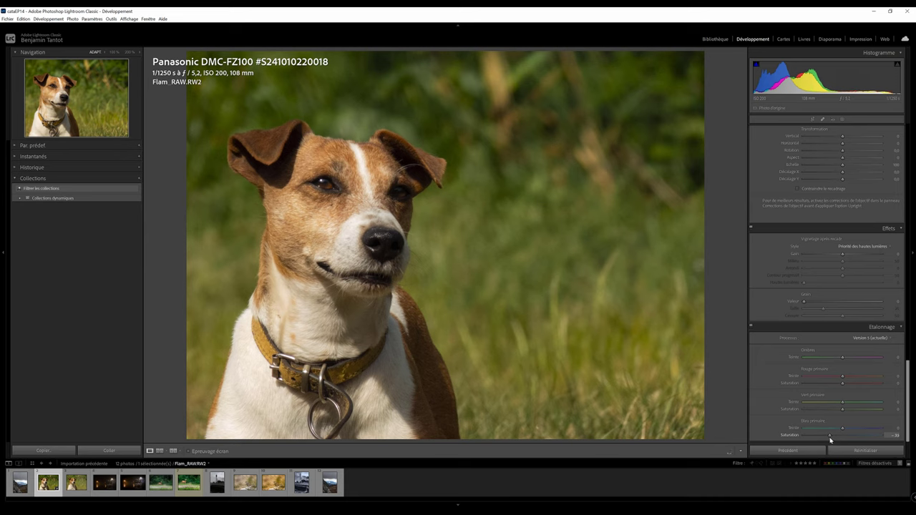
{"action": "left_click_drag", "start_coordinate": [831, 440], "coordinate": [832, 439]}
{"action": "left_click_drag", "start_coordinate": [831, 437], "coordinate": [846, 437]}
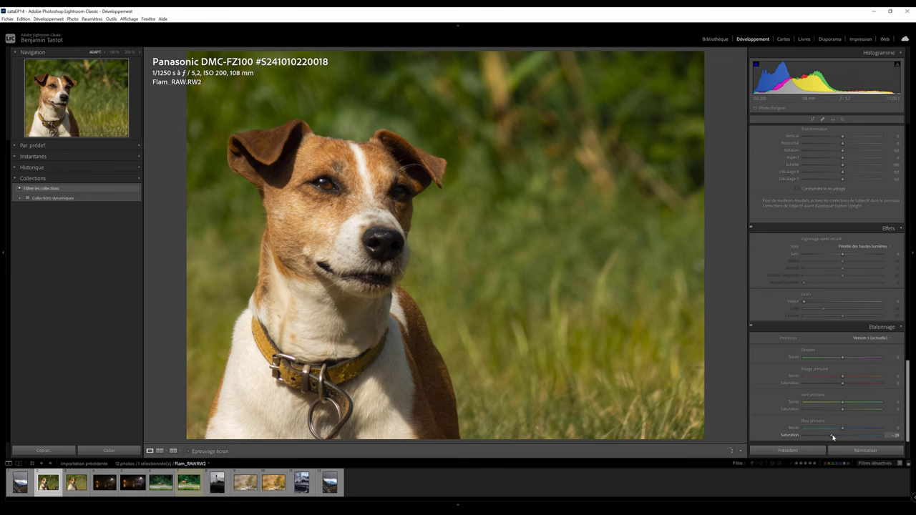
{"action": "left_click_drag", "start_coordinate": [847, 437], "coordinate": [864, 441]}
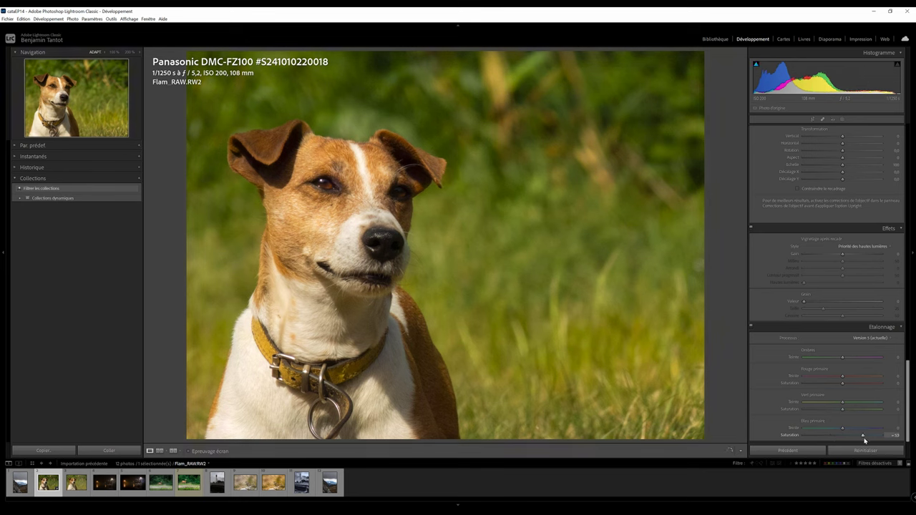
{"action": "left_click_drag", "start_coordinate": [846, 437], "coordinate": [837, 438]}
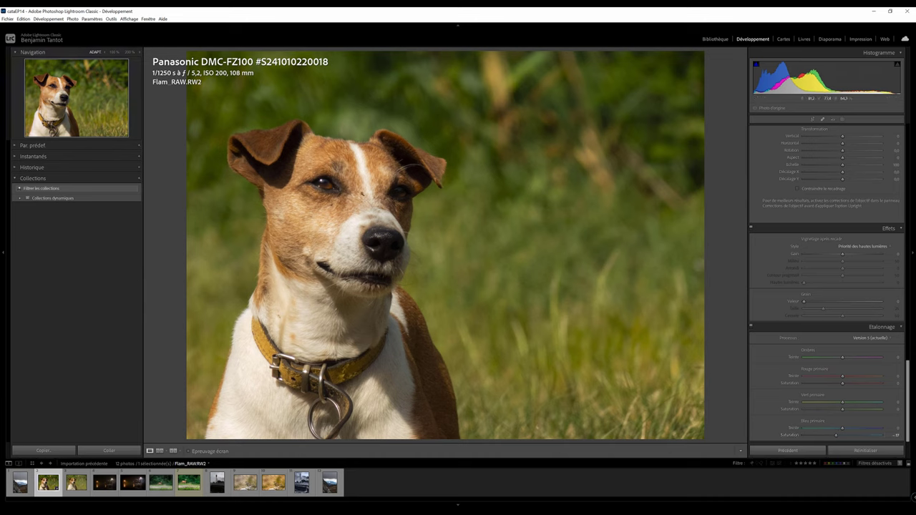
{"action": "left_click_drag", "start_coordinate": [842, 409], "coordinate": [851, 412]}
In the HSL Saturation tab, raise Orange to +22 and lower Green to −7.
{"action": "scroll", "coordinate": [868, 387], "scroll_direction": "up", "scroll_amount": 5}
{"action": "scroll", "coordinate": [869, 387], "scroll_direction": "up", "scroll_amount": 5}
{"action": "scroll", "coordinate": [845, 343], "scroll_direction": "up", "scroll_amount": 5}
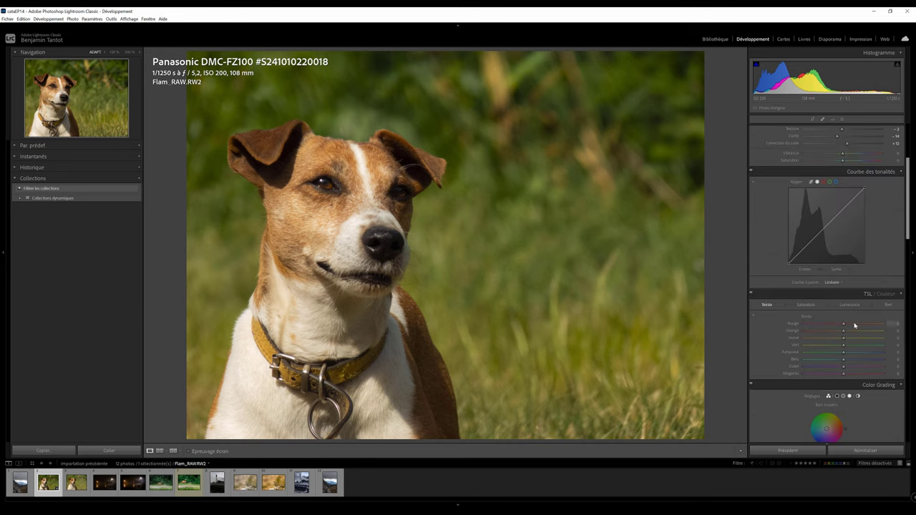
{"action": "left_click", "coordinate": [811, 305]}
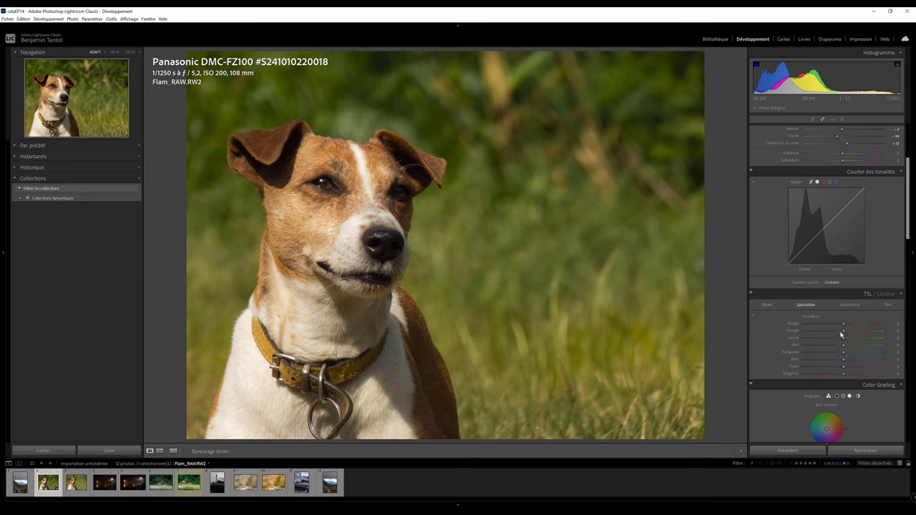
{"action": "left_click_drag", "start_coordinate": [844, 334], "coordinate": [853, 335]}
{"action": "left_click_drag", "start_coordinate": [849, 351], "coordinate": [824, 343]}
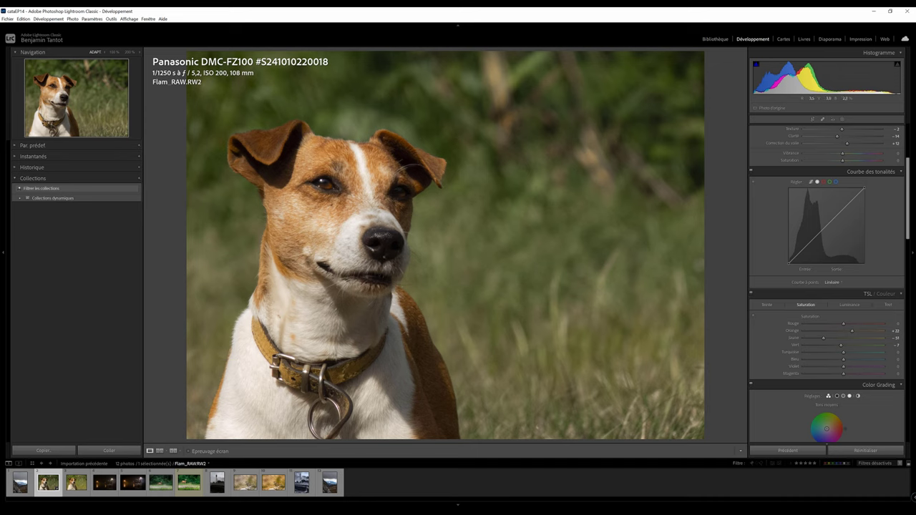
Reset HSL Yellow saturation, then set it to −36.
{"action": "double_click", "coordinate": [832, 338]}
{"action": "scroll", "coordinate": [832, 338], "scroll_direction": "up", "scroll_amount": 1}
{"action": "scroll", "coordinate": [851, 333], "scroll_direction": "down", "scroll_amount": 2}
{"action": "scroll", "coordinate": [850, 334], "scroll_direction": "down", "scroll_amount": 2}
{"action": "scroll", "coordinate": [850, 333], "scroll_direction": "down", "scroll_amount": 1}
{"action": "scroll", "coordinate": [852, 334], "scroll_direction": "down", "scroll_amount": 1}
{"action": "scroll", "coordinate": [852, 334], "scroll_direction": "up", "scroll_amount": 2}
{"action": "left_click_drag", "start_coordinate": [843, 259], "coordinate": [833, 264]}
Set Contrast to +32, Whites to +20, Highlights to −60 and adjust Clarity to −16.
{"action": "scroll", "coordinate": [838, 293], "scroll_direction": "up", "scroll_amount": 2}
{"action": "scroll", "coordinate": [842, 272], "scroll_direction": "up", "scroll_amount": 2}
{"action": "left_click_drag", "start_coordinate": [853, 209], "coordinate": [855, 209]}
{"action": "left_click_drag", "start_coordinate": [851, 242], "coordinate": [852, 231]}
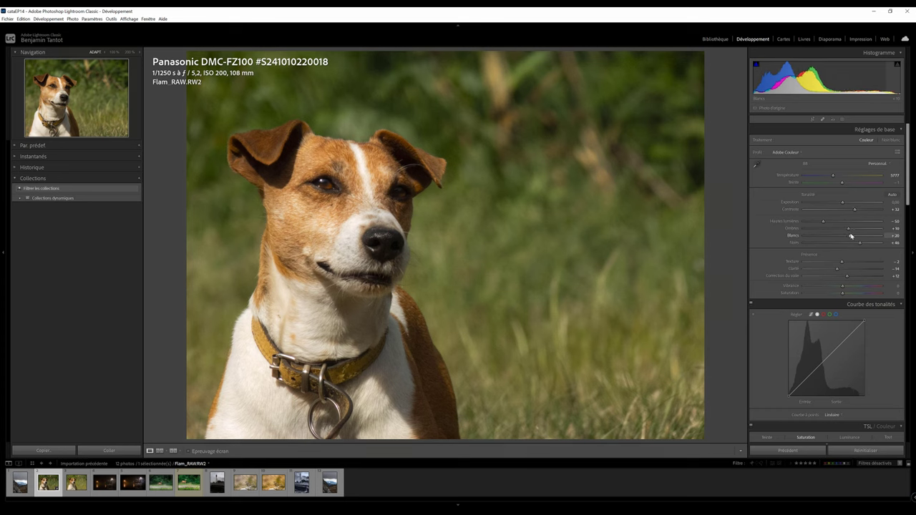
{"action": "left_click_drag", "start_coordinate": [818, 225], "coordinate": [817, 225]}
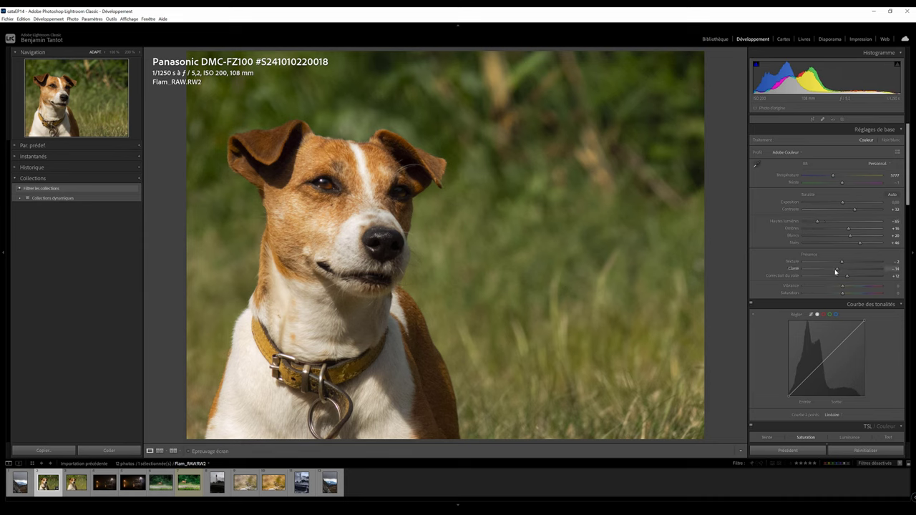
{"action": "left_click_drag", "start_coordinate": [836, 271], "coordinate": [837, 273]}
{"action": "key", "text": "backslash"}
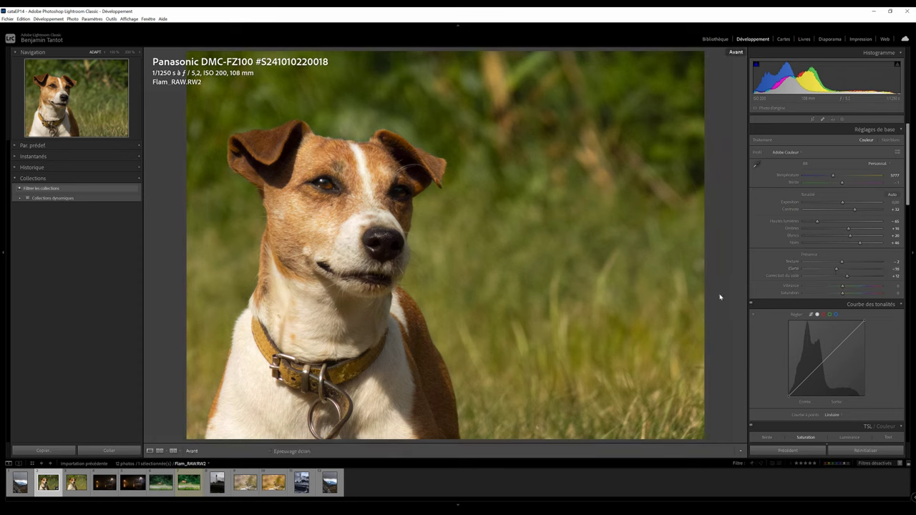
{"action": "key", "text": "backslash"}
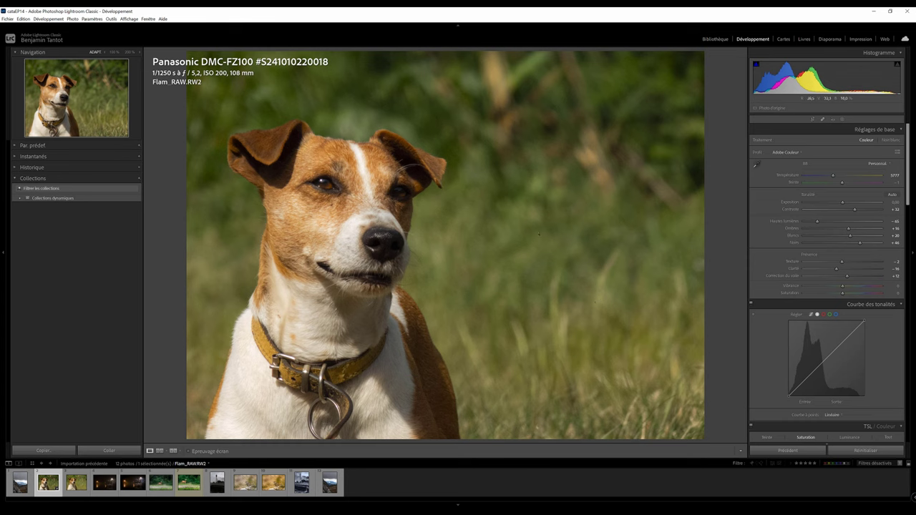
{"action": "key", "text": "backslash"}
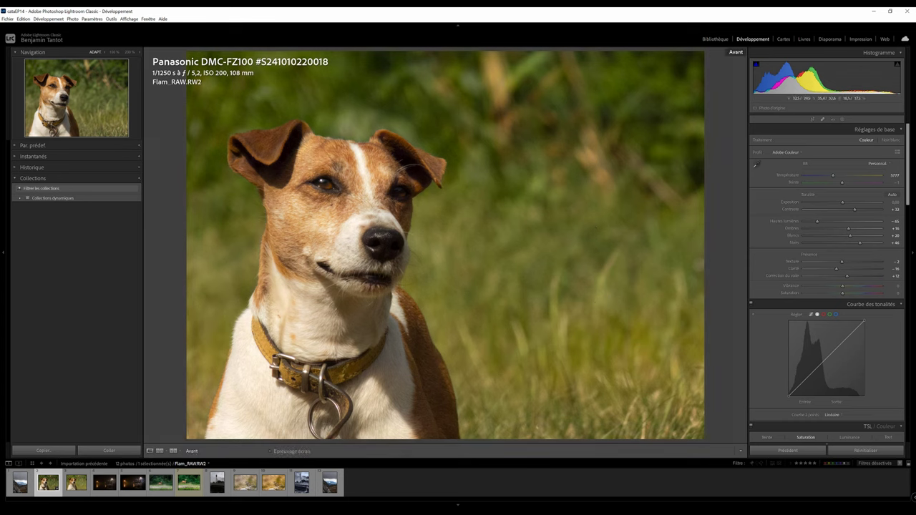
{"action": "key", "text": "backslash"}
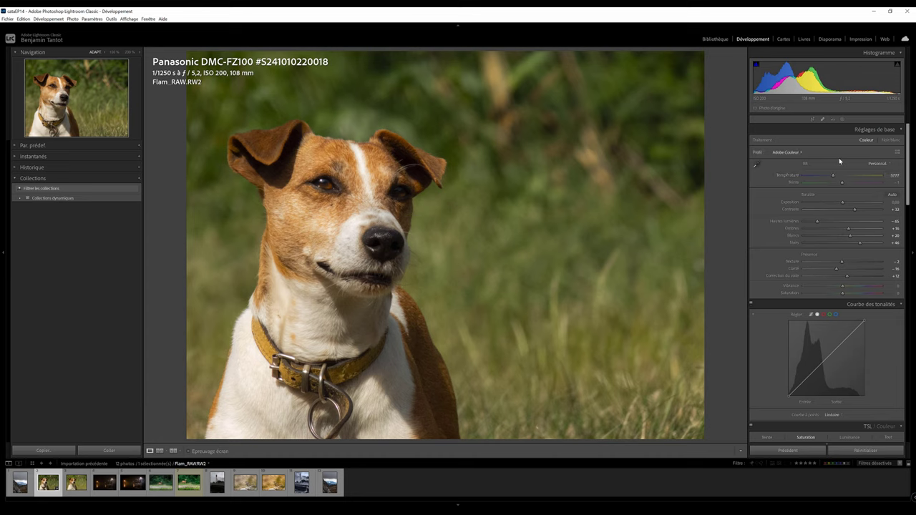
{"action": "scroll", "coordinate": [869, 322], "scroll_direction": "down", "scroll_amount": 5}
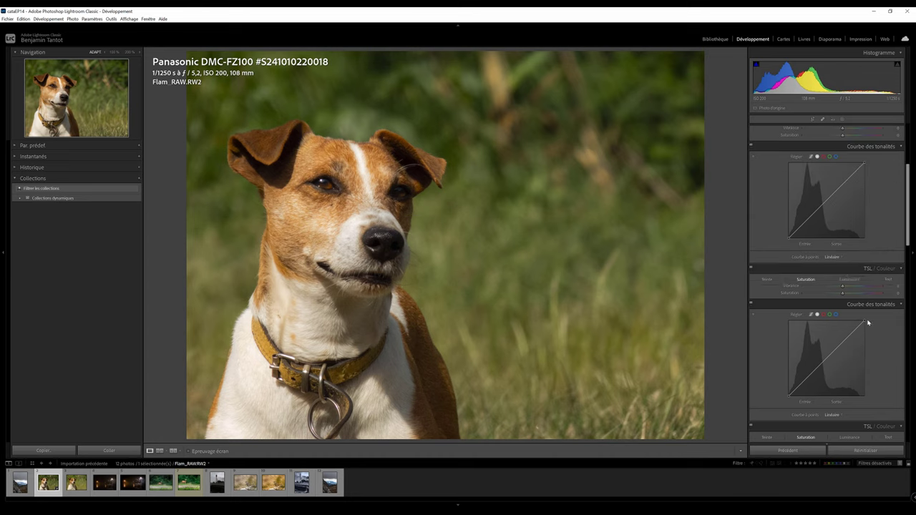
{"action": "scroll", "coordinate": [859, 358], "scroll_direction": "down", "scroll_amount": 5}
{"action": "scroll", "coordinate": [845, 420], "scroll_direction": "down", "scroll_amount": 5}
{"action": "scroll", "coordinate": [855, 416], "scroll_direction": "up", "scroll_amount": 5}
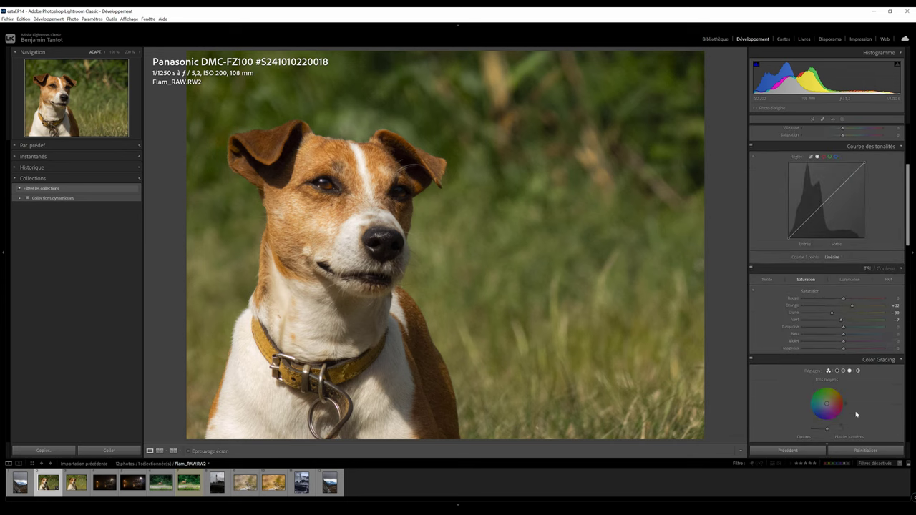
{"action": "scroll", "coordinate": [851, 293], "scroll_direction": "up", "scroll_amount": 3}
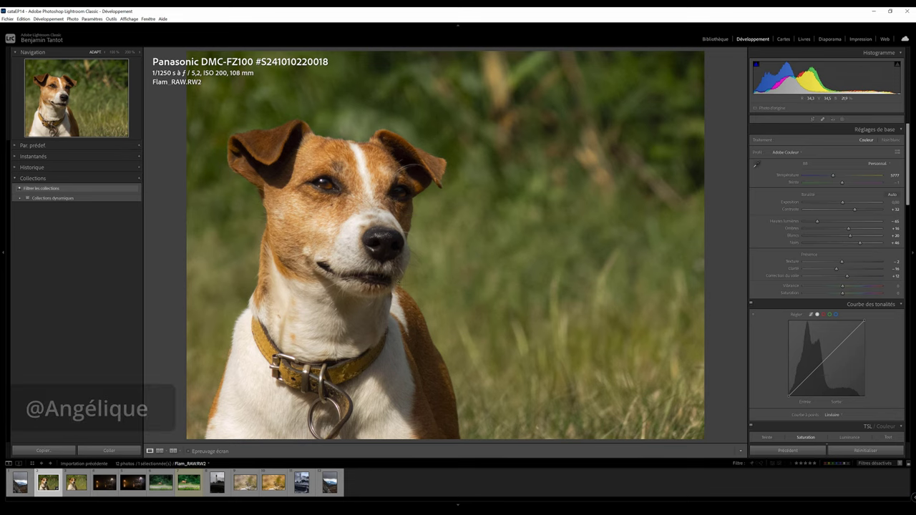
Load the fourth filmstrip photo, the foggy night harbour boat, into Develop.
{"action": "left_click", "coordinate": [105, 483]}
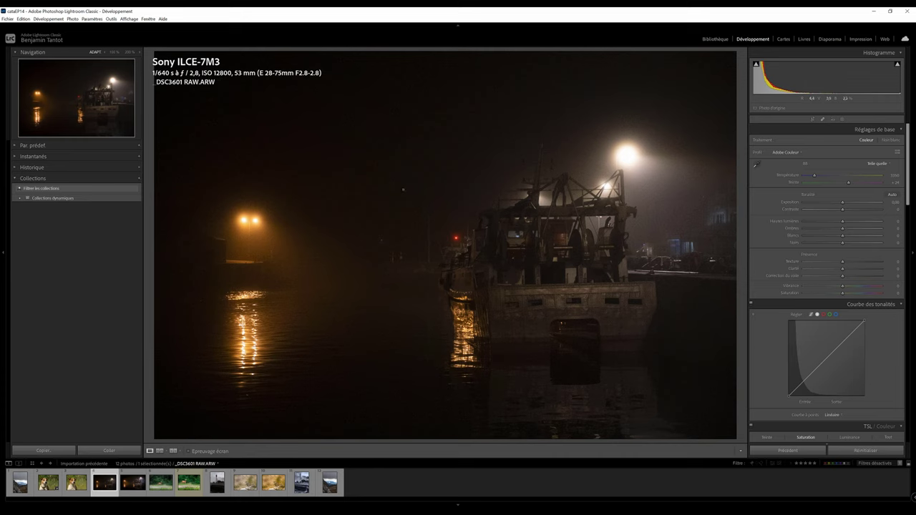
Inspect the boat and its crane detail at 1:1 full size.
{"action": "mouse_move", "coordinate": [542, 153]}
{"action": "left_mouse_down"}
{"action": "mouse_move", "coordinate": [420, 294]}
{"action": "mouse_move", "coordinate": [299, 288]}
{"action": "left_mouse_up"}
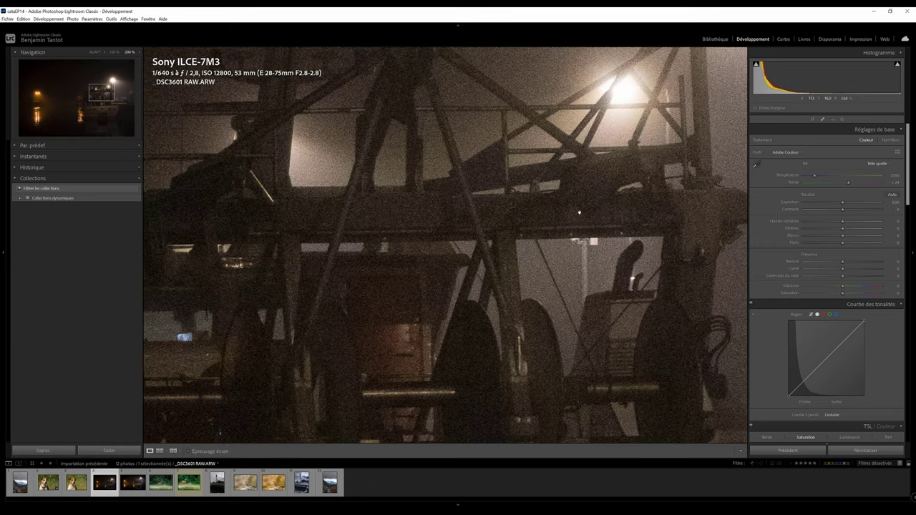
{"action": "left_click_drag", "start_coordinate": [579, 211], "coordinate": [601, 232]}
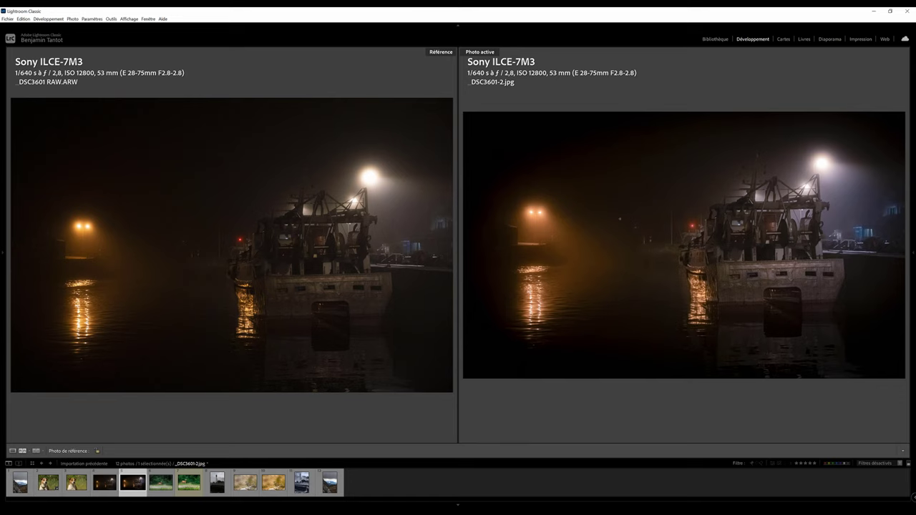
Zoom both boat photos in to compare the street lamp detail, then return both to full view.
{"action": "left_click", "coordinate": [757, 229]}
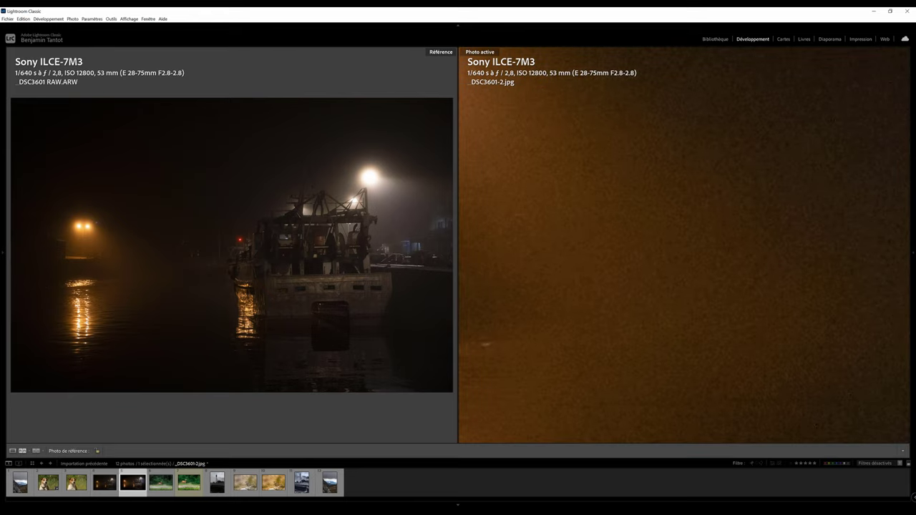
{"action": "mouse_move", "coordinate": [469, 292]}
{"action": "left_mouse_down"}
{"action": "mouse_move", "coordinate": [553, 272]}
{"action": "mouse_move", "coordinate": [670, 215]}
{"action": "left_mouse_up"}
{"action": "left_click", "coordinate": [300, 231]}
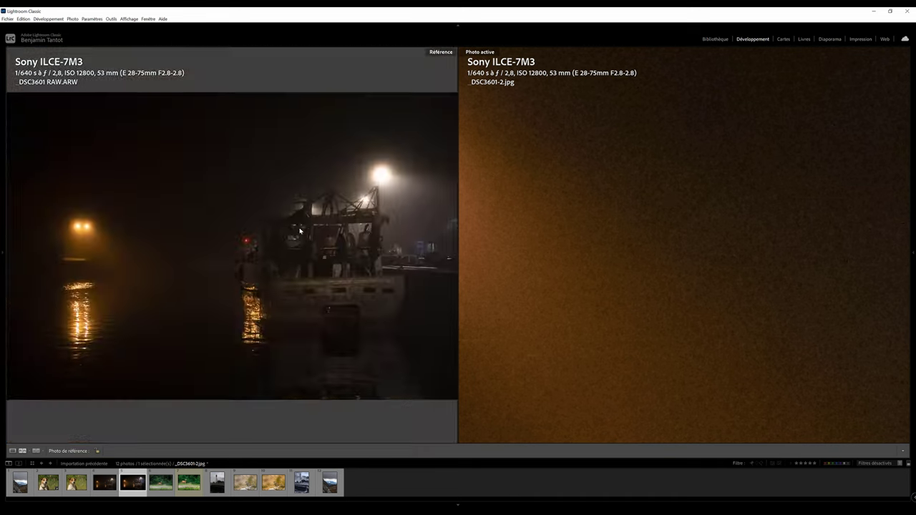
{"action": "left_click", "coordinate": [300, 231]}
{"action": "left_click", "coordinate": [323, 195]}
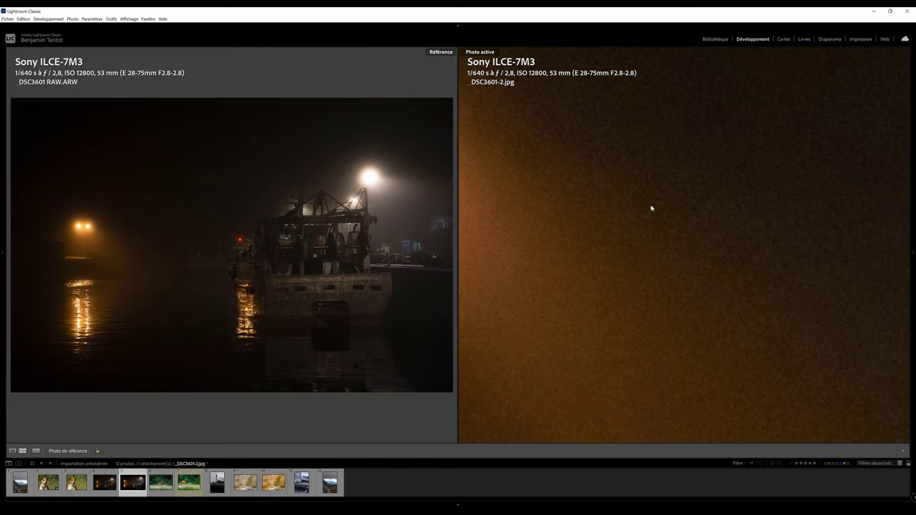
{"action": "left_click", "coordinate": [650, 207]}
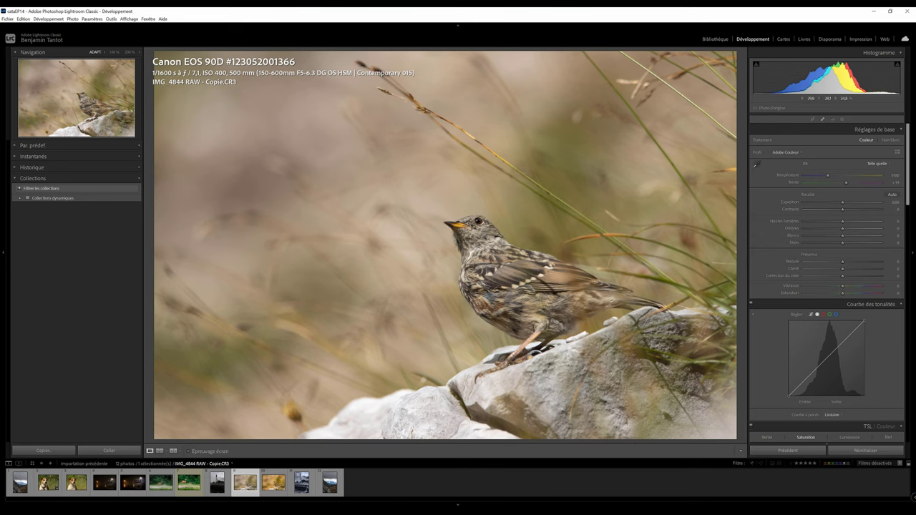
{"action": "mouse_move", "coordinate": [479, 236]}
{"action": "left_mouse_down"}
{"action": "mouse_move", "coordinate": [559, 292]}
{"action": "mouse_move", "coordinate": [537, 244]}
{"action": "left_mouse_up"}
{"action": "left_click_drag", "start_coordinate": [520, 235], "coordinate": [527, 247]}
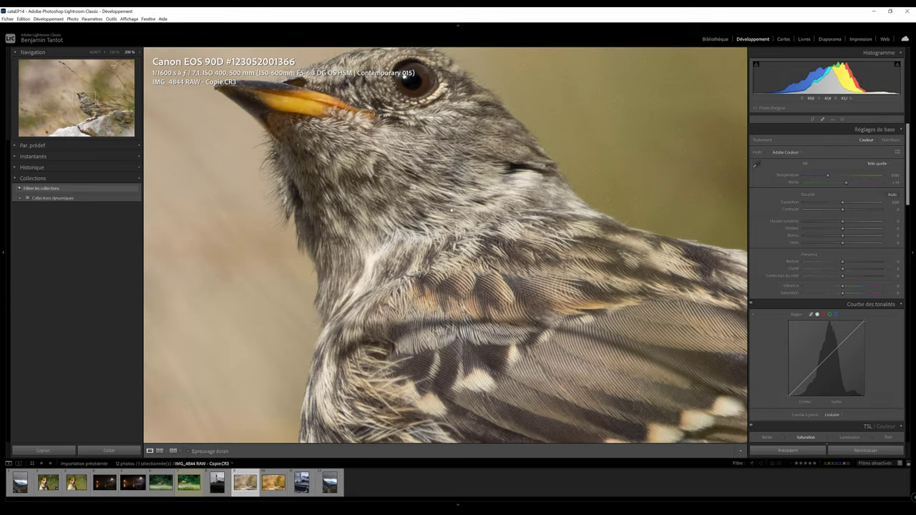
{"action": "left_click_drag", "start_coordinate": [291, 179], "coordinate": [266, 204]}
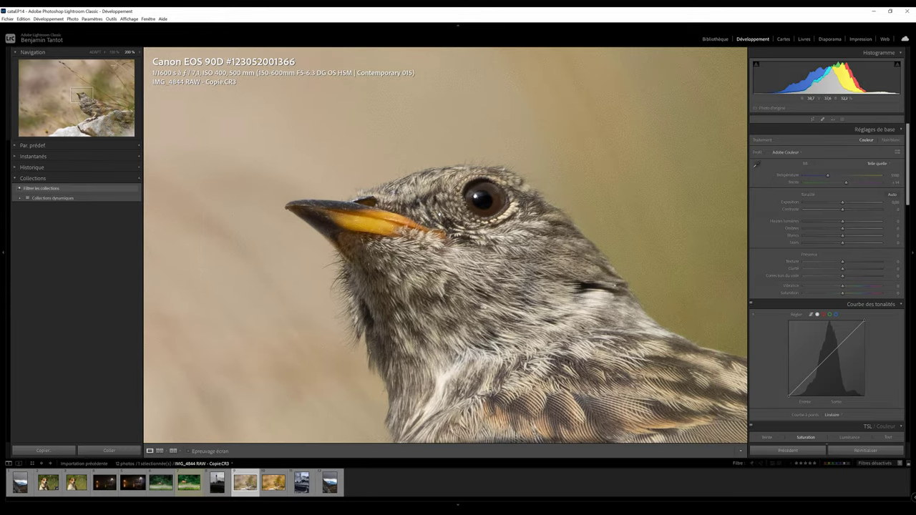
{"action": "key", "text": "z"}
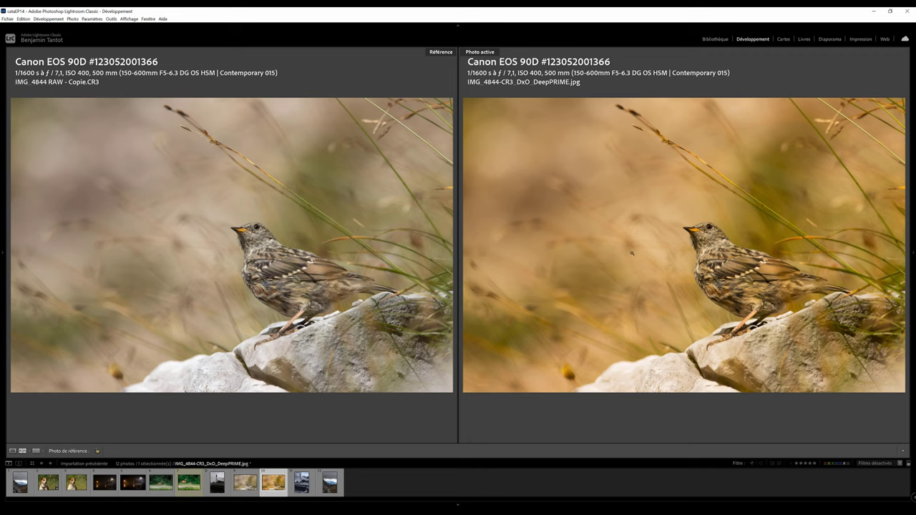
Leave the reference comparison and pull the RAW copy's Highlights down to -68.
{"action": "key", "text": "d"}
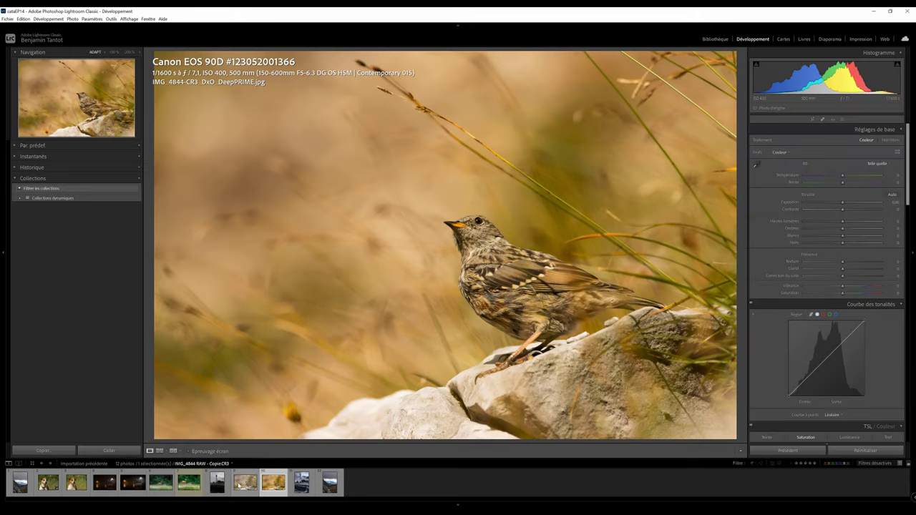
{"action": "key", "text": "Left"}
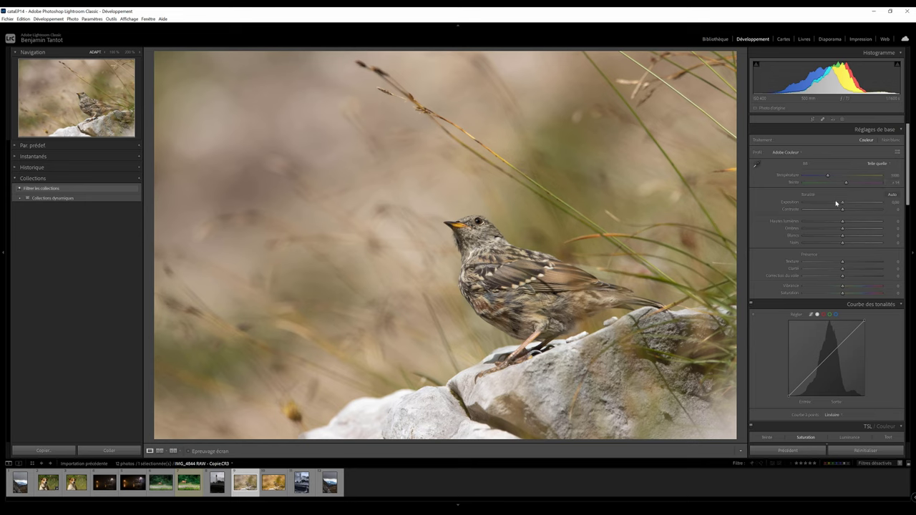
{"action": "left_click_drag", "start_coordinate": [843, 221], "coordinate": [805, 222]}
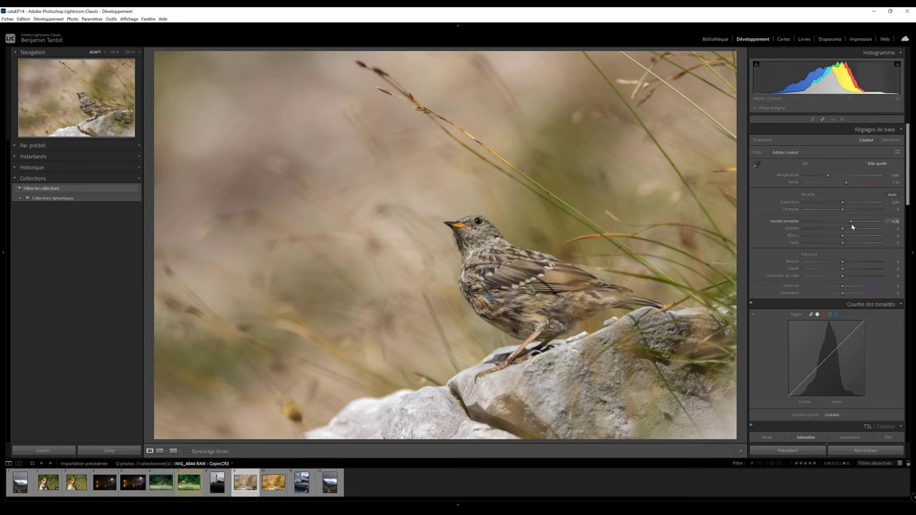
{"action": "left_click_drag", "start_coordinate": [804, 222], "coordinate": [821, 233]}
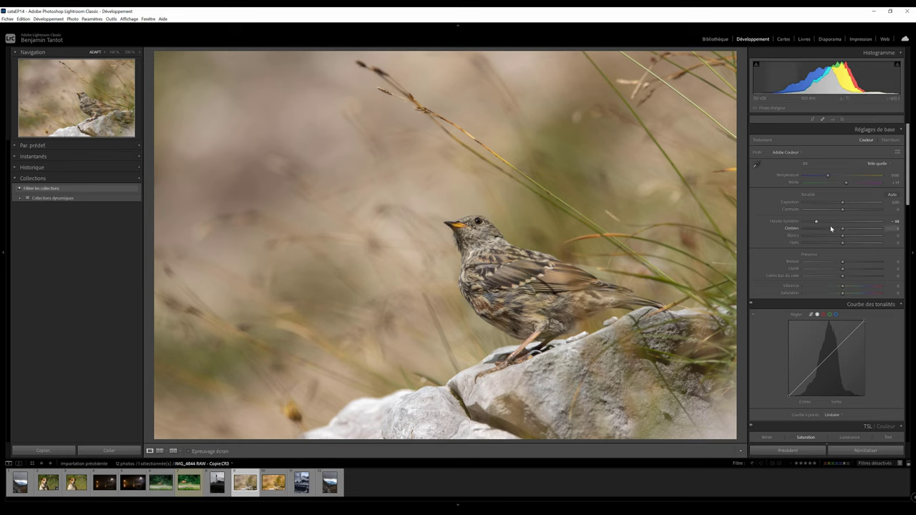
Raise Contrast to +13, add Dehaze +7 and settle Shadows at -21.
{"action": "left_click_drag", "start_coordinate": [847, 212], "coordinate": [850, 212]}
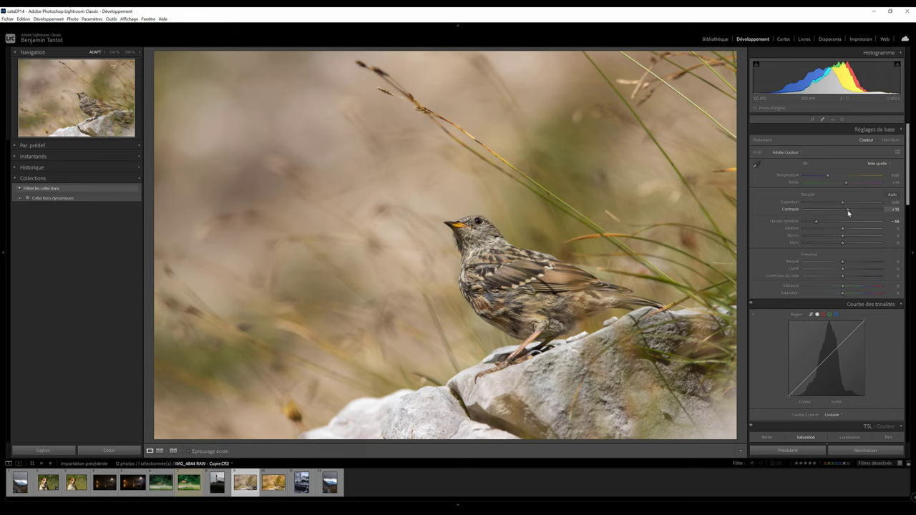
{"action": "left_click_drag", "start_coordinate": [842, 276], "coordinate": [844, 281]}
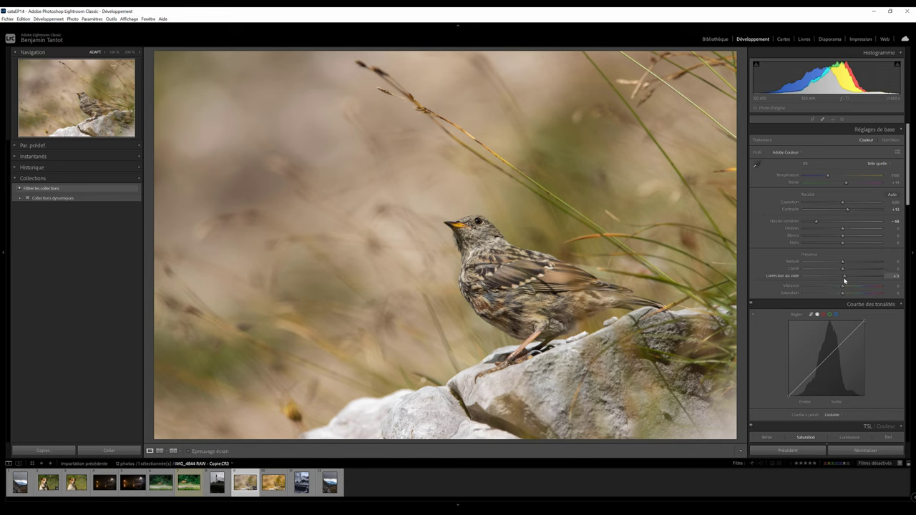
{"action": "left_click_drag", "start_coordinate": [845, 280], "coordinate": [845, 281]}
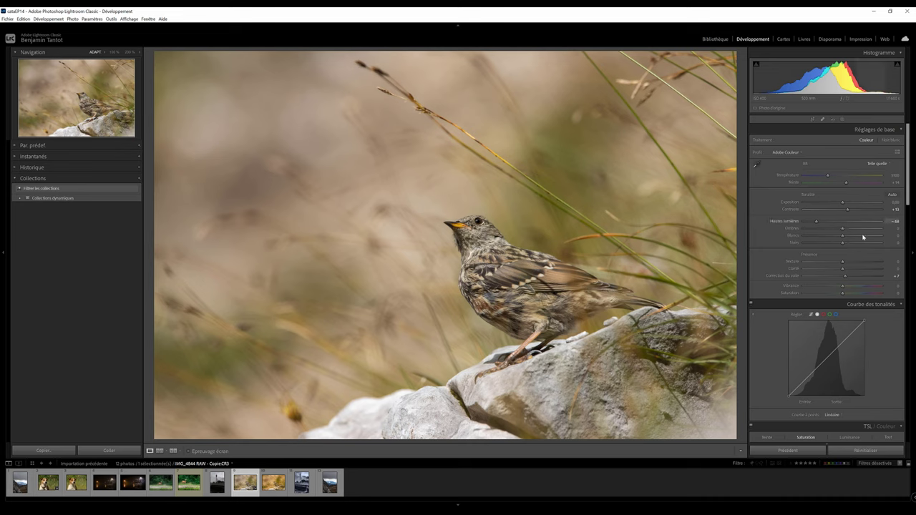
{"action": "left_click_drag", "start_coordinate": [843, 229], "coordinate": [851, 247]}
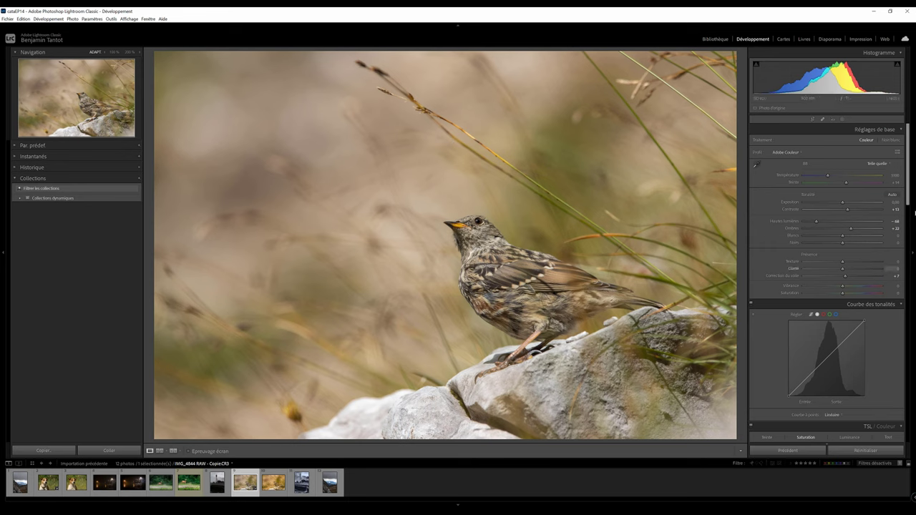
{"action": "left_click_drag", "start_coordinate": [851, 229], "coordinate": [779, 231]}
Darken Shadows to -36, raise Contrast to +29 and Whites to +14, and set Clarity around +4.
{"action": "mouse_move", "coordinate": [849, 229]}
{"action": "left_mouse_down"}
{"action": "mouse_move", "coordinate": [835, 229]}
{"action": "mouse_move", "coordinate": [847, 249]}
{"action": "left_mouse_up"}
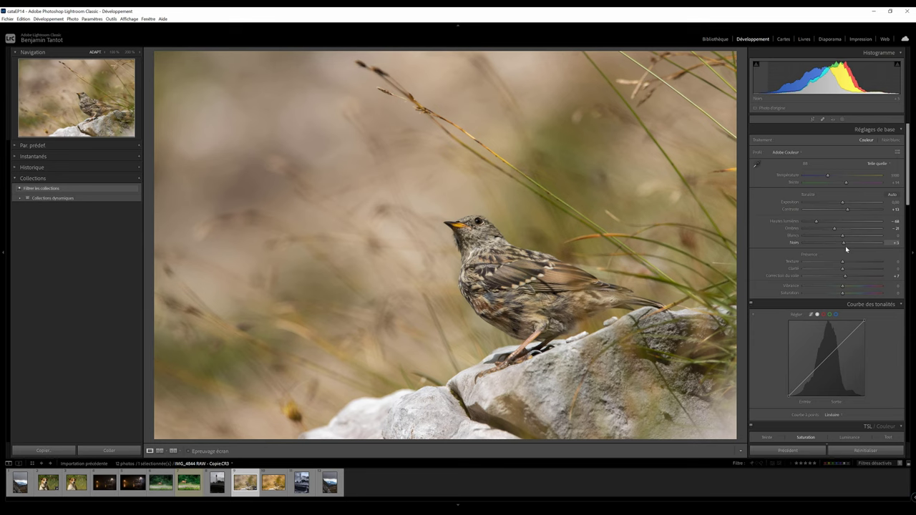
{"action": "mouse_move", "coordinate": [847, 209]}
{"action": "left_mouse_down"}
{"action": "mouse_move", "coordinate": [855, 216]}
{"action": "mouse_move", "coordinate": [896, 202]}
{"action": "left_mouse_up"}
{"action": "mouse_move", "coordinate": [843, 237]}
{"action": "left_mouse_down"}
{"action": "mouse_move", "coordinate": [855, 239]}
{"action": "mouse_move", "coordinate": [795, 229]}
{"action": "left_mouse_up"}
{"action": "left_click_drag", "start_coordinate": [851, 238], "coordinate": [852, 276]}
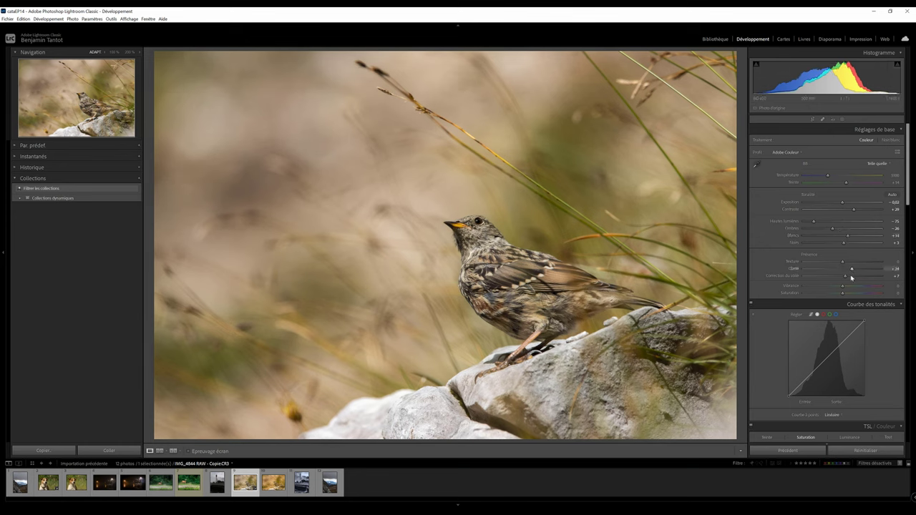
{"action": "mouse_move", "coordinate": [851, 271]}
{"action": "left_mouse_down"}
{"action": "mouse_move", "coordinate": [833, 270]}
{"action": "mouse_move", "coordinate": [853, 268]}
{"action": "left_mouse_up"}
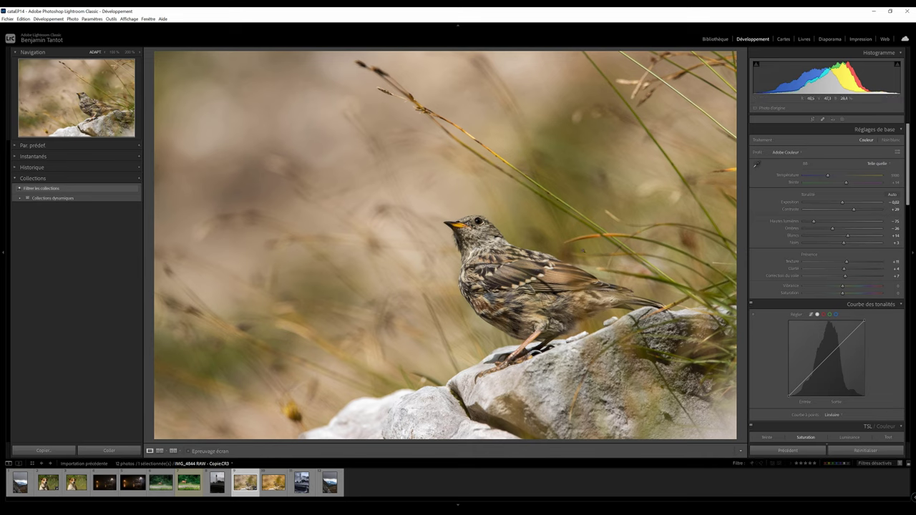
Inspect the bird's detail up close, then set Vibrance to about -11 and Saturation to about +12.
{"action": "left_click", "coordinate": [468, 199]}
{"action": "key", "text": "z"}
{"action": "mouse_move", "coordinate": [843, 268]}
{"action": "left_mouse_down"}
{"action": "mouse_move", "coordinate": [853, 272]}
{"action": "mouse_move", "coordinate": [842, 273]}
{"action": "left_mouse_up"}
{"action": "left_click_drag", "start_coordinate": [849, 295], "coordinate": [843, 295]}
{"action": "mouse_move", "coordinate": [837, 289]}
{"action": "left_mouse_down"}
{"action": "mouse_move", "coordinate": [847, 289]}
{"action": "mouse_move", "coordinate": [829, 289]}
{"action": "mouse_move", "coordinate": [859, 294]}
{"action": "left_mouse_up"}
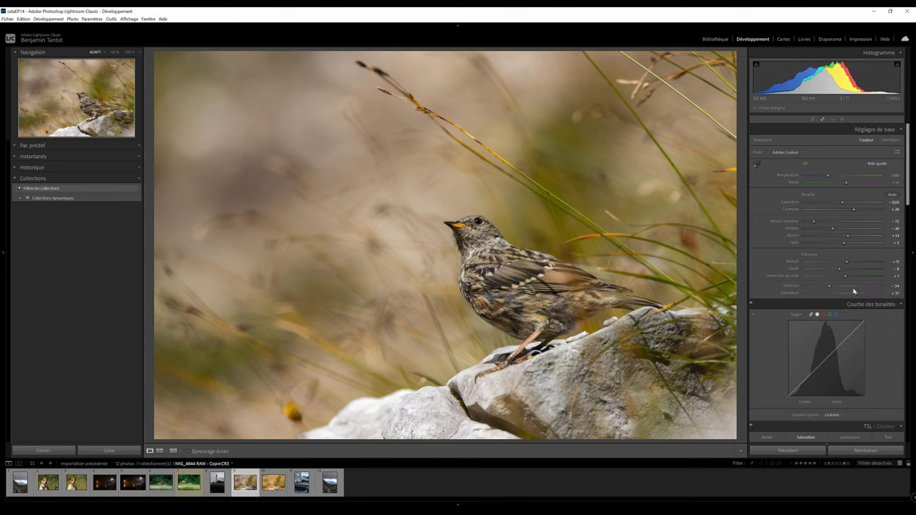
{"action": "left_click_drag", "start_coordinate": [834, 289], "coordinate": [850, 303]}
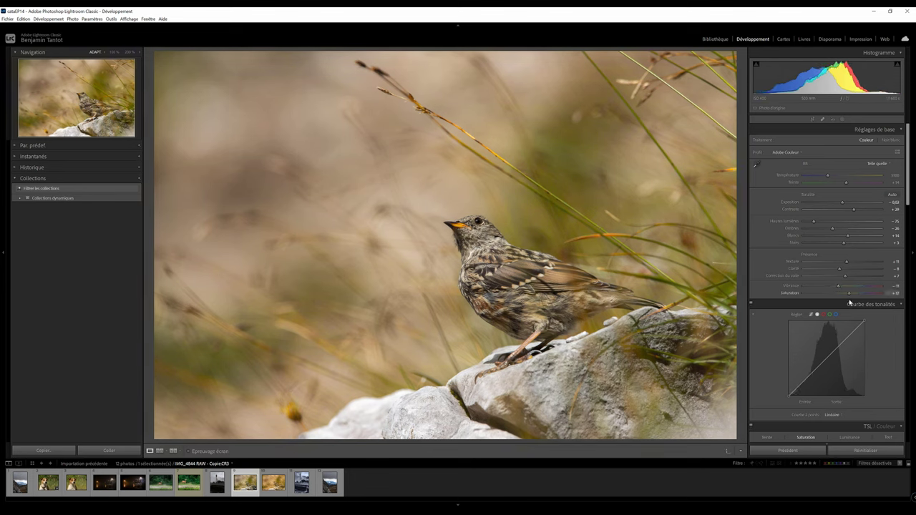
Raise the Calibration Blue Primary saturation to about +28.
{"action": "scroll", "coordinate": [854, 343], "scroll_direction": "down", "scroll_amount": 15}
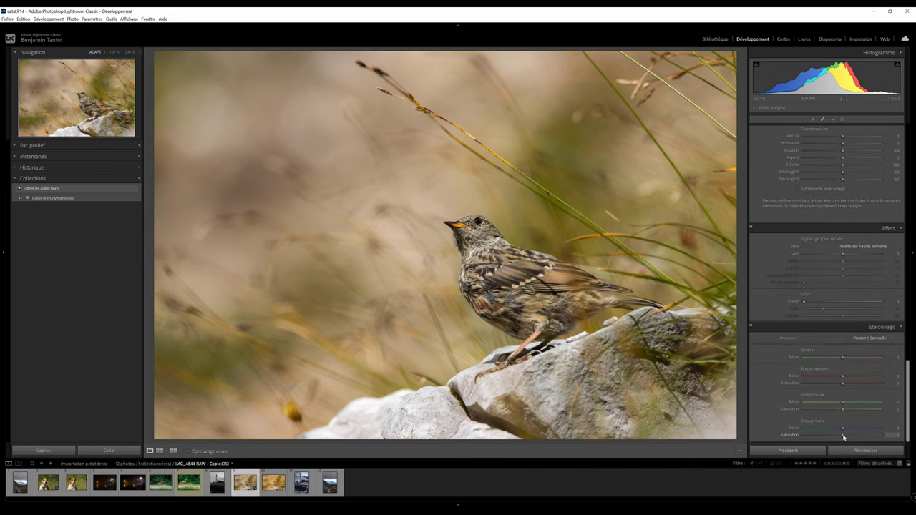
{"action": "left_click_drag", "start_coordinate": [836, 437], "coordinate": [835, 437]}
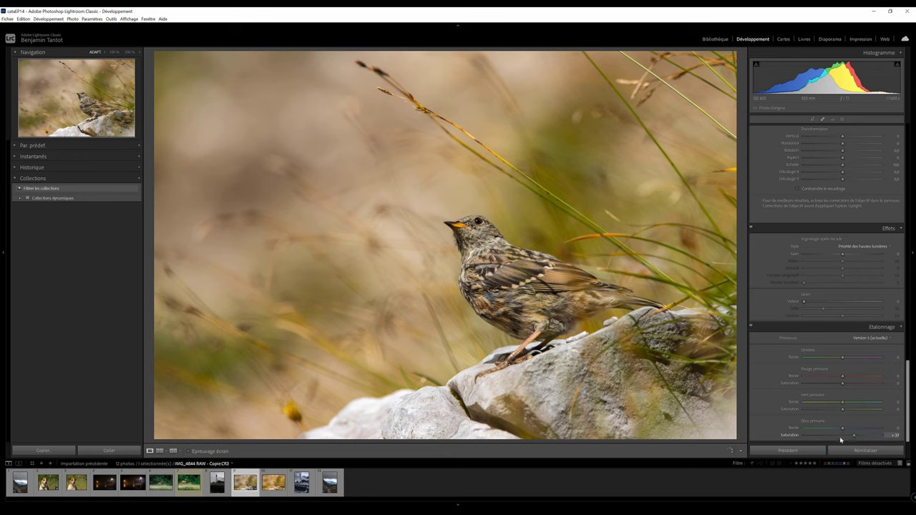
{"action": "mouse_move", "coordinate": [835, 440]}
{"action": "left_mouse_down"}
{"action": "mouse_move", "coordinate": [853, 442]}
{"action": "mouse_move", "coordinate": [836, 438]}
{"action": "left_mouse_up"}
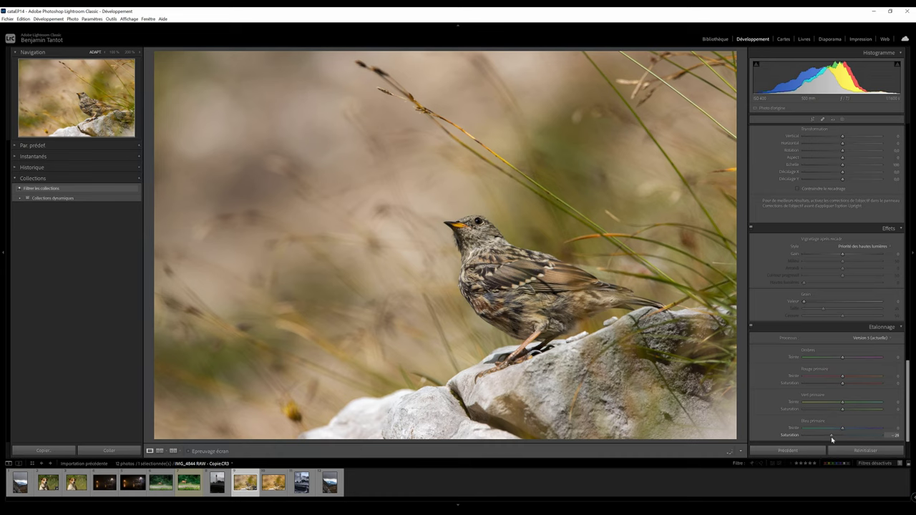
Tint the highlights a warm yellow-orange and the shadows with Color Grading wheels.
{"action": "scroll", "coordinate": [833, 440], "scroll_direction": "up", "scroll_amount": 10}
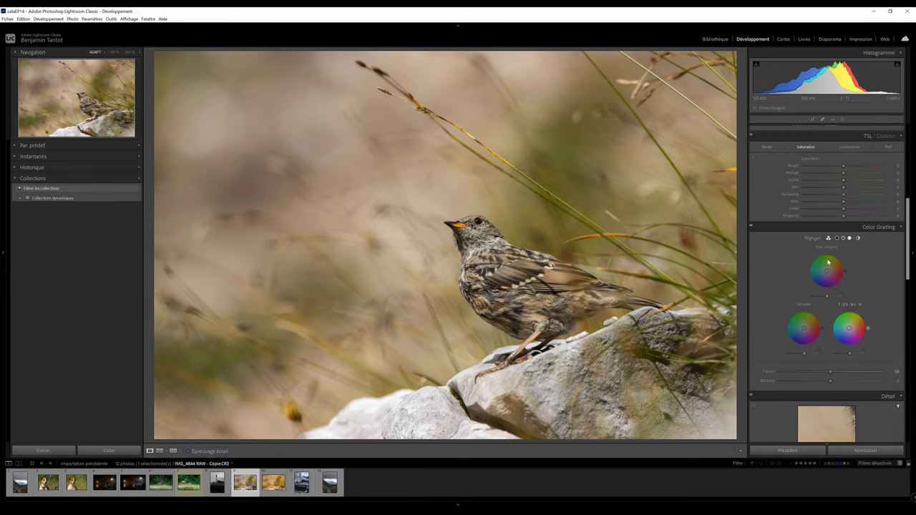
{"action": "mouse_move", "coordinate": [850, 331]}
{"action": "left_mouse_down"}
{"action": "mouse_move", "coordinate": [835, 339]}
{"action": "mouse_move", "coordinate": [850, 327]}
{"action": "left_mouse_up"}
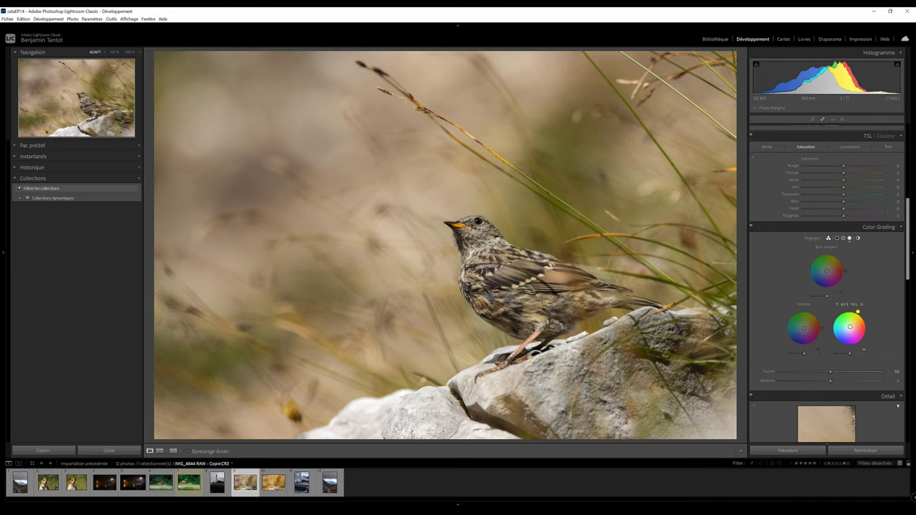
{"action": "left_click_drag", "start_coordinate": [827, 275], "coordinate": [827, 270]}
{"action": "left_click_drag", "start_coordinate": [850, 329], "coordinate": [851, 327]}
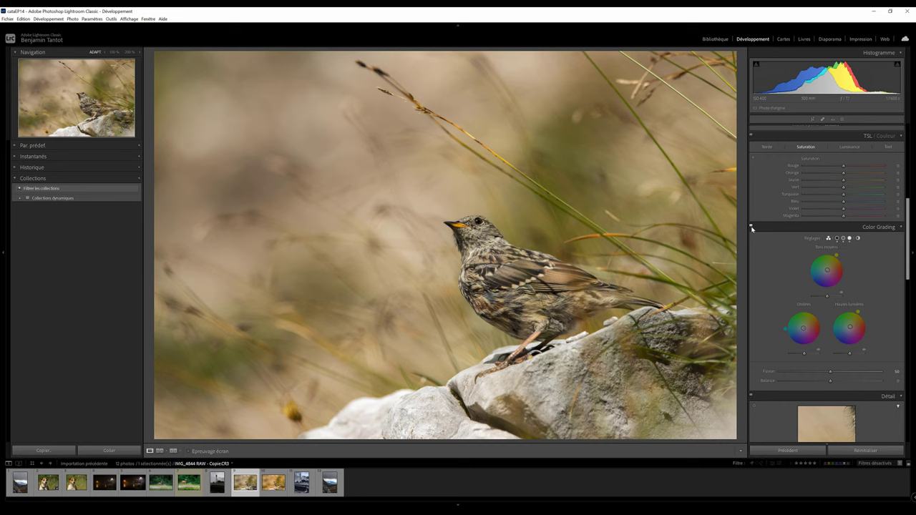
Compare Color Grading off and on, then nudge Contrast slightly higher.
{"action": "left_click", "coordinate": [752, 227]}
{"action": "left_click", "coordinate": [751, 228]}
{"action": "scroll", "coordinate": [861, 335], "scroll_direction": "up", "scroll_amount": 5}
{"action": "scroll", "coordinate": [861, 335], "scroll_direction": "up", "scroll_amount": 2}
{"action": "left_click_drag", "start_coordinate": [854, 209], "coordinate": [825, 236]}
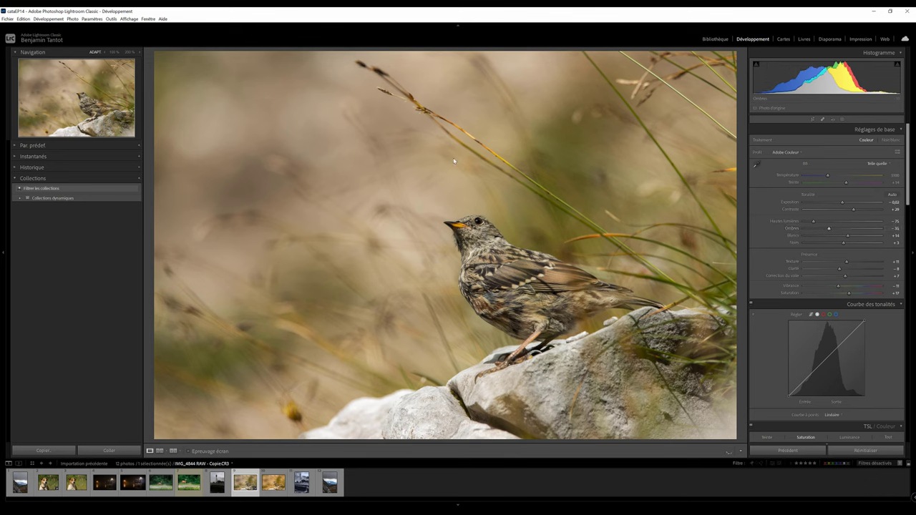
Draw an enlarged radial gradient mask over the upper-left background with Dehaze at -14.
{"action": "left_click", "coordinate": [129, 53]}
{"action": "key", "text": "shift+w"}
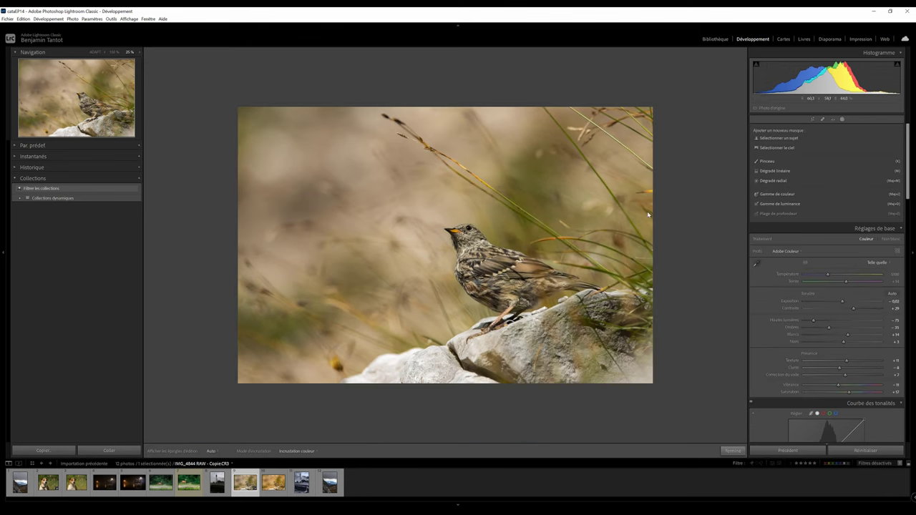
{"action": "left_click", "coordinate": [777, 181]}
{"action": "left_click_drag", "start_coordinate": [600, 154], "coordinate": [419, 71]}
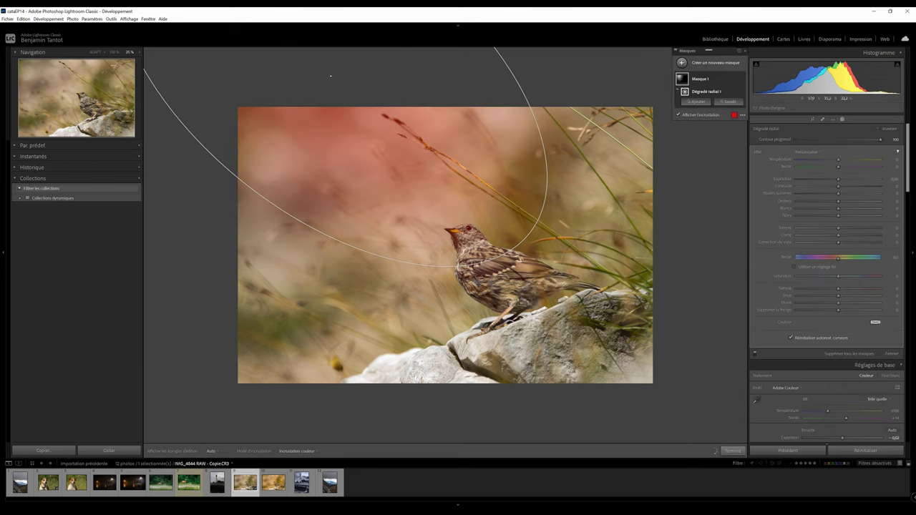
{"action": "left_click_drag", "start_coordinate": [472, 163], "coordinate": [504, 224]}
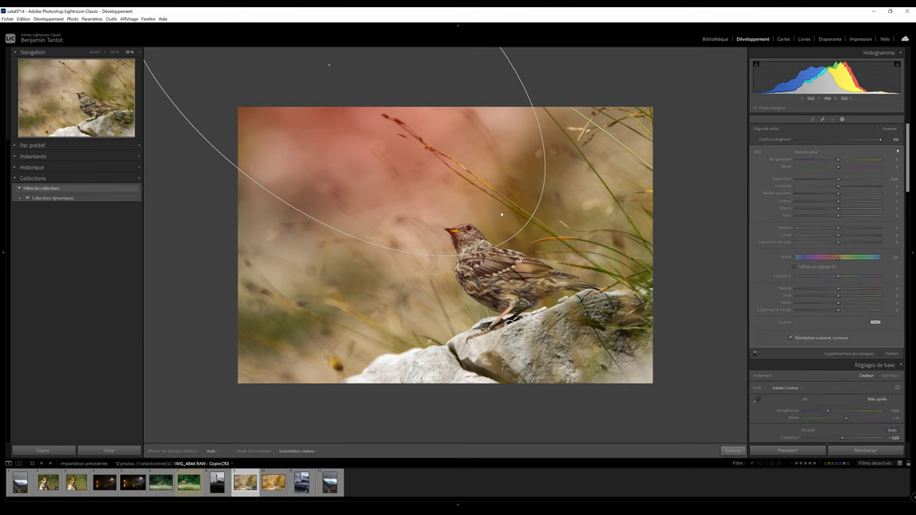
{"action": "left_click_drag", "start_coordinate": [836, 247], "coordinate": [830, 248]}
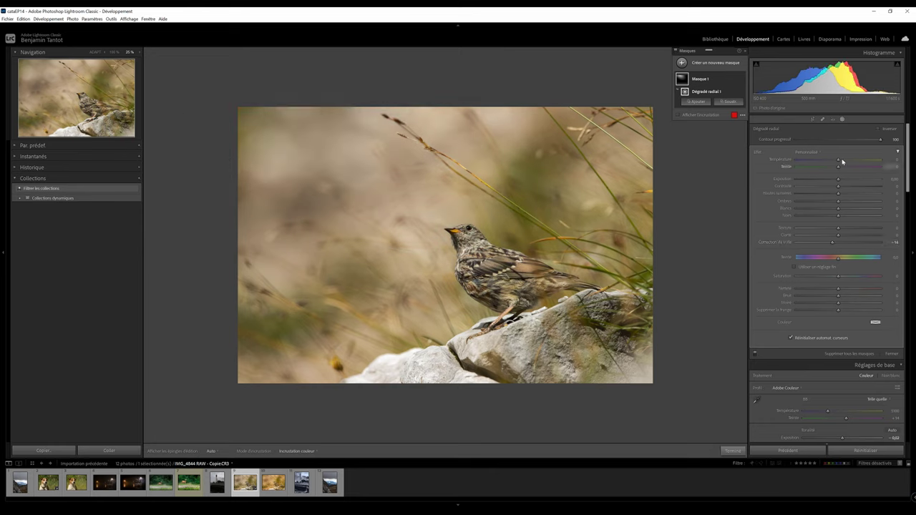
Give the mask +0.30 exposure and adjusted clarity, then rotate and move it to the upper-right background.
{"action": "left_click_drag", "start_coordinate": [837, 160], "coordinate": [848, 163]}
{"action": "left_click_drag", "start_coordinate": [839, 235], "coordinate": [834, 235]}
{"action": "left_click_drag", "start_coordinate": [839, 179], "coordinate": [842, 179]}
{"action": "left_click_drag", "start_coordinate": [328, 65], "coordinate": [296, 155]}
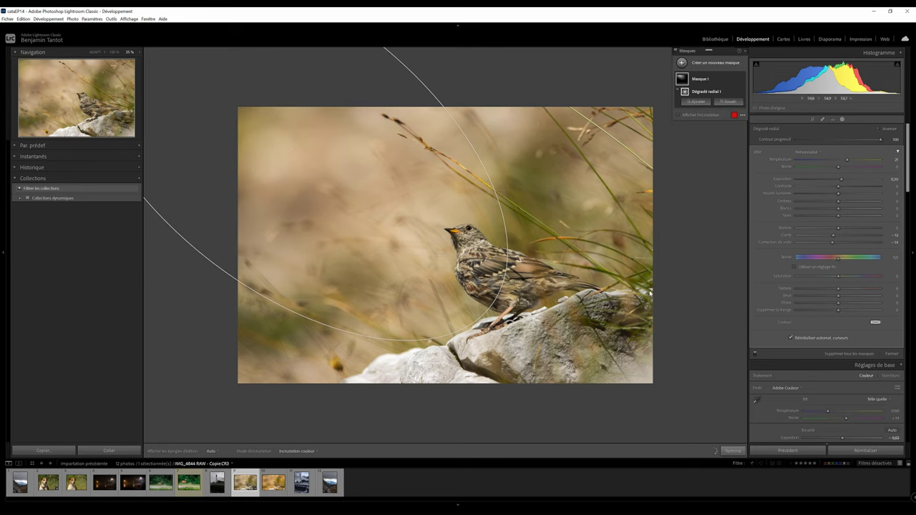
{"action": "left_click_drag", "start_coordinate": [206, 258], "coordinate": [164, 201]}
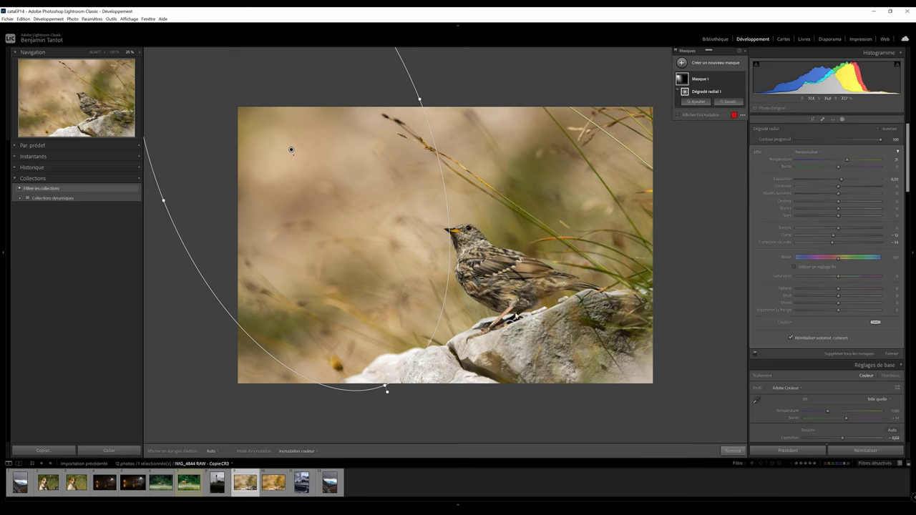
{"action": "mouse_move", "coordinate": [291, 149]}
{"action": "left_mouse_down"}
{"action": "mouse_move", "coordinate": [470, 118]}
{"action": "mouse_move", "coordinate": [681, 203]}
{"action": "mouse_move", "coordinate": [551, 150]}
{"action": "mouse_move", "coordinate": [544, 136]}
{"action": "left_mouse_up"}
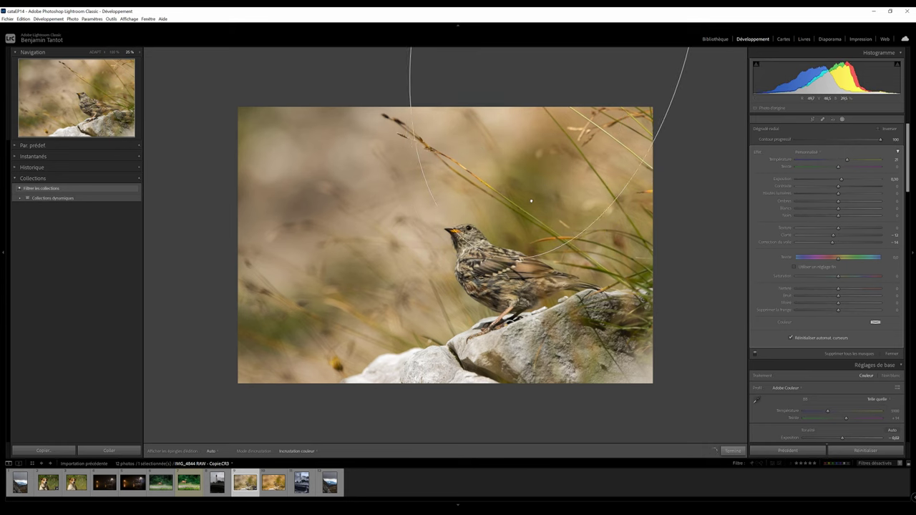
Reset the mask's Temperature to 0 and deepen its Dehaze to about -34.
{"action": "double_click", "coordinate": [786, 161]}
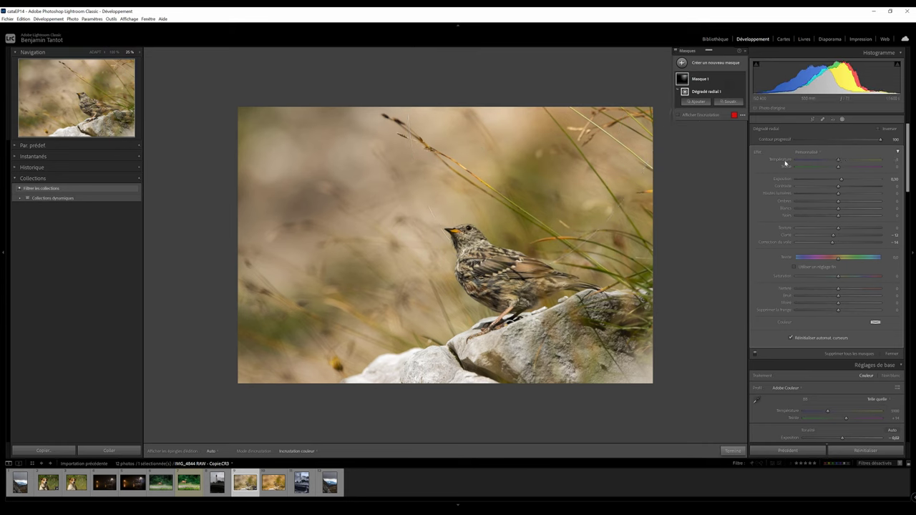
{"action": "left_click_drag", "start_coordinate": [831, 243], "coordinate": [818, 249]}
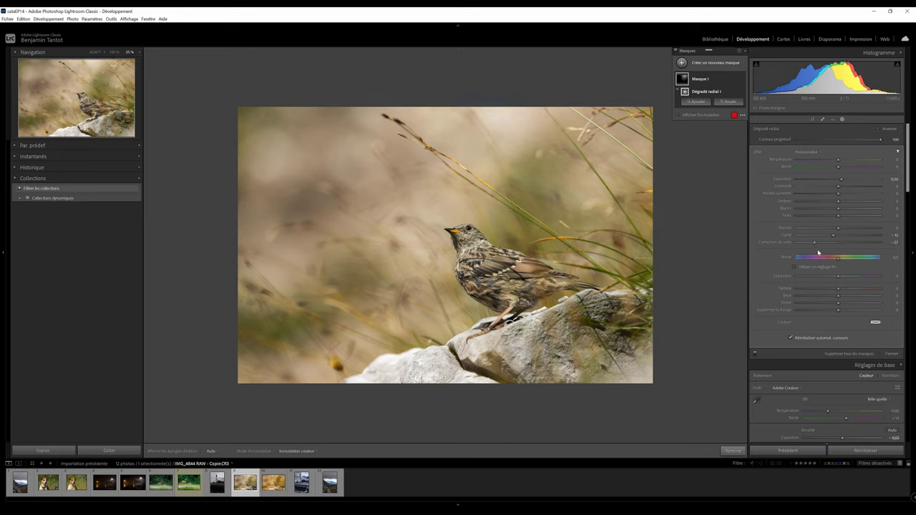
{"action": "left_click_drag", "start_coordinate": [815, 243], "coordinate": [824, 244]}
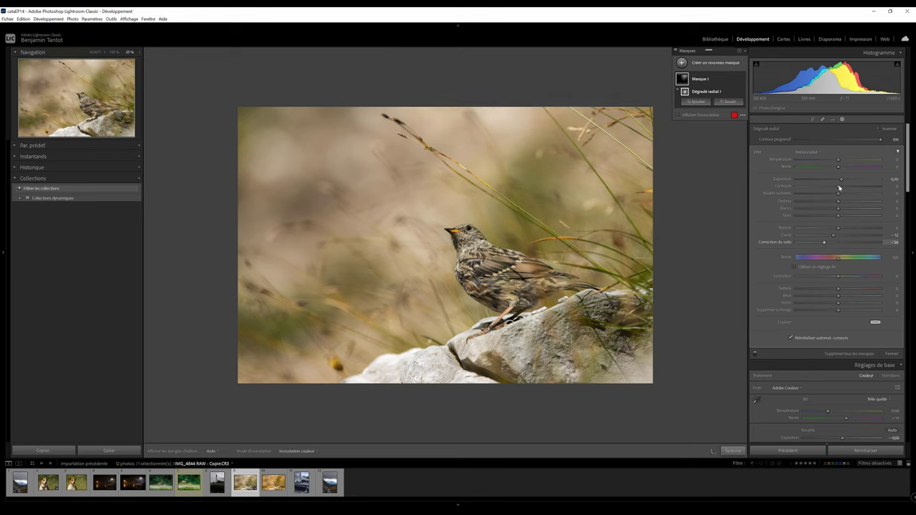
{"action": "left_click", "coordinate": [709, 63]}
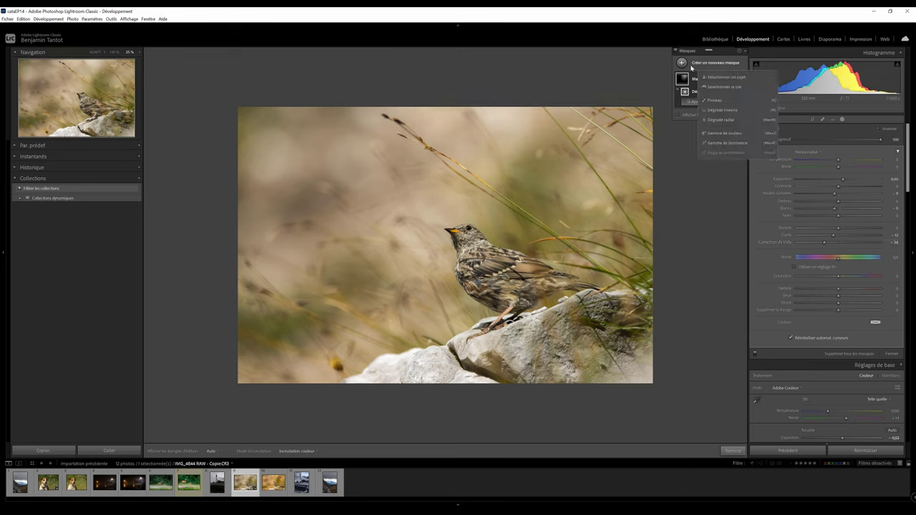
Draw a second radial mask at lower left with Highlights -33 and Whites -34.
{"action": "left_click", "coordinate": [731, 121]}
{"action": "mouse_move", "coordinate": [207, 323]}
{"action": "left_mouse_down"}
{"action": "mouse_move", "coordinate": [323, 417]}
{"action": "mouse_move", "coordinate": [348, 454]}
{"action": "mouse_move", "coordinate": [440, 487]}
{"action": "left_mouse_up"}
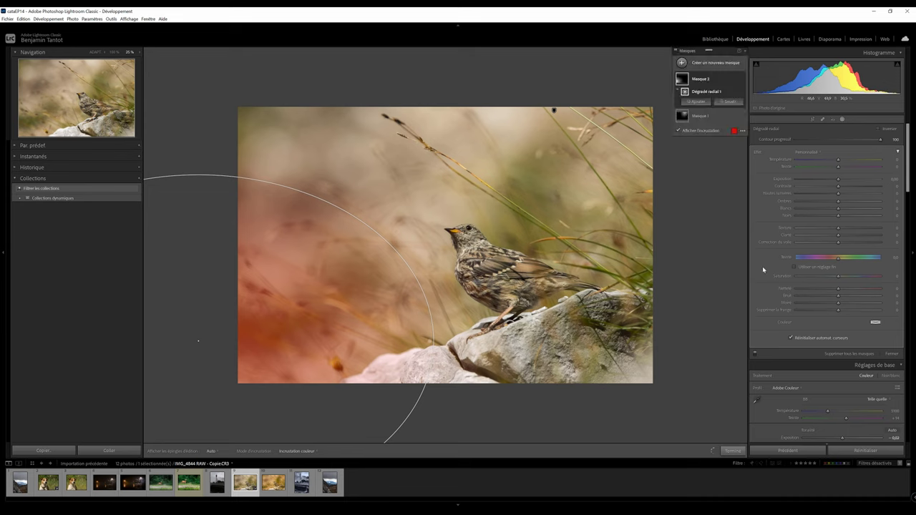
{"action": "mouse_move", "coordinate": [838, 195]}
{"action": "left_mouse_down"}
{"action": "mouse_move", "coordinate": [827, 209]}
{"action": "mouse_move", "coordinate": [824, 194]}
{"action": "left_mouse_up"}
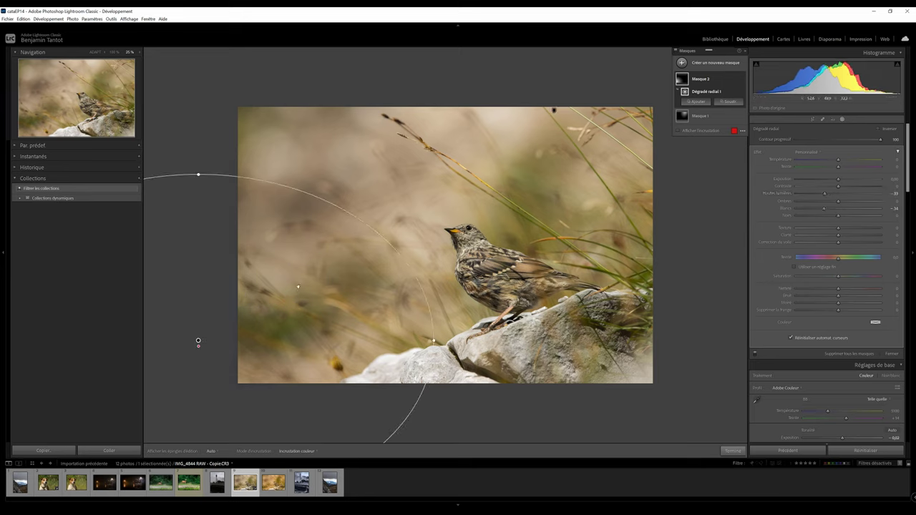
Duplicate the second mask's radial gradient.
{"action": "right_click", "coordinate": [328, 323]}
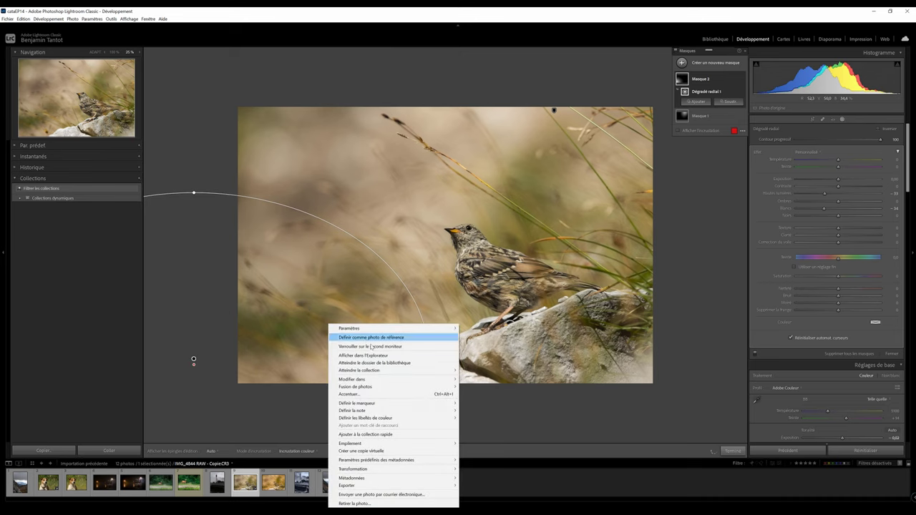
{"action": "right_click", "coordinate": [698, 94]}
{"action": "left_click", "coordinate": [730, 128]}
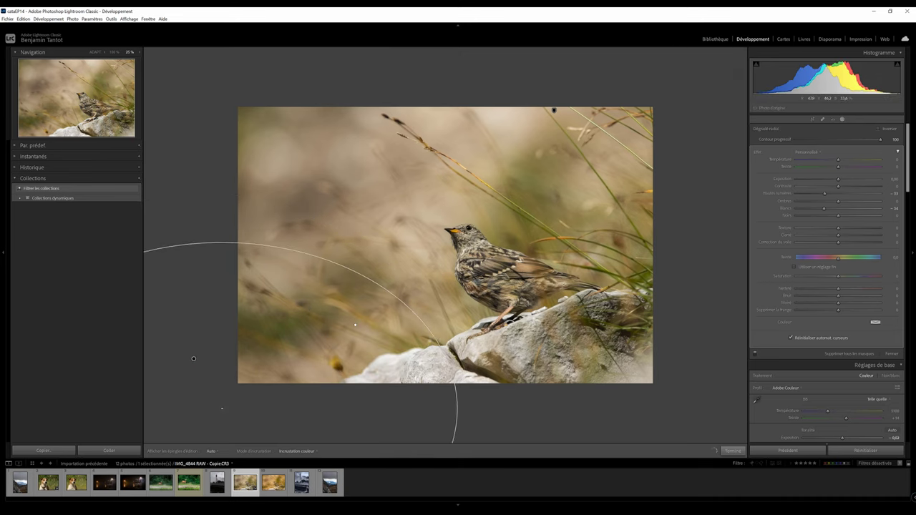
Duplicate the second mask and shift the copy's gradient down and right.
{"action": "right_click", "coordinate": [708, 91]}
{"action": "right_click", "coordinate": [700, 79]}
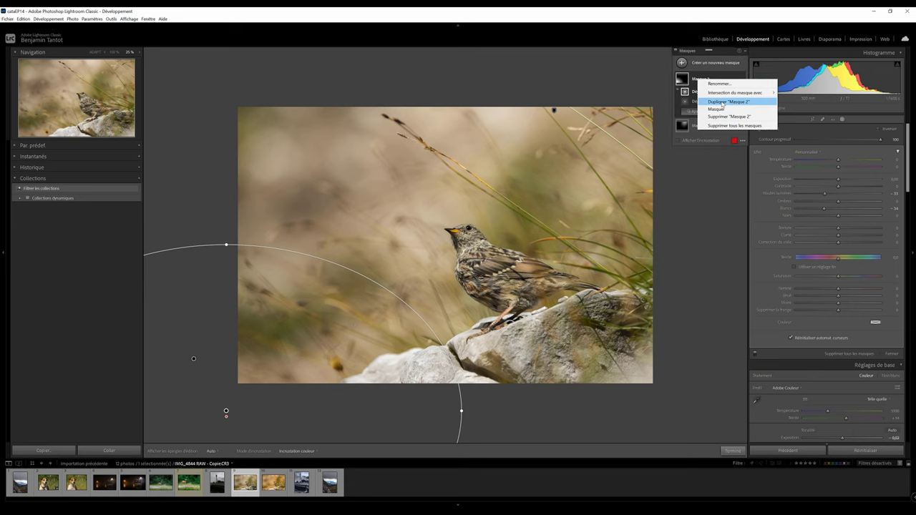
{"action": "left_click", "coordinate": [743, 96]}
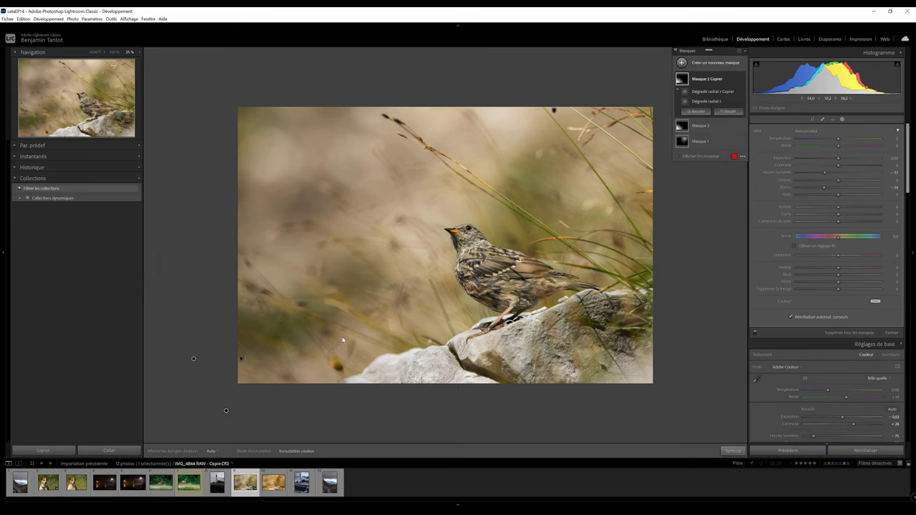
{"action": "left_click", "coordinate": [707, 92]}
{"action": "left_click_drag", "start_coordinate": [288, 330], "coordinate": [299, 349]}
Duplicate again as Masque 2 Copier 3, set exposure -0.25, and position it below the rock.
{"action": "right_click", "coordinate": [367, 346]}
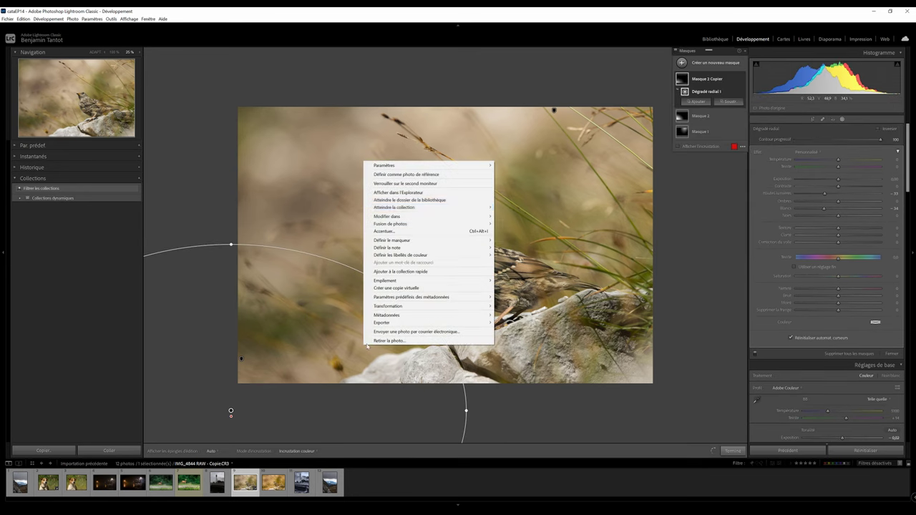
{"action": "right_click", "coordinate": [704, 80]}
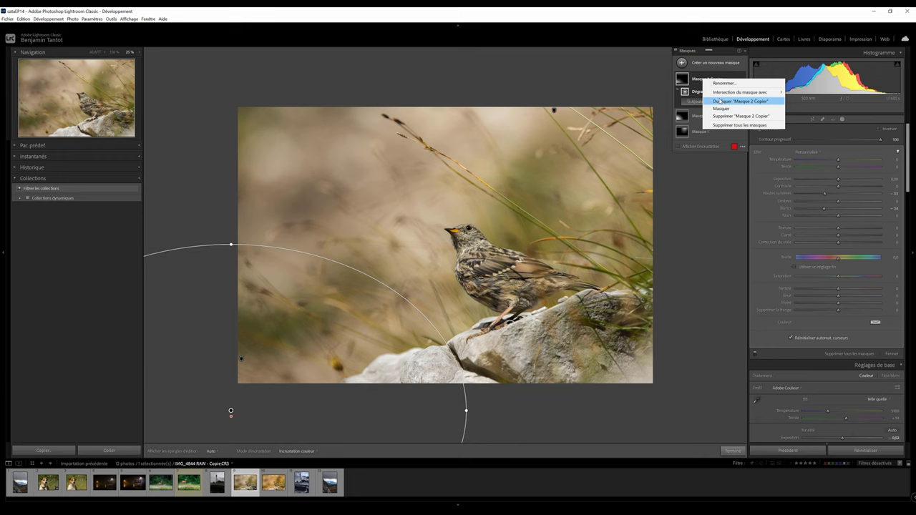
{"action": "left_click", "coordinate": [721, 102]}
{"action": "mouse_move", "coordinate": [413, 344]}
{"action": "left_mouse_down"}
{"action": "mouse_move", "coordinate": [438, 368]}
{"action": "mouse_move", "coordinate": [471, 381]}
{"action": "left_mouse_up"}
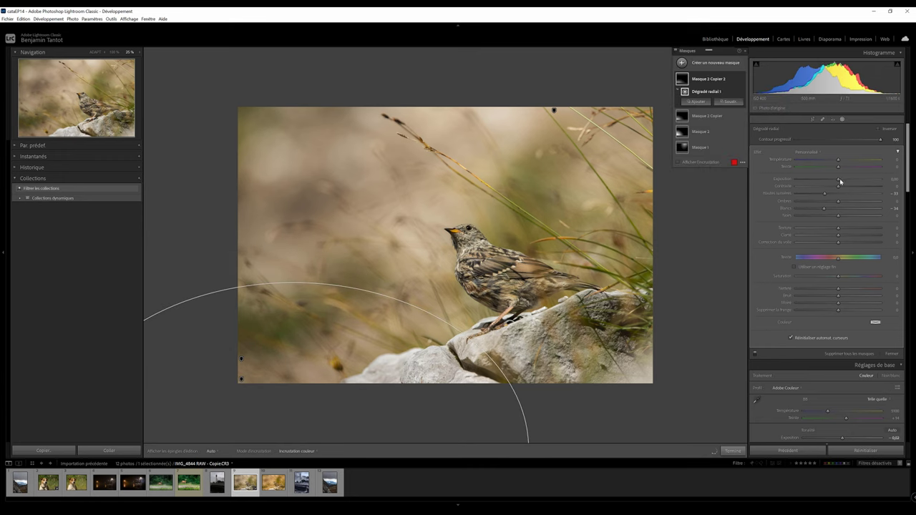
{"action": "left_click_drag", "start_coordinate": [840, 181], "coordinate": [839, 184]}
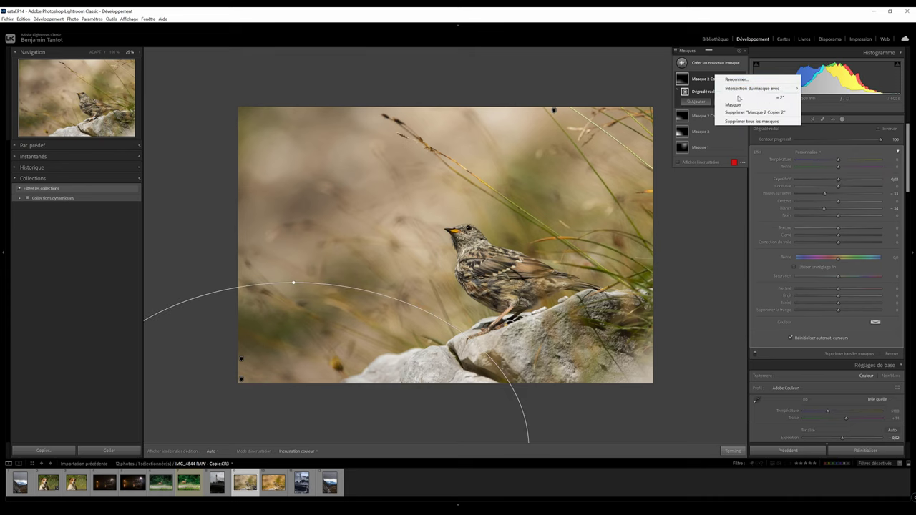
{"action": "left_click_drag", "start_coordinate": [305, 288], "coordinate": [304, 345]}
{"action": "mouse_move", "coordinate": [296, 439]}
{"action": "left_mouse_down"}
{"action": "mouse_move", "coordinate": [380, 418]}
{"action": "mouse_move", "coordinate": [441, 388]}
{"action": "mouse_move", "coordinate": [378, 403]}
{"action": "left_mouse_up"}
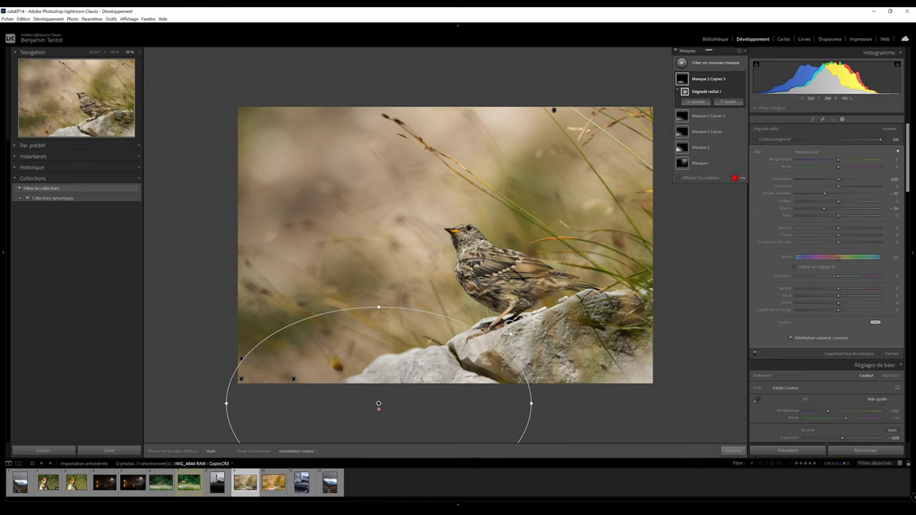
{"action": "left_click_drag", "start_coordinate": [378, 405], "coordinate": [389, 416]}
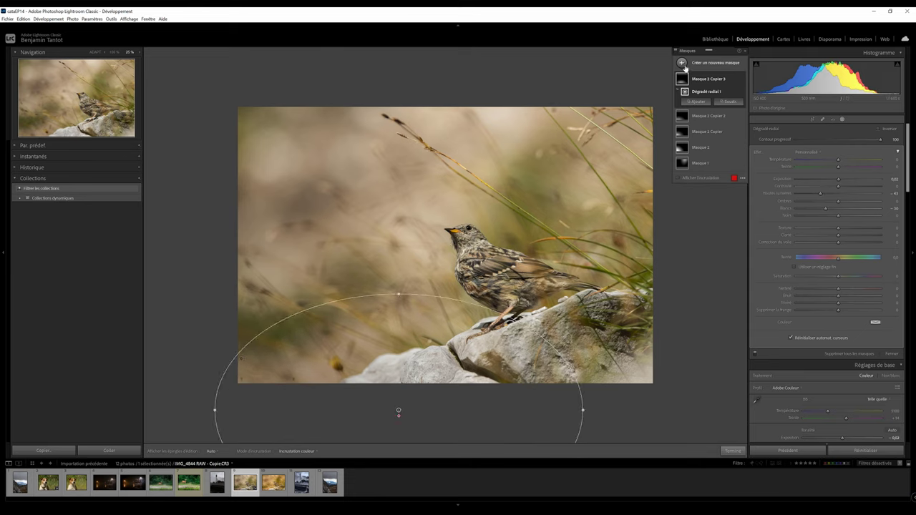
Draw an inverted radial mask around the bird, lower its Hautes lumières, and enlarge it.
{"action": "key", "text": "shift+m"}
{"action": "left_click_drag", "start_coordinate": [463, 247], "coordinate": [648, 368]}
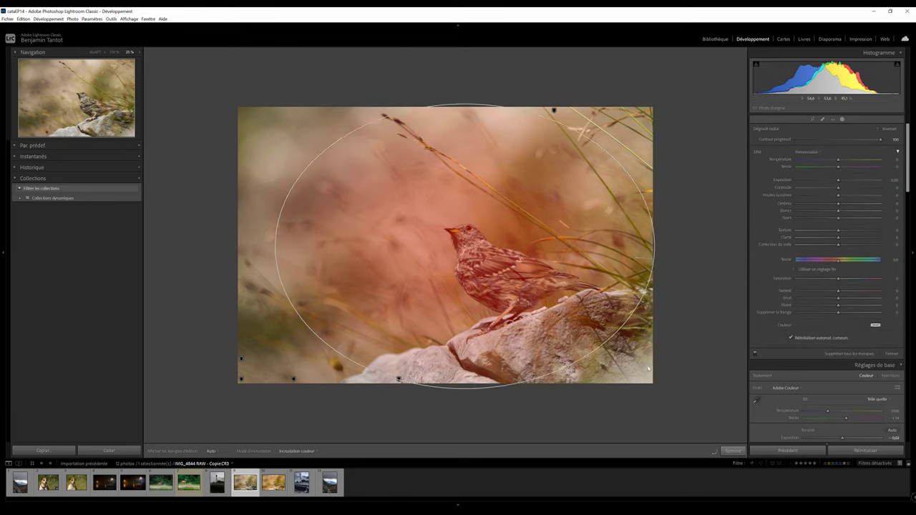
{"action": "left_click_drag", "start_coordinate": [650, 272], "coordinate": [626, 322]}
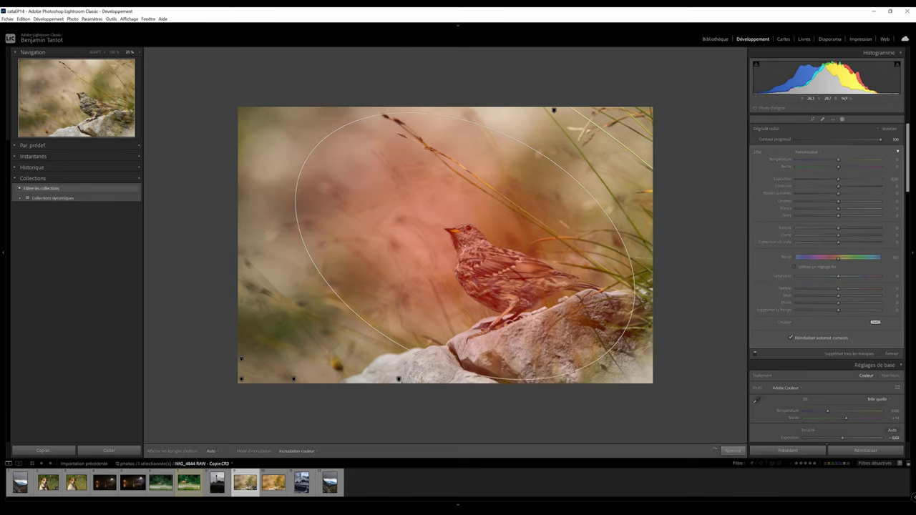
{"action": "right_click", "coordinate": [716, 79]}
{"action": "left_click", "coordinate": [706, 82]}
{"action": "right_click", "coordinate": [713, 92]}
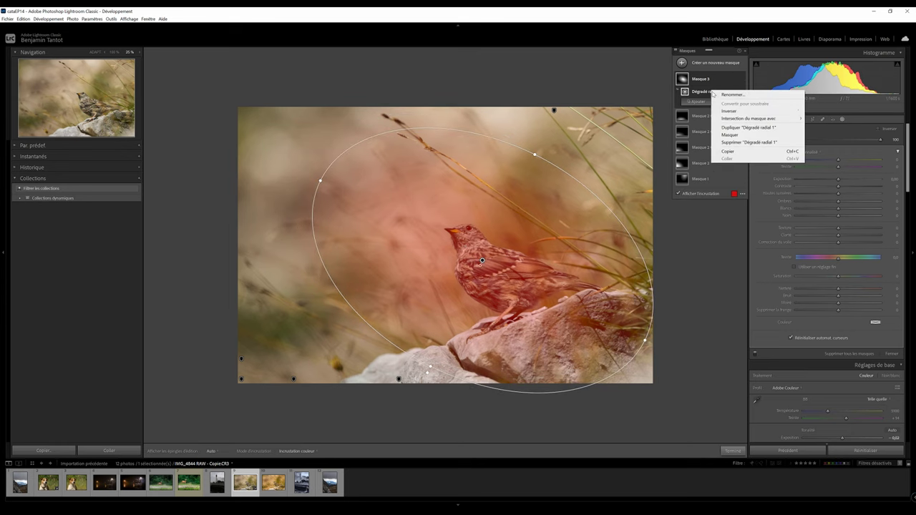
{"action": "left_click", "coordinate": [729, 111]}
{"action": "left_click_drag", "start_coordinate": [839, 194], "coordinate": [835, 209]}
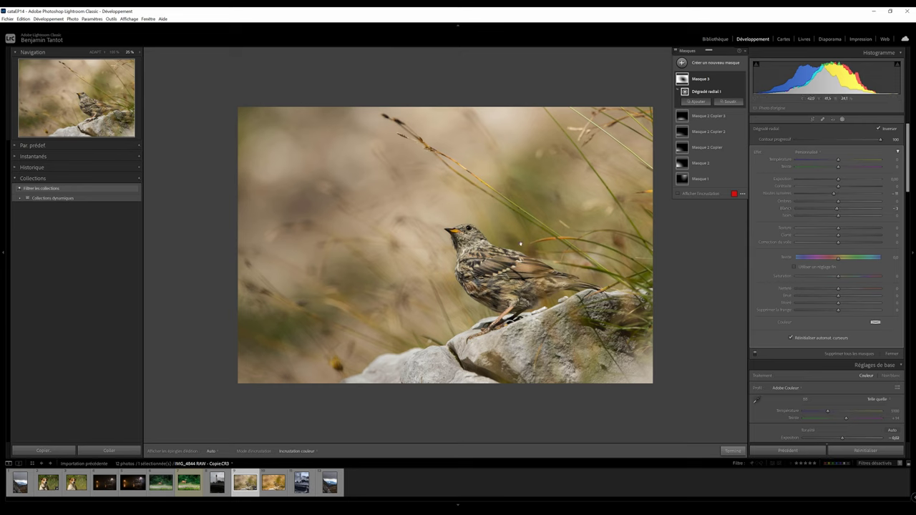
{"action": "left_click_drag", "start_coordinate": [644, 341], "coordinate": [680, 346]}
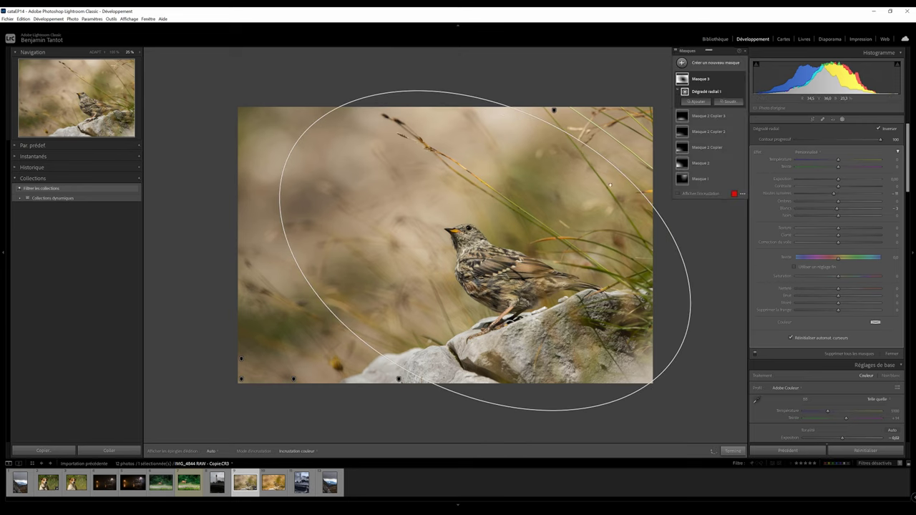
Enlarge Masque 1 toward the upper right and raise its Exposition to about +0.46.
{"action": "left_click", "coordinate": [683, 181]}
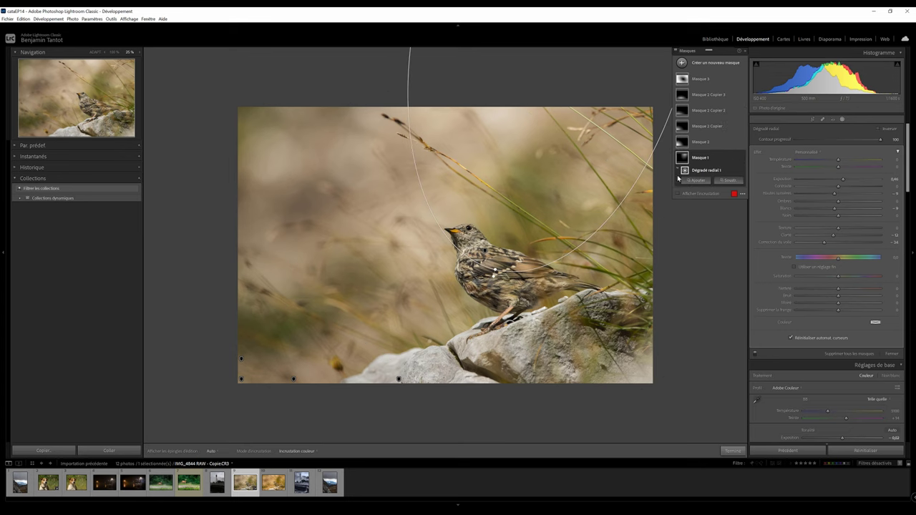
{"action": "mouse_move", "coordinate": [494, 271]}
{"action": "left_mouse_down"}
{"action": "mouse_move", "coordinate": [595, 184]}
{"action": "mouse_move", "coordinate": [567, 185]}
{"action": "left_mouse_up"}
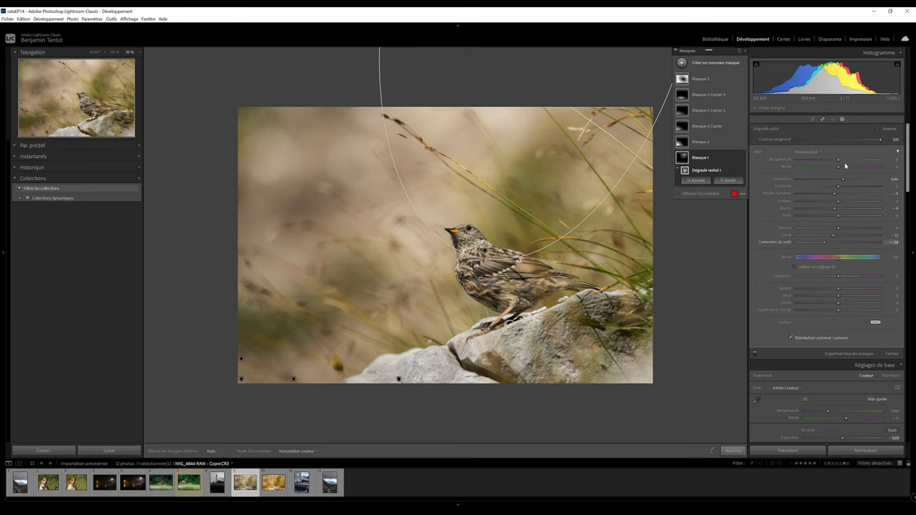
{"action": "left_click_drag", "start_coordinate": [842, 179], "coordinate": [845, 190]}
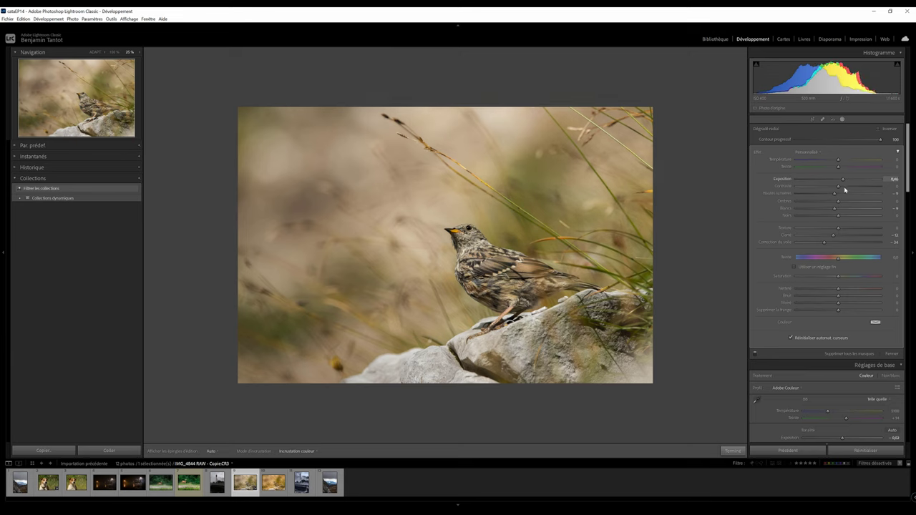
{"action": "key", "text": "Return"}
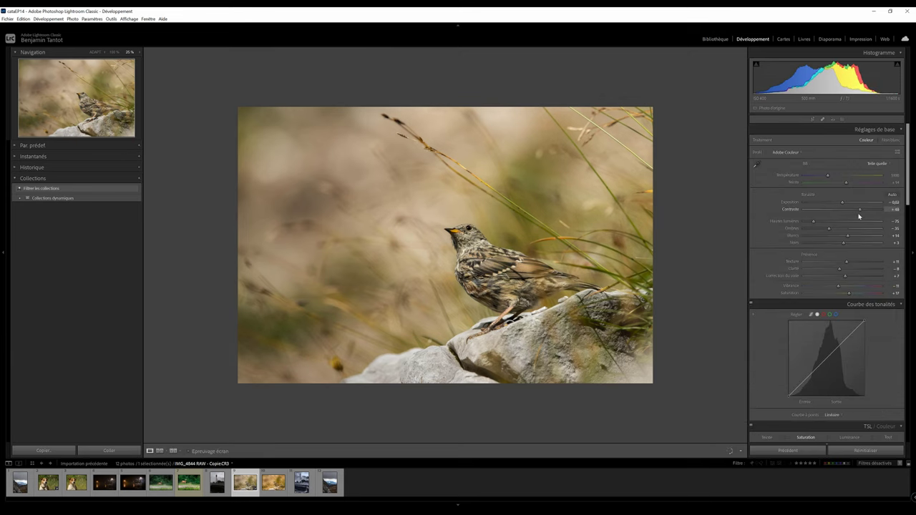
Set global Contraste to +44 and Hautes lumières to -86.
{"action": "left_click", "coordinate": [858, 214]}
{"action": "left_click_drag", "start_coordinate": [821, 222], "coordinate": [810, 222]}
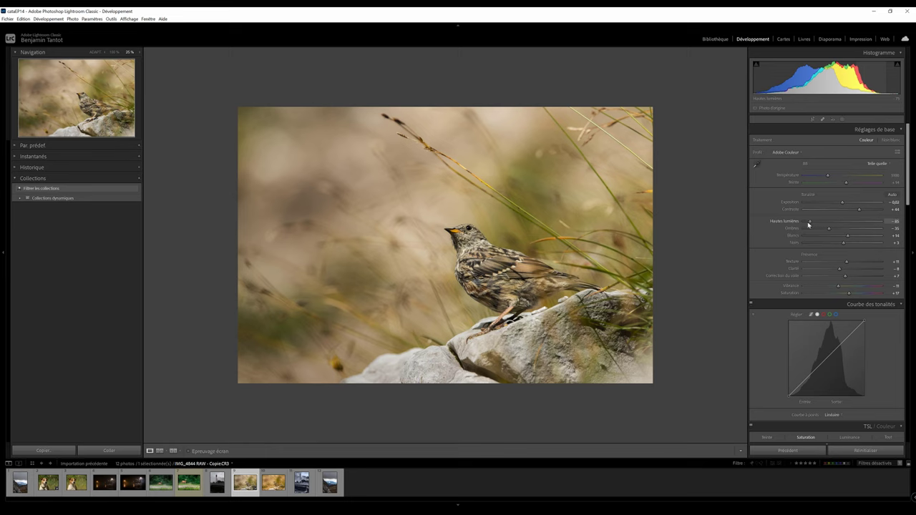
{"action": "key", "text": "z"}
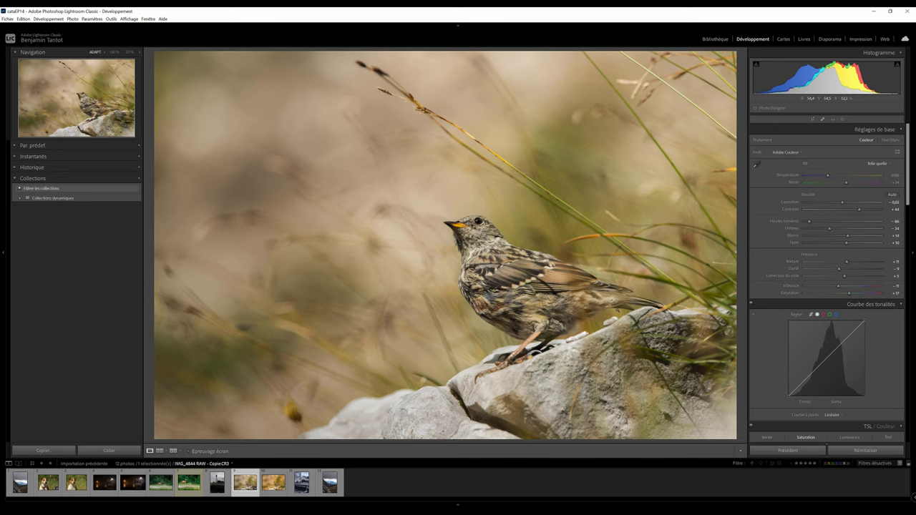
Compare the edited RAW against the DeepPRIME reference JPEG with side panels hidden, then in Before/After.
{"action": "key", "text": "shift+r"}
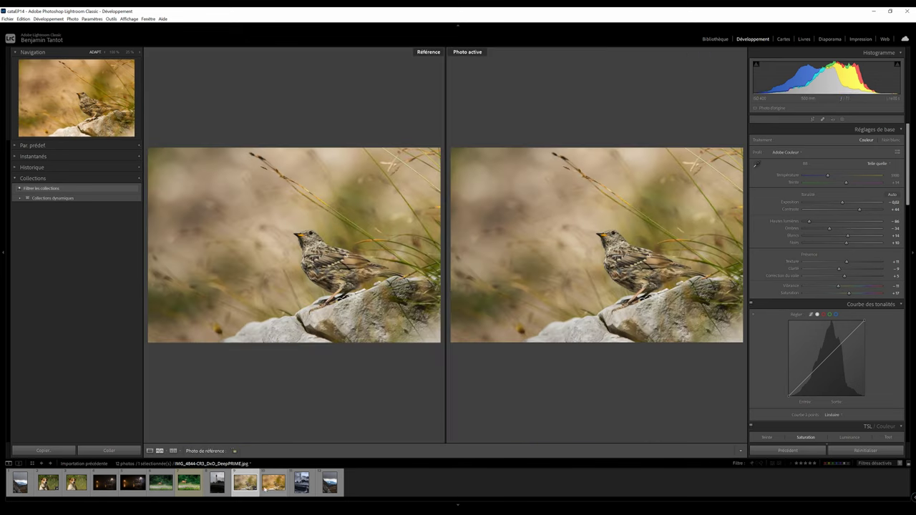
{"action": "key", "text": "Right"}
{"action": "left_click", "coordinate": [2, 255]}
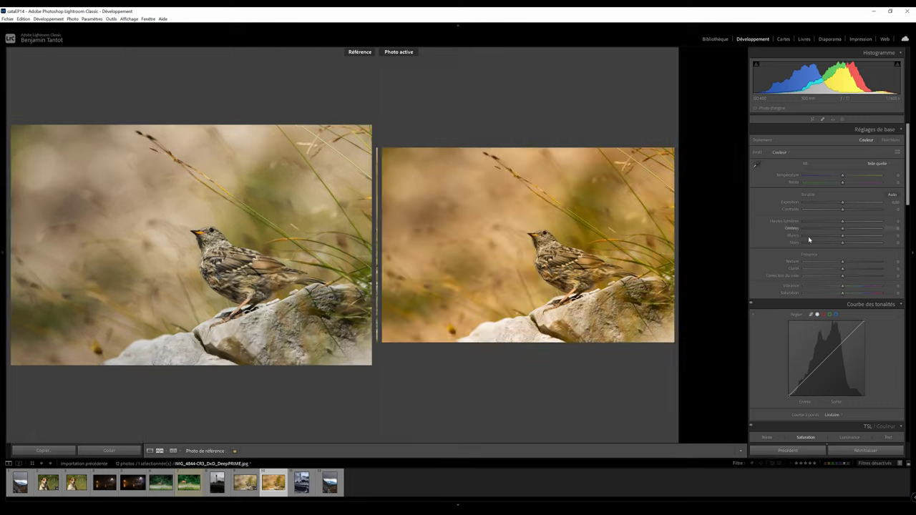
{"action": "left_click", "coordinate": [912, 252]}
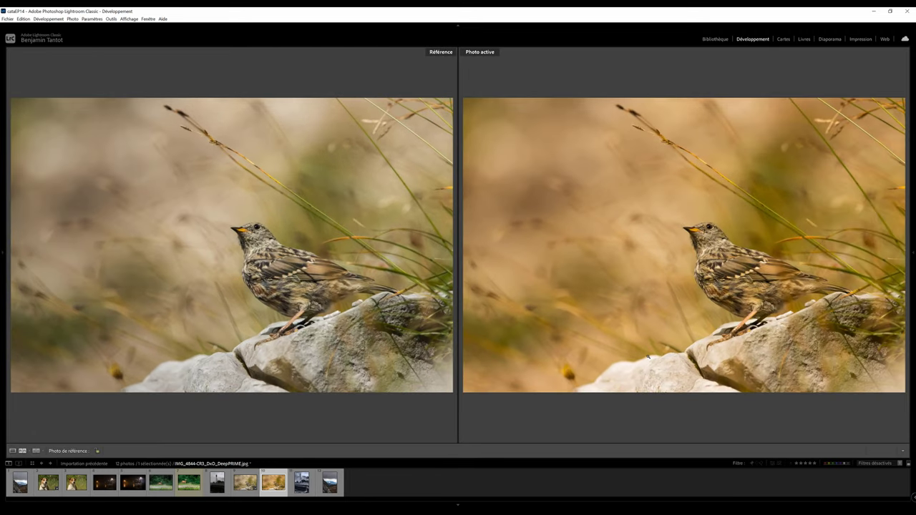
{"action": "left_click", "coordinate": [238, 489]}
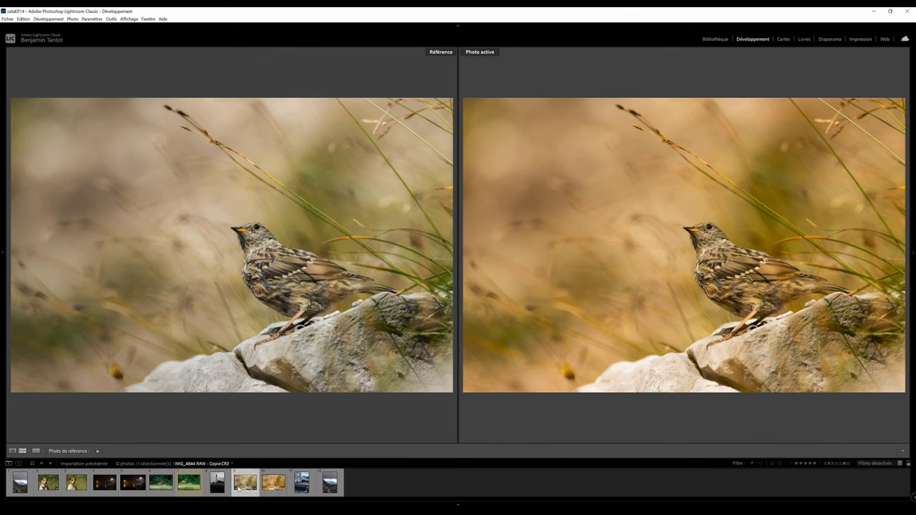
{"action": "left_click", "coordinate": [34, 452]}
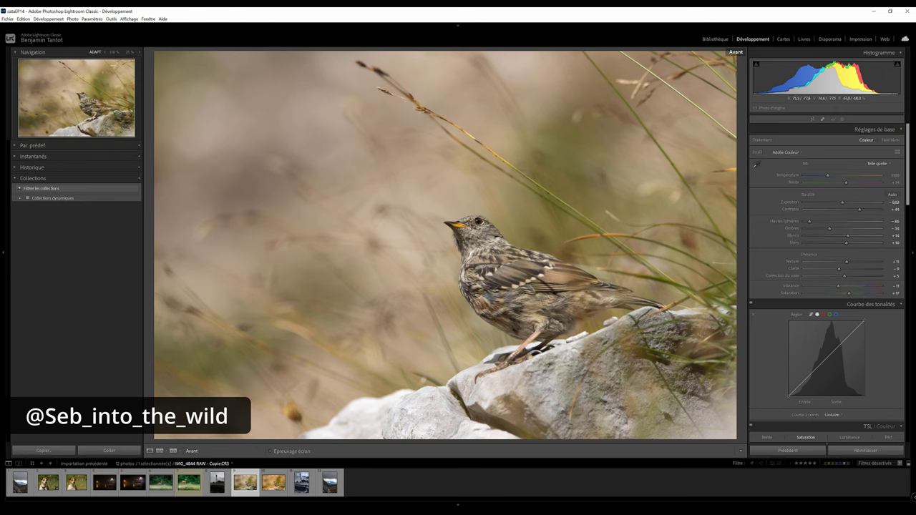
Open the roe deer photo _DSC6801 RAW.NEF and show its camera and exposure info overlay.
{"action": "left_click", "coordinate": [161, 483]}
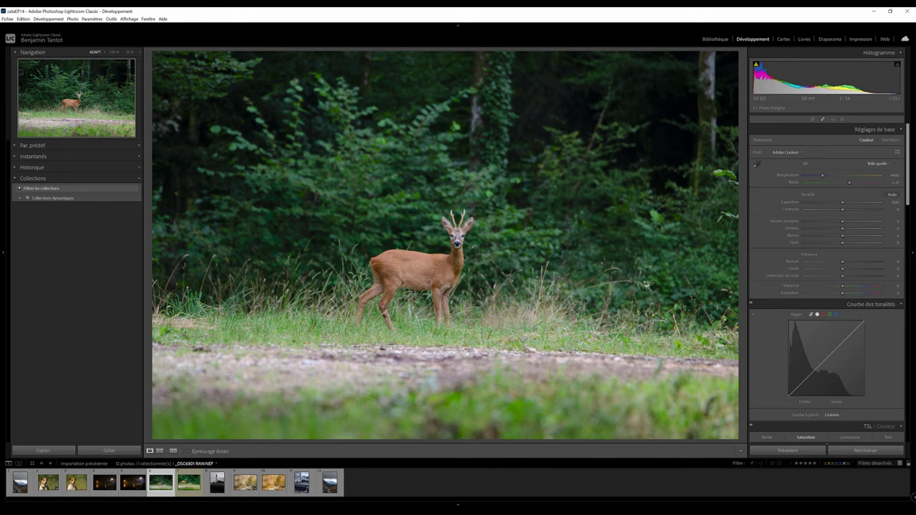
{"action": "key", "text": "i"}
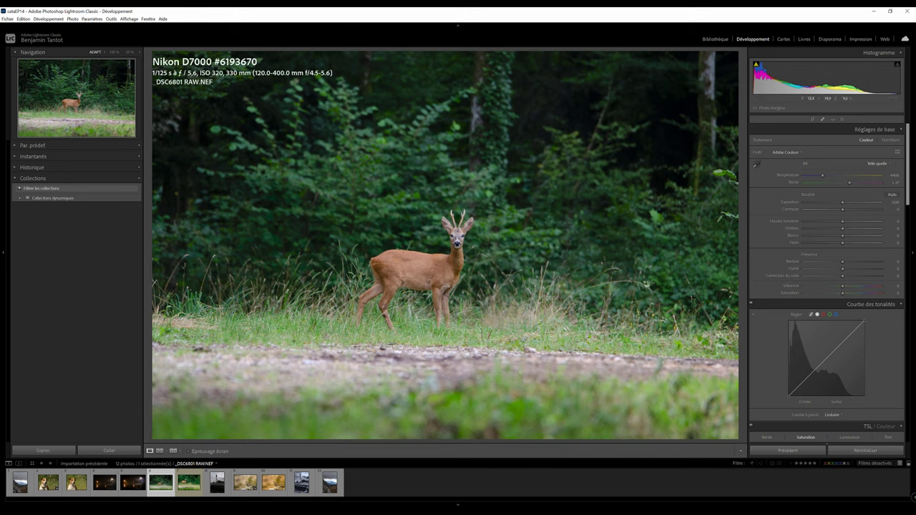
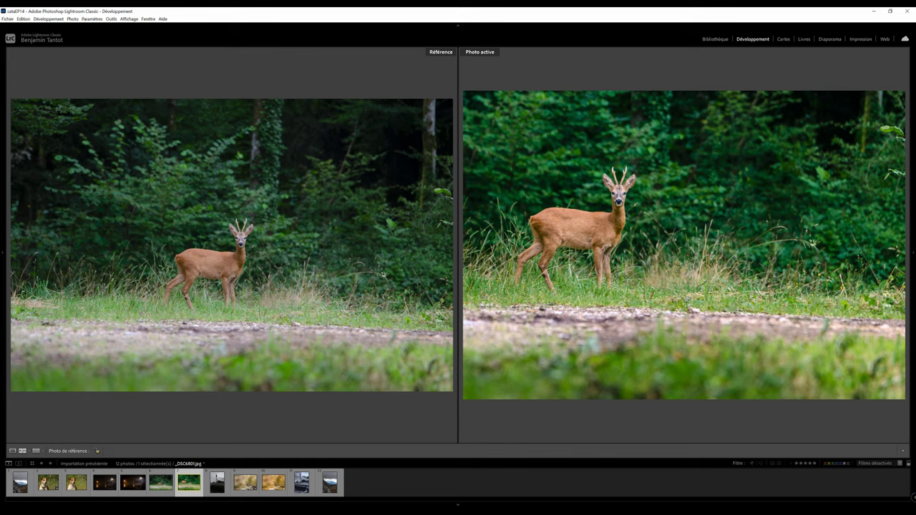
Check the crop grid, return to the comparison, then view the edited deer photo alone in Loupe.
{"action": "key", "text": "r"}
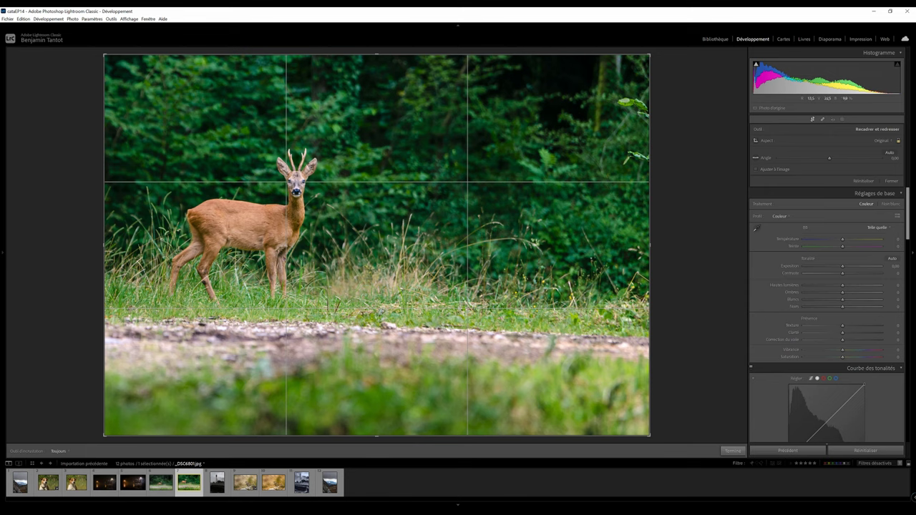
{"action": "key", "text": "shift+r"}
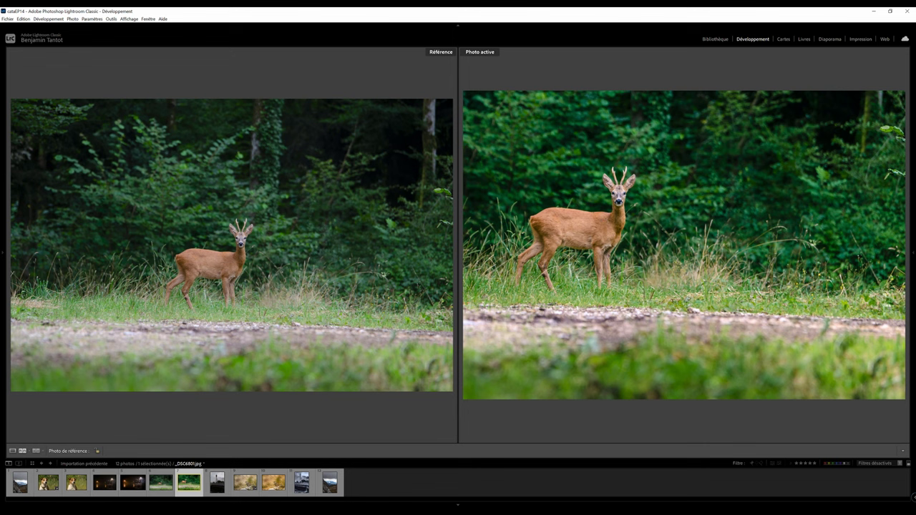
{"action": "key", "text": "d"}
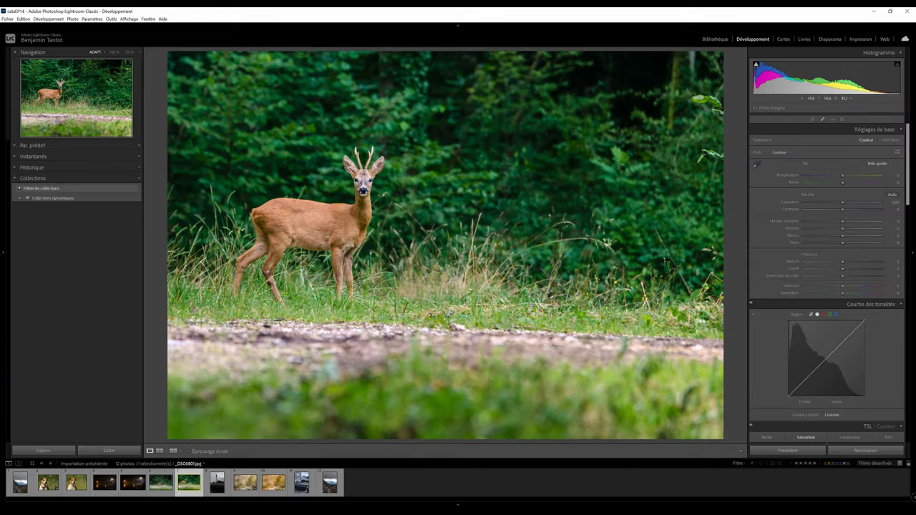
{"action": "scroll", "coordinate": [864, 343], "scroll_direction": "down", "scroll_amount": 5}
{"action": "scroll", "coordinate": [864, 343], "scroll_direction": "down", "scroll_amount": 3}
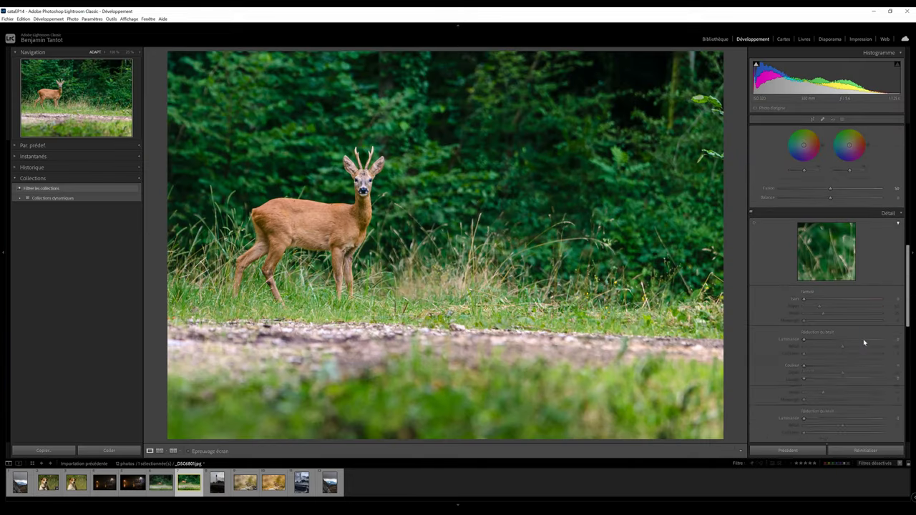
{"action": "scroll", "coordinate": [871, 258], "scroll_direction": "up", "scroll_amount": 5}
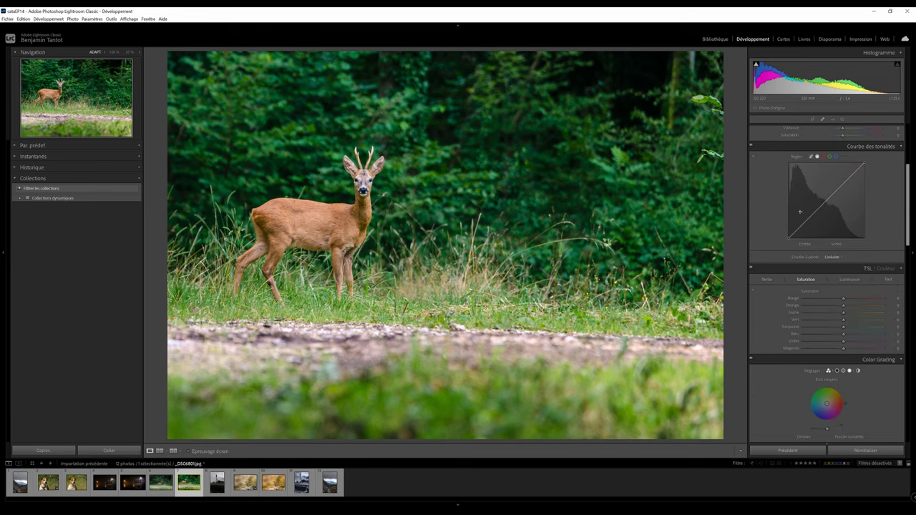
{"action": "scroll", "coordinate": [869, 333], "scroll_direction": "up", "scroll_amount": 2}
{"action": "scroll", "coordinate": [869, 333], "scroll_direction": "down", "scroll_amount": 4}
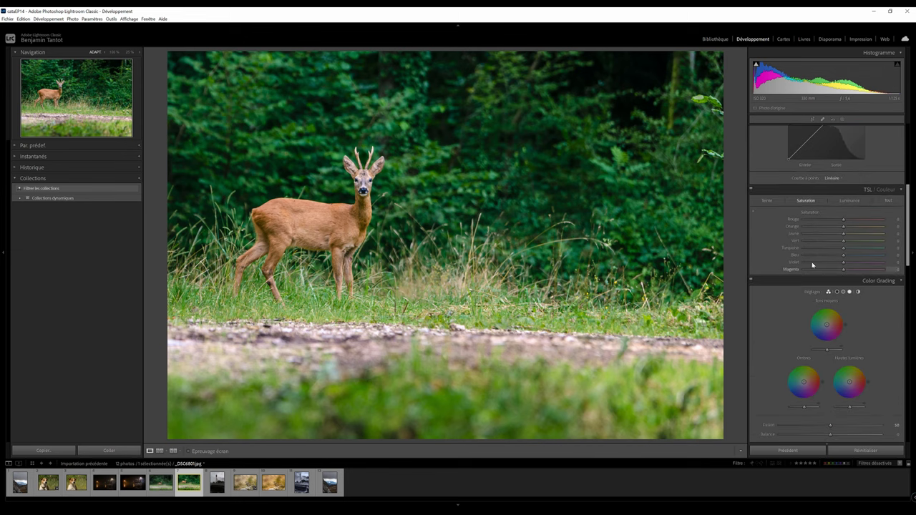
Set the turquoise saturation to -13 and the turquoise hue to -35 in HSL.
{"action": "left_click", "coordinate": [767, 201]}
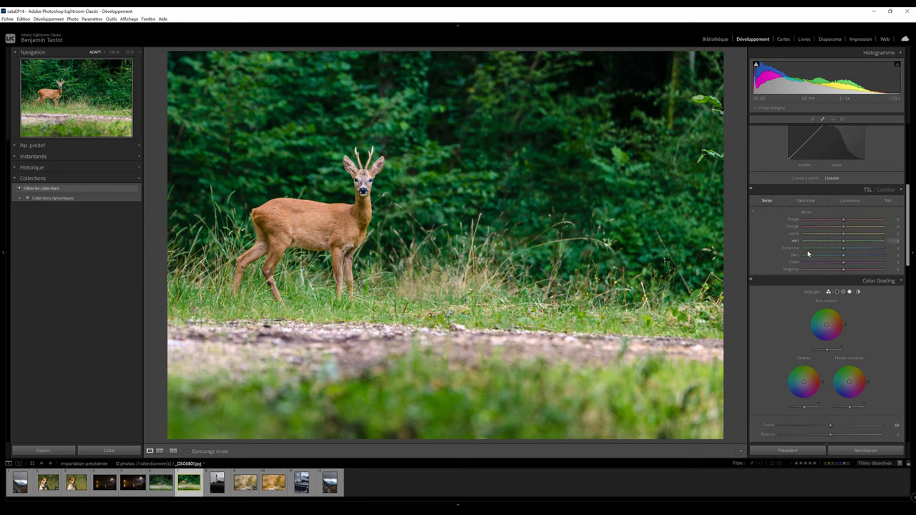
{"action": "mouse_move", "coordinate": [844, 249]}
{"action": "left_mouse_down"}
{"action": "mouse_move", "coordinate": [780, 248]}
{"action": "mouse_move", "coordinate": [845, 256]}
{"action": "left_mouse_up"}
{"action": "left_click", "coordinate": [806, 200]}
{"action": "left_click_drag", "start_coordinate": [844, 248], "coordinate": [747, 266]}
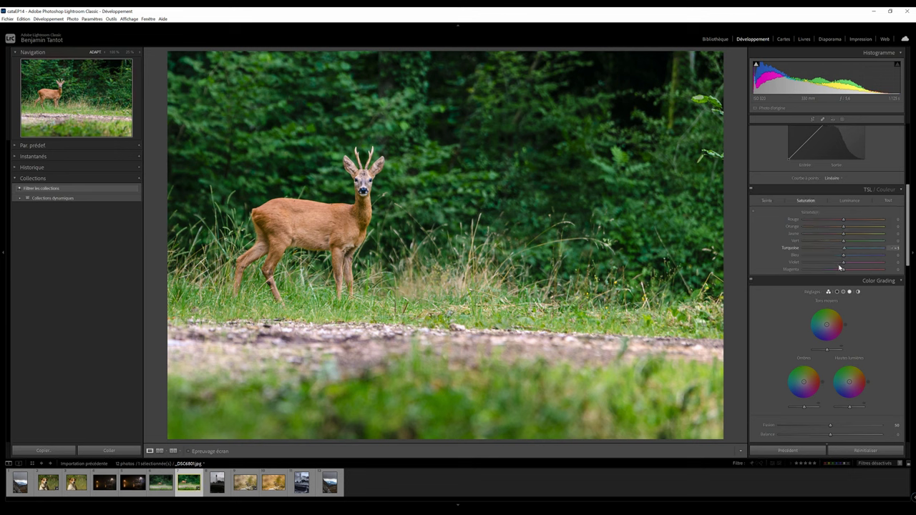
{"action": "left_click", "coordinate": [832, 247]}
{"action": "left_click", "coordinate": [767, 201]}
{"action": "mouse_move", "coordinate": [851, 249]}
{"action": "left_mouse_down"}
{"action": "mouse_move", "coordinate": [820, 253]}
{"action": "mouse_move", "coordinate": [839, 258]}
{"action": "mouse_move", "coordinate": [821, 260]}
{"action": "left_mouse_up"}
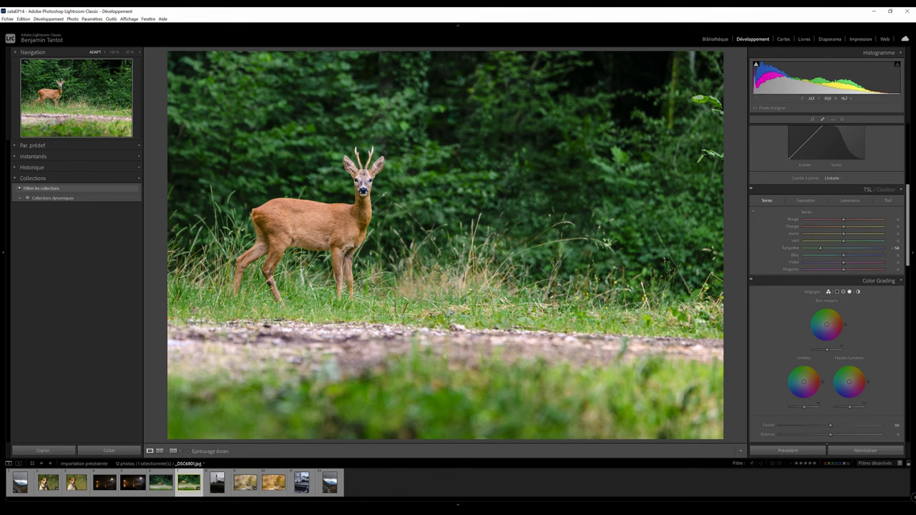
Shift the violet hue to +25 and the magenta hue to +100.
{"action": "left_click_drag", "start_coordinate": [844, 263], "coordinate": [751, 266]}
{"action": "left_click", "coordinate": [823, 262]}
{"action": "left_click_drag", "start_coordinate": [833, 269], "coordinate": [737, 273]}
{"action": "left_click", "coordinate": [883, 269]}
{"action": "left_click", "coordinate": [854, 262]}
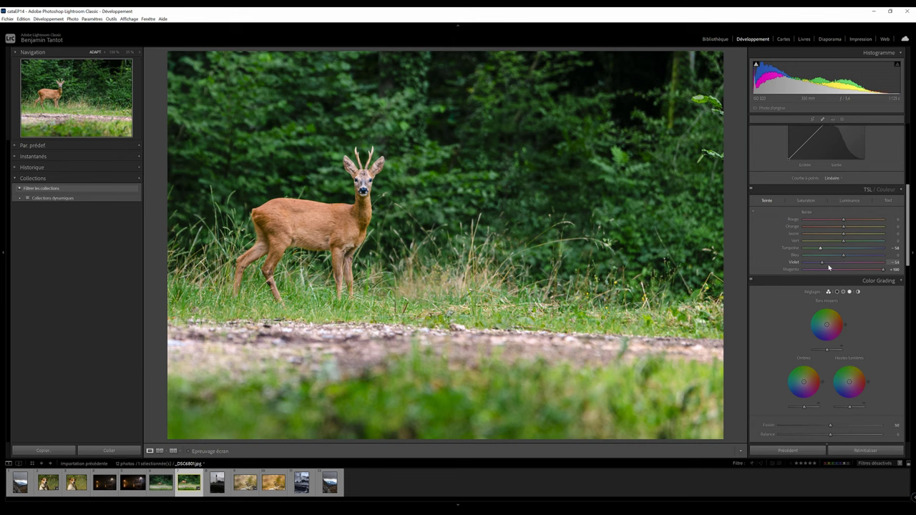
Lower saturation: magenta to about -50, violet to about -40, yellow to about -8.
{"action": "left_click", "coordinate": [803, 200]}
{"action": "left_click_drag", "start_coordinate": [844, 266], "coordinate": [820, 264]}
{"action": "left_click", "coordinate": [812, 270]}
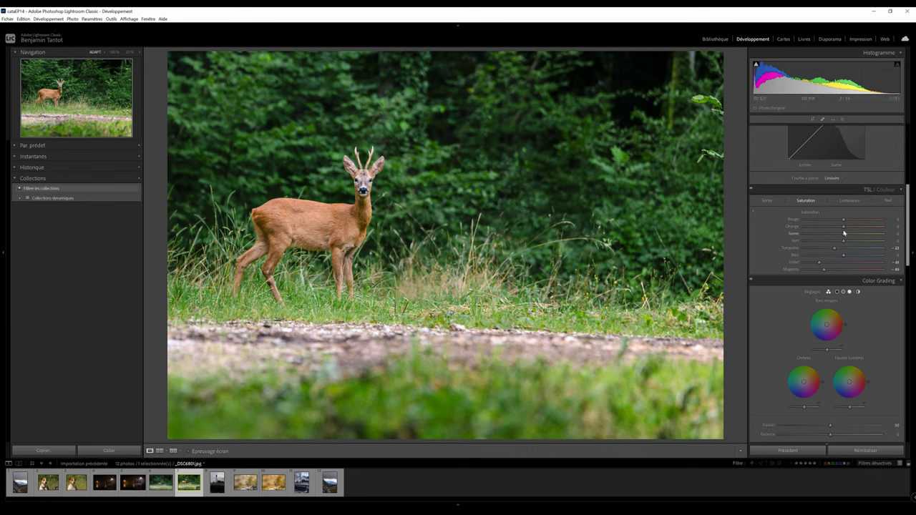
{"action": "left_click_drag", "start_coordinate": [844, 233], "coordinate": [832, 249]}
{"action": "left_click_drag", "start_coordinate": [827, 234], "coordinate": [845, 241]}
Raise orange saturation to about +10, grade highlights warm yellow (T 50.5, S 15) and shadows cyan-blue (198.5).
{"action": "key", "text": "Up"}
{"action": "key", "text": "Up"}
{"action": "key", "text": "Up"}
{"action": "scroll", "coordinate": [874, 326], "scroll_direction": "down", "scroll_amount": 2}
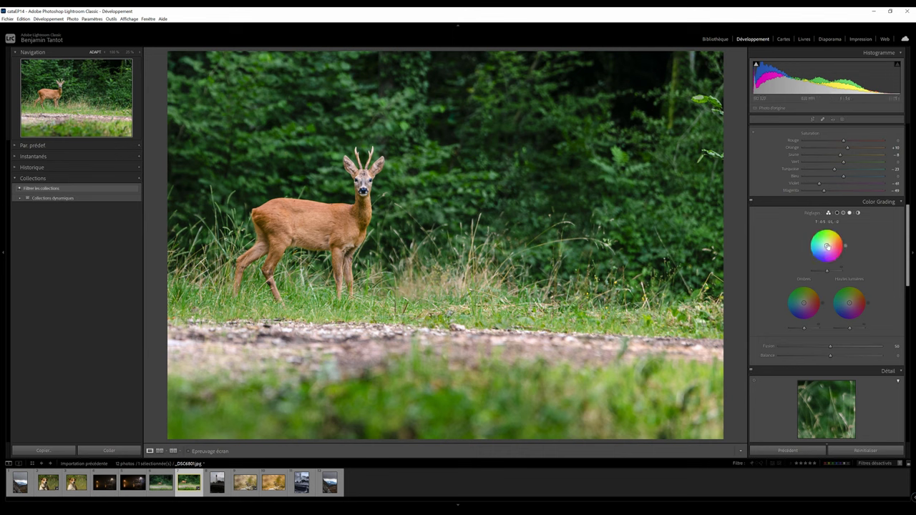
{"action": "left_click_drag", "start_coordinate": [831, 242], "coordinate": [827, 245]}
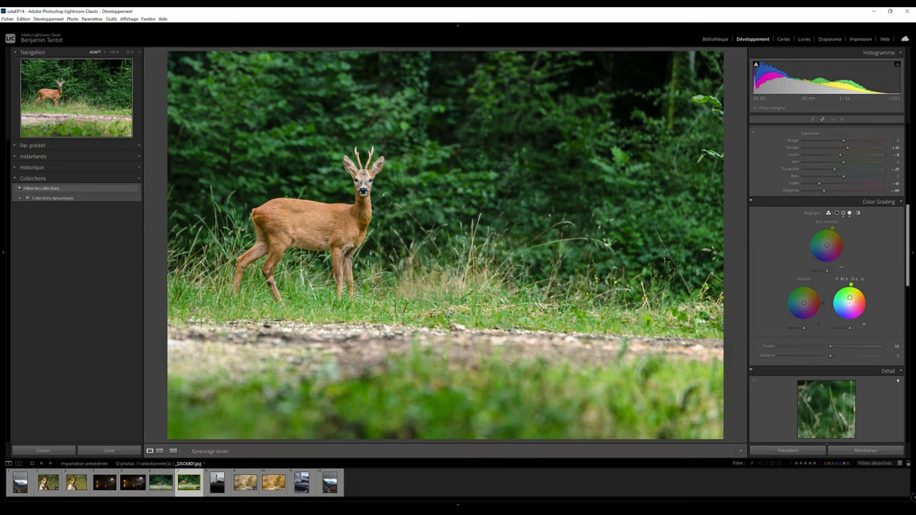
{"action": "left_click_drag", "start_coordinate": [850, 301], "coordinate": [852, 300]}
{"action": "left_click_drag", "start_coordinate": [796, 319], "coordinate": [787, 309]}
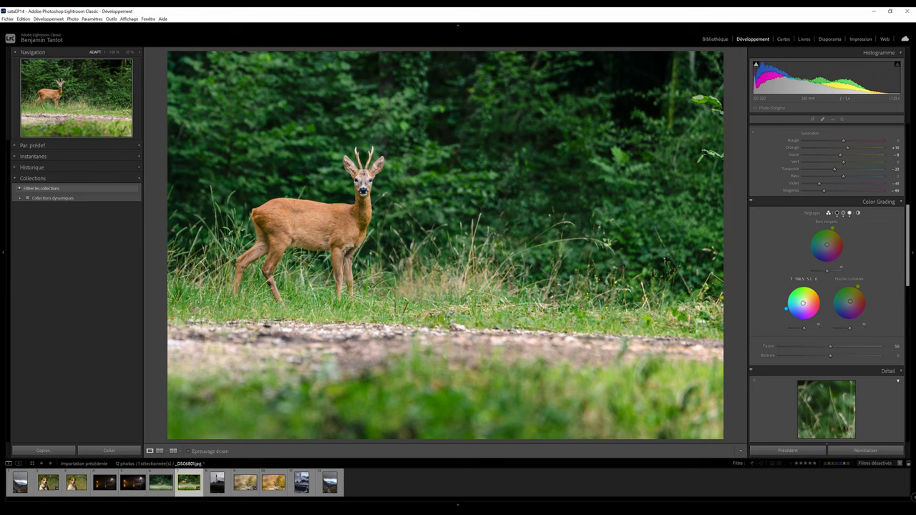
Compare before/after, set green (Vert) saturation to -24, and nudge the temperature slightly warmer.
{"action": "key", "text": "backslash"}
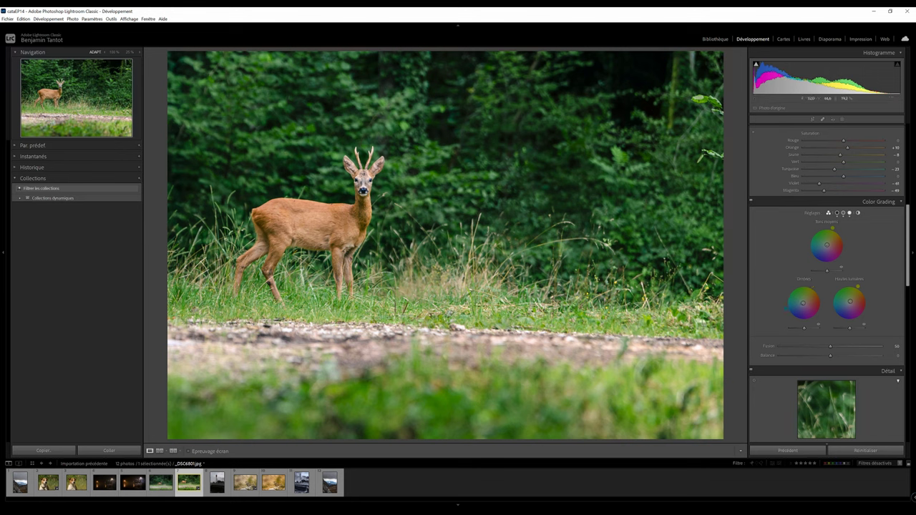
{"action": "key", "text": "backslash"}
{"action": "scroll", "coordinate": [877, 315], "scroll_direction": "up", "scroll_amount": 1}
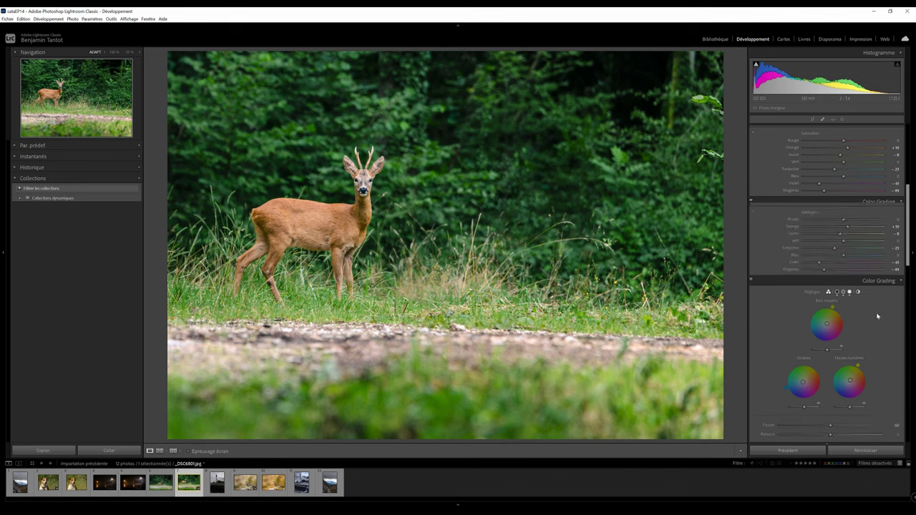
{"action": "scroll", "coordinate": [878, 316], "scroll_direction": "up", "scroll_amount": 1}
{"action": "mouse_move", "coordinate": [843, 320]}
{"action": "left_mouse_down"}
{"action": "mouse_move", "coordinate": [834, 322]}
{"action": "mouse_move", "coordinate": [853, 328]}
{"action": "mouse_move", "coordinate": [842, 326]}
{"action": "left_mouse_up"}
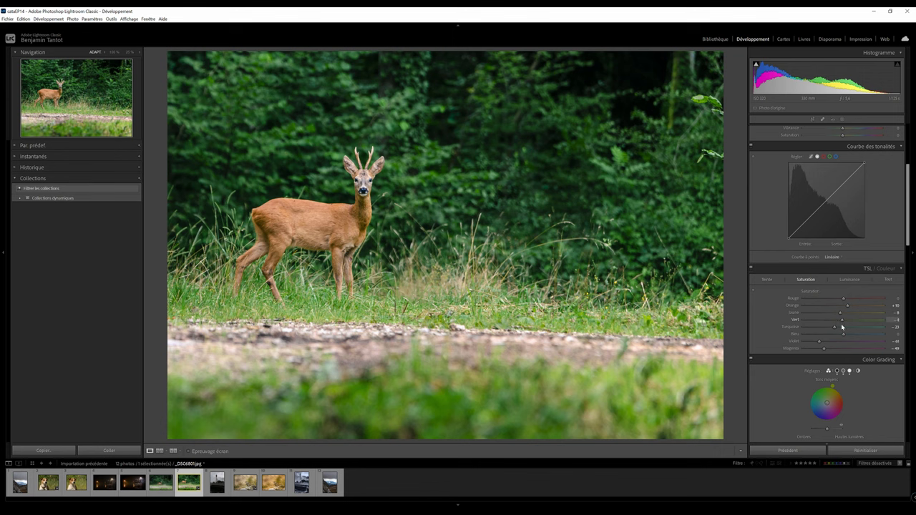
{"action": "scroll", "coordinate": [841, 324], "scroll_direction": "up", "scroll_amount": 2}
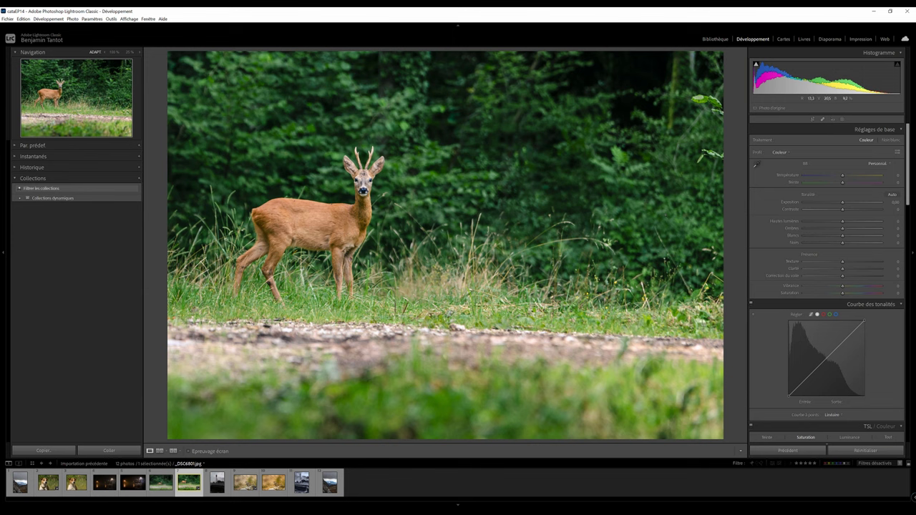
{"action": "left_click", "coordinate": [843, 179]}
{"action": "left_click_drag", "start_coordinate": [844, 180], "coordinate": [843, 179]}
View the deer photo's before state and its original RAW, then move to the lighthouse photo.
{"action": "key", "text": "backslash"}
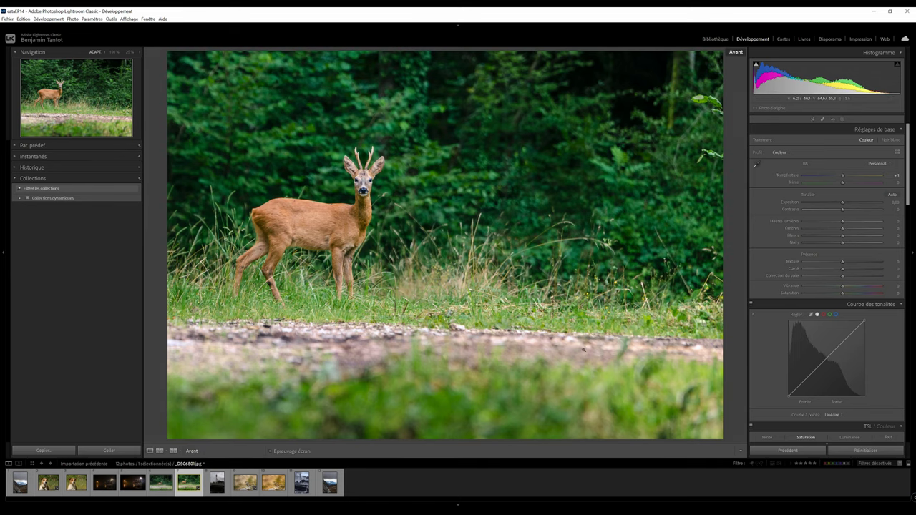
{"action": "key", "text": "Left"}
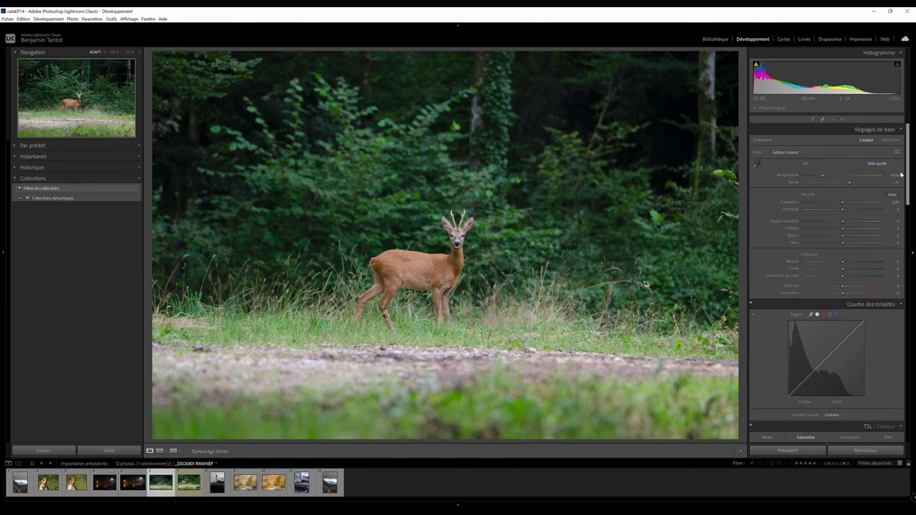
{"action": "left_click_drag", "start_coordinate": [822, 177], "coordinate": [825, 177]}
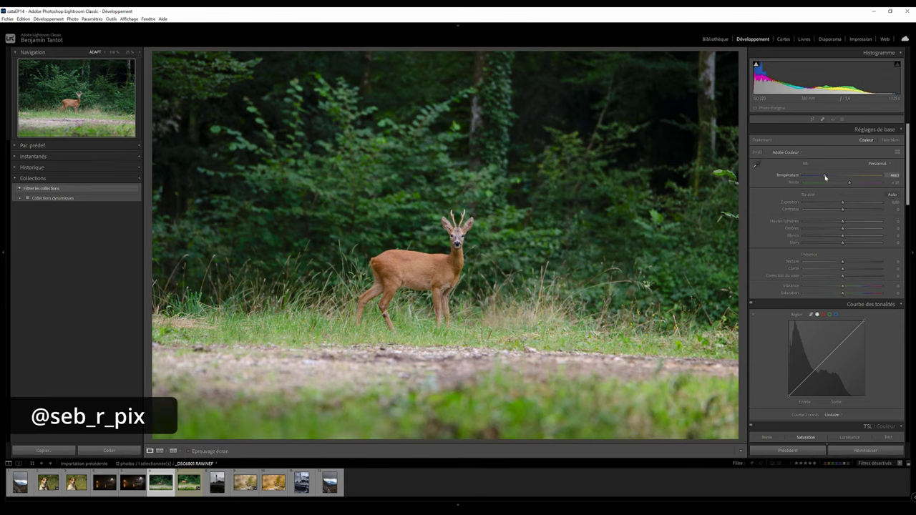
{"action": "key", "text": "Right"}
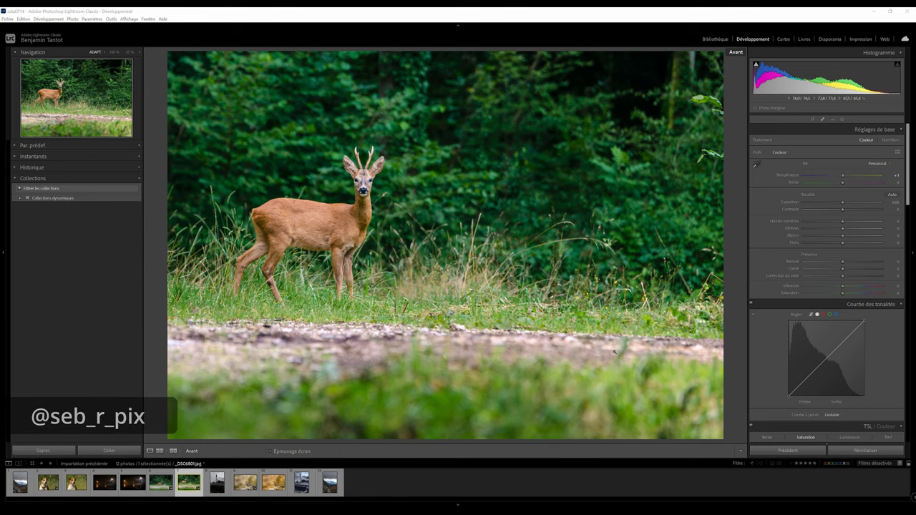
{"action": "key", "text": "Right"}
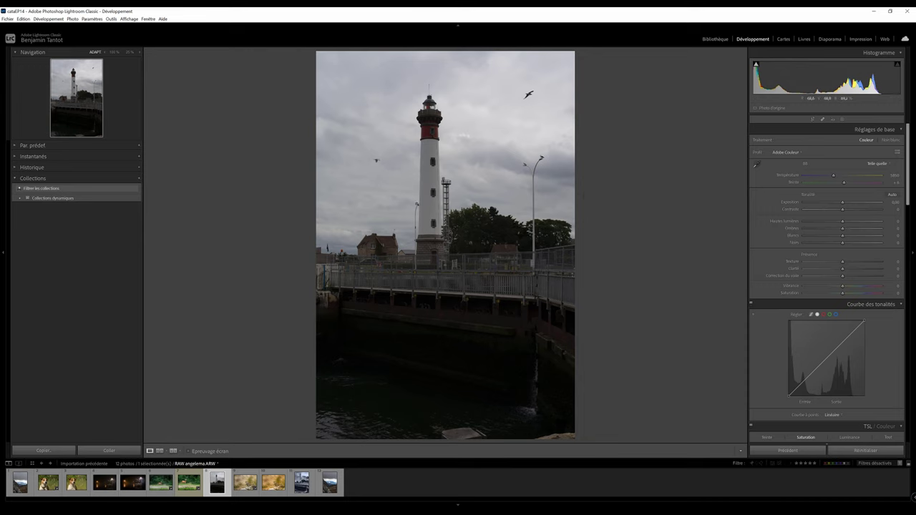
Show the lighthouse's camera info, try exposure +0.03 and highlights -54, then reset highlights to 0.
{"action": "key", "text": "i"}
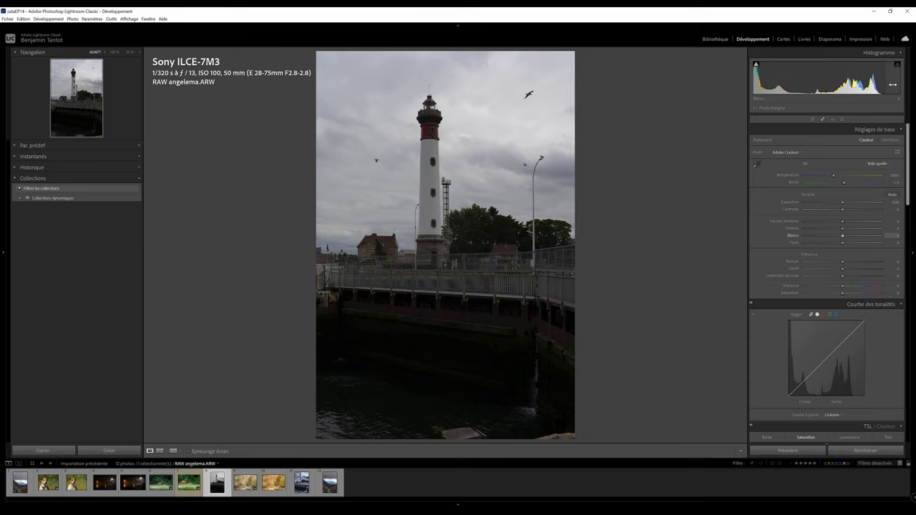
{"action": "left_click_drag", "start_coordinate": [843, 204], "coordinate": [849, 209]}
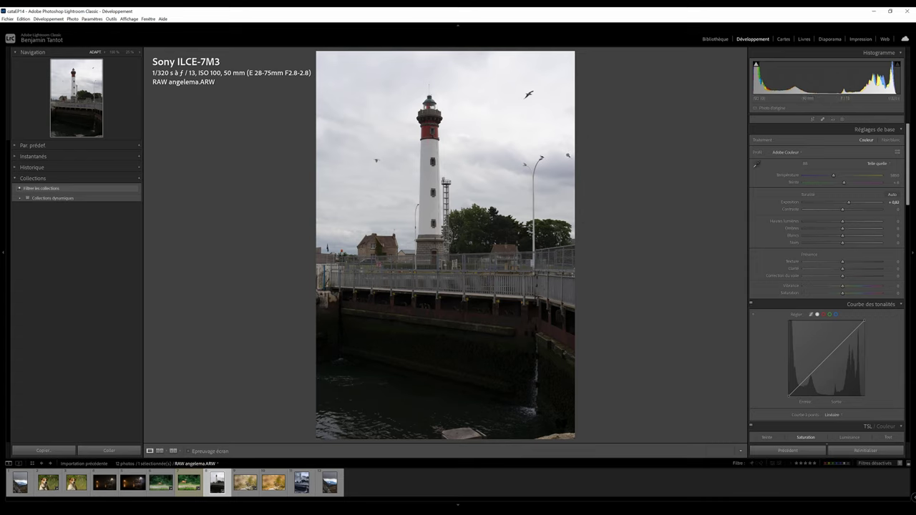
{"action": "mouse_move", "coordinate": [842, 222]}
{"action": "left_mouse_down"}
{"action": "mouse_move", "coordinate": [821, 221]}
{"action": "mouse_move", "coordinate": [841, 226]}
{"action": "left_mouse_up"}
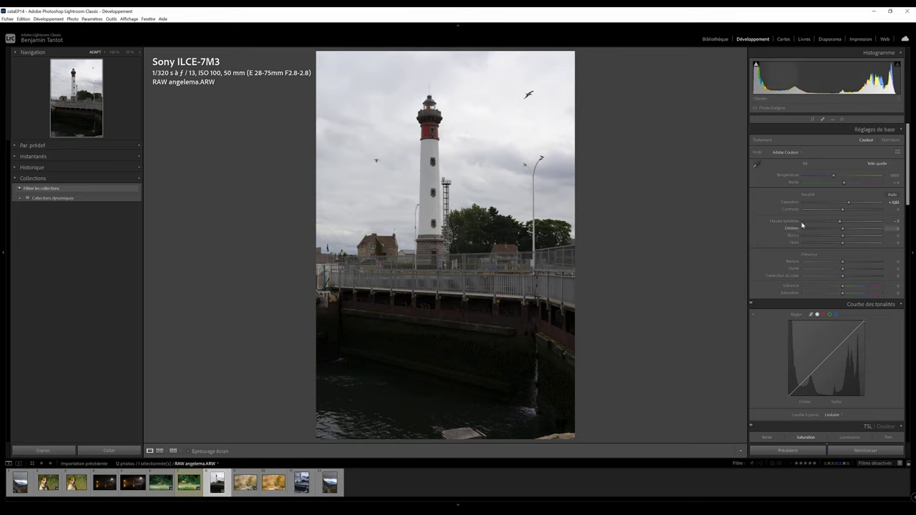
{"action": "double_click", "coordinate": [788, 221]}
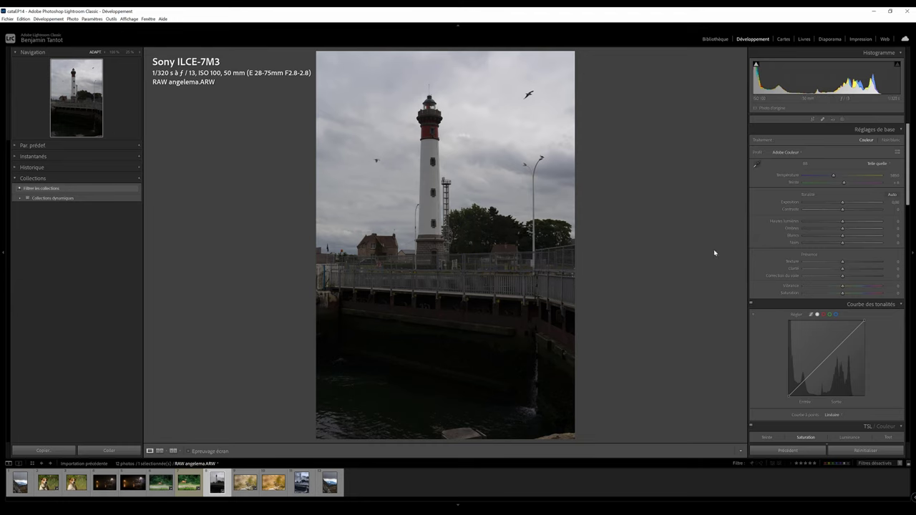
{"action": "key", "text": "z"}
{"action": "key", "text": "z"}
{"action": "left_click", "coordinate": [531, 134]}
{"action": "left_click", "coordinate": [532, 134]}
{"action": "left_click", "coordinate": [531, 134]}
{"action": "left_click_drag", "start_coordinate": [531, 134], "coordinate": [487, 241]}
{"action": "left_click", "coordinate": [421, 272]}
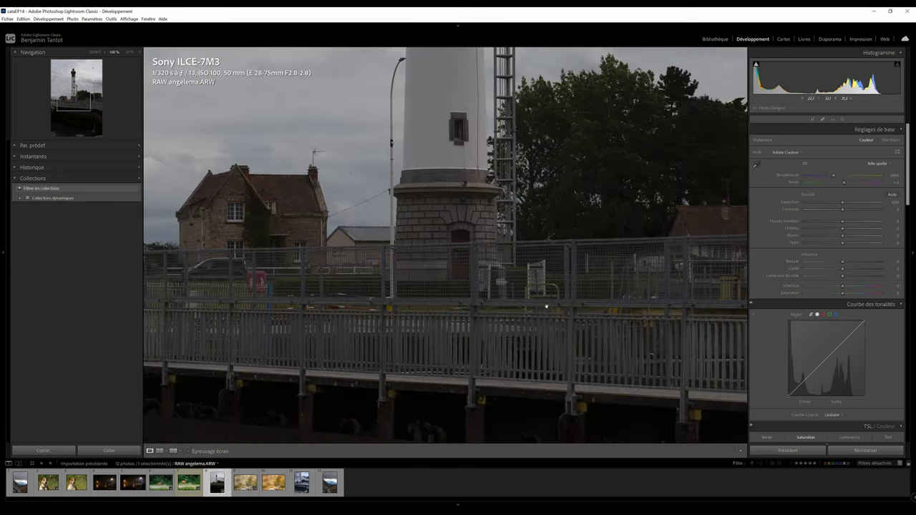
{"action": "left_click", "coordinate": [490, 306]}
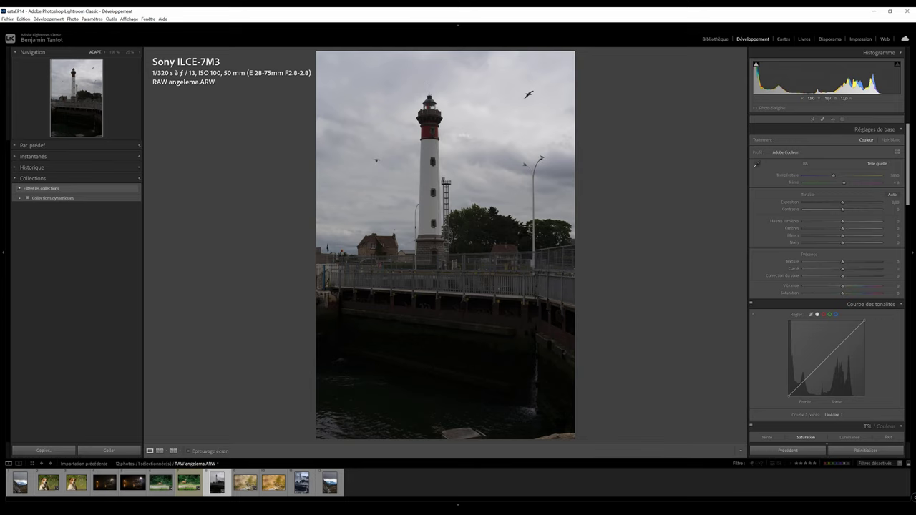
{"action": "left_click", "coordinate": [482, 333]}
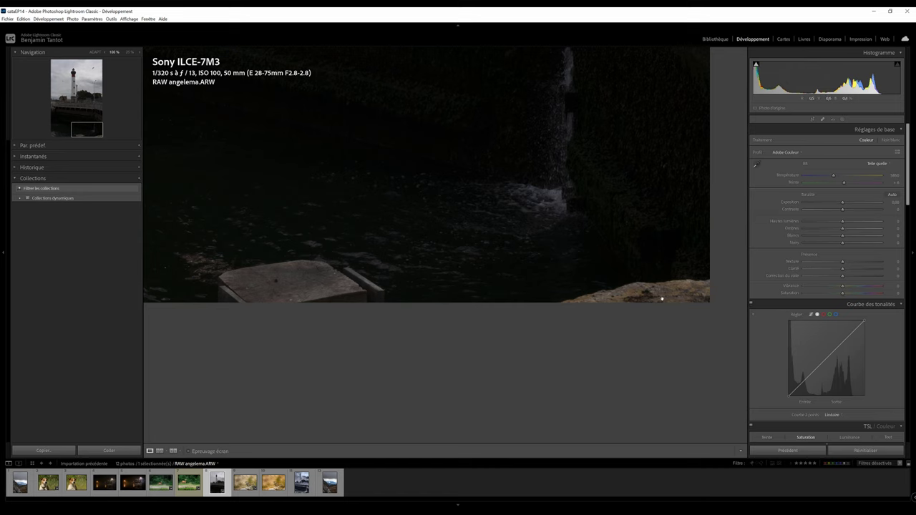
{"action": "left_click", "coordinate": [554, 232]}
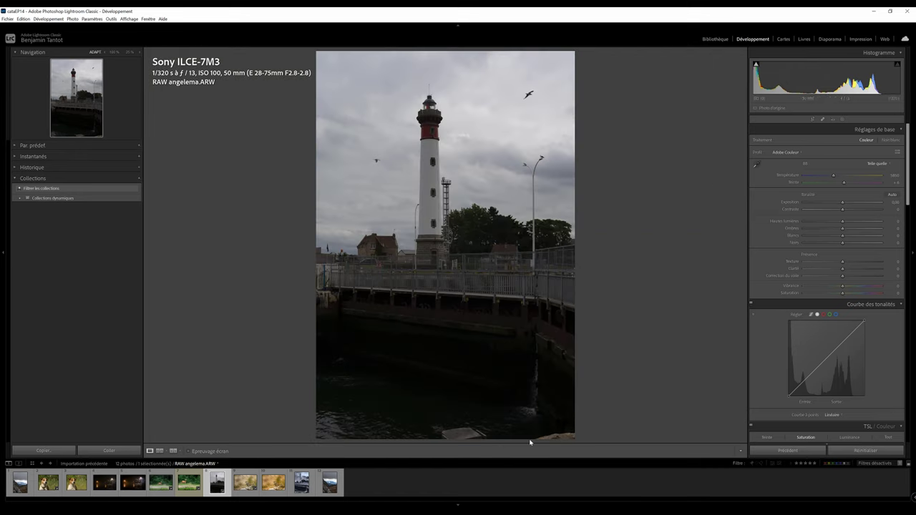
{"action": "left_click", "coordinate": [530, 442]}
{"action": "left_click", "coordinate": [505, 333]}
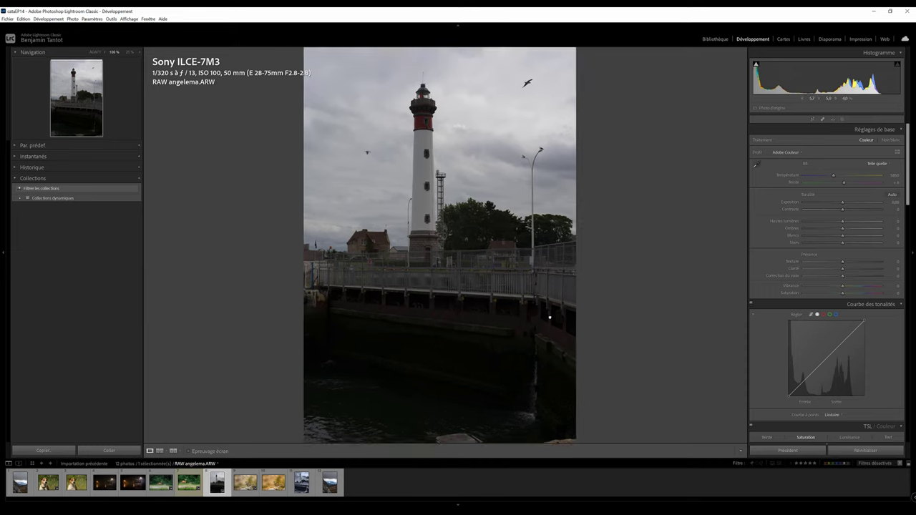
{"action": "left_click_drag", "start_coordinate": [387, 241], "coordinate": [404, 264]}
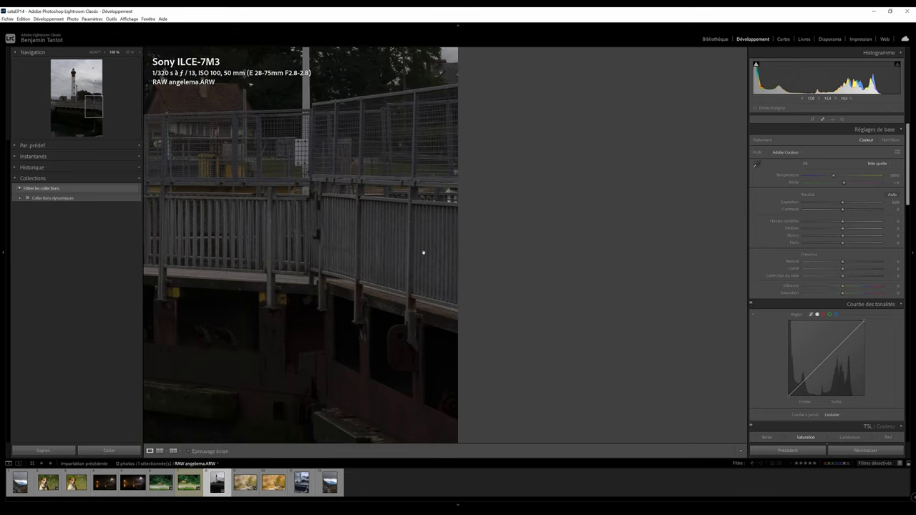
{"action": "left_click", "coordinate": [422, 267]}
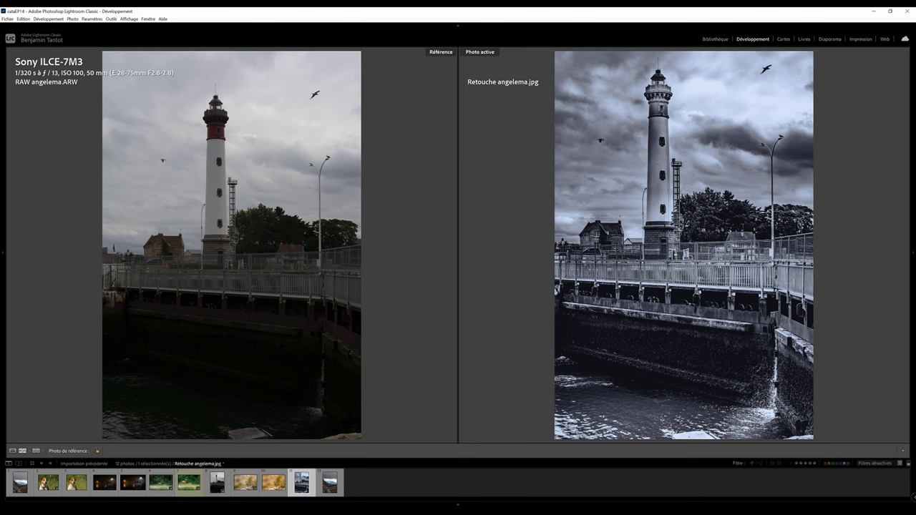
Zoom and pan the retouched lighthouse to inspect the wall, waterfall, sky, seagull and lamp post.
{"action": "left_click_drag", "start_coordinate": [774, 372], "coordinate": [755, 236]}
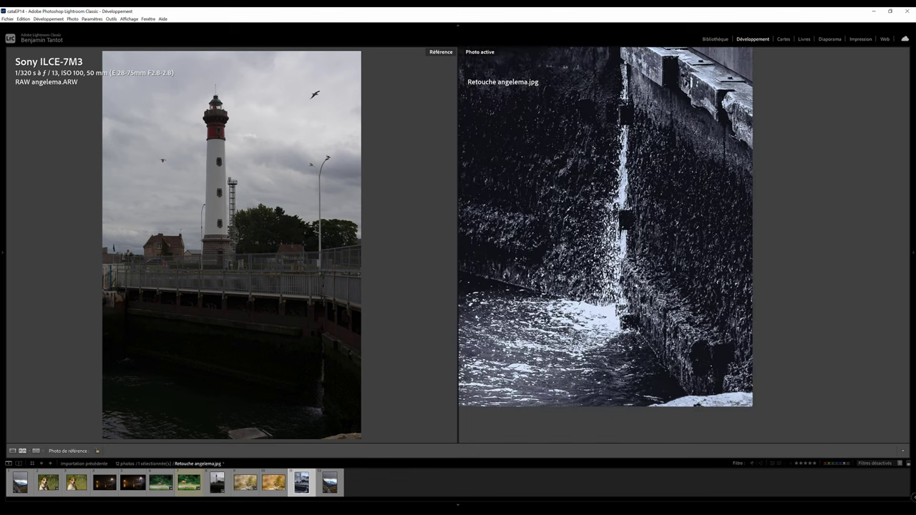
{"action": "left_click", "coordinate": [569, 272]}
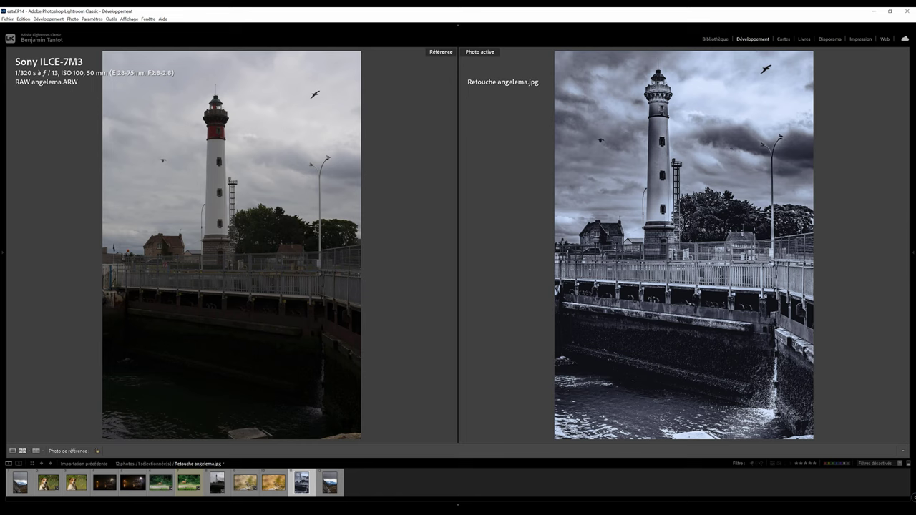
{"action": "mouse_move", "coordinate": [731, 151]}
{"action": "left_mouse_down"}
{"action": "mouse_move", "coordinate": [739, 267]}
{"action": "mouse_move", "coordinate": [758, 259]}
{"action": "mouse_move", "coordinate": [638, 170]}
{"action": "left_mouse_up"}
{"action": "left_click_drag", "start_coordinate": [759, 127], "coordinate": [763, 228]}
{"action": "mouse_move", "coordinate": [620, 286]}
{"action": "left_mouse_down"}
{"action": "mouse_move", "coordinate": [801, 265]}
{"action": "mouse_move", "coordinate": [723, 254]}
{"action": "left_mouse_up"}
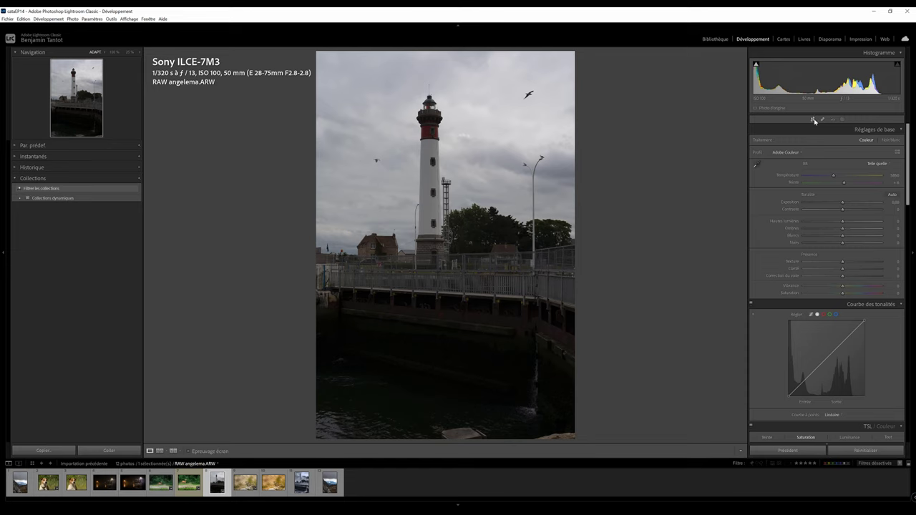
Apply a 4 x 5 crop with the lighthouse lowered in frame and a -0.13° angle, then recheck it.
{"action": "left_click", "coordinate": [812, 118]}
{"action": "left_click", "coordinate": [880, 141]}
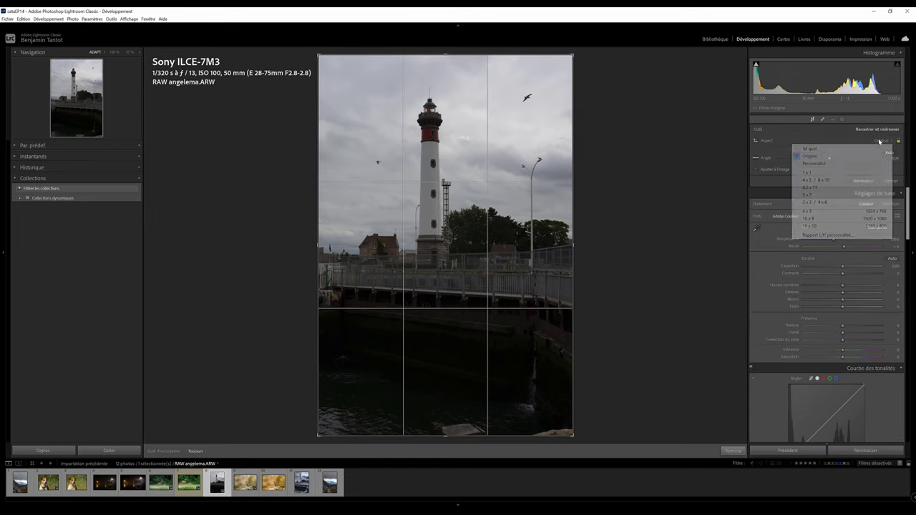
{"action": "left_click", "coordinate": [820, 180]}
{"action": "left_click_drag", "start_coordinate": [504, 420], "coordinate": [505, 422]}
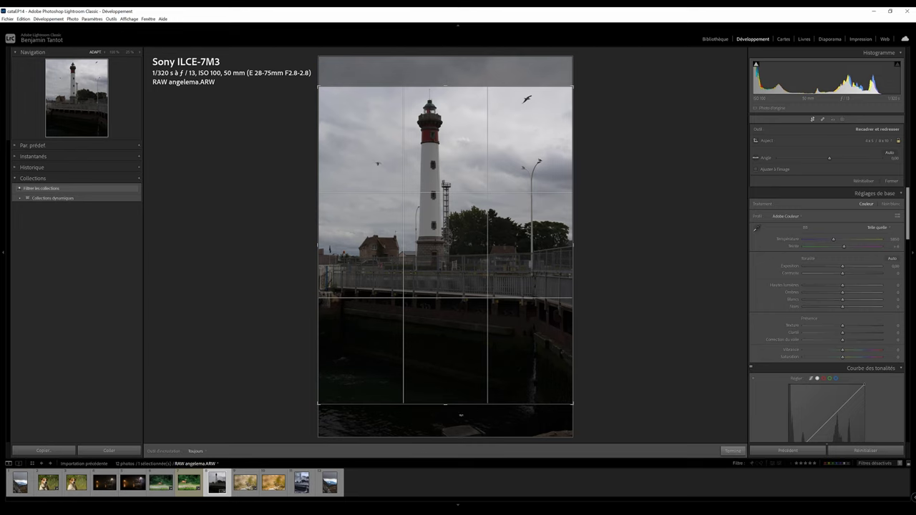
{"action": "mouse_move", "coordinate": [533, 322]}
{"action": "left_mouse_down"}
{"action": "mouse_move", "coordinate": [544, 237]}
{"action": "mouse_move", "coordinate": [450, 292]}
{"action": "mouse_move", "coordinate": [517, 291]}
{"action": "left_mouse_up"}
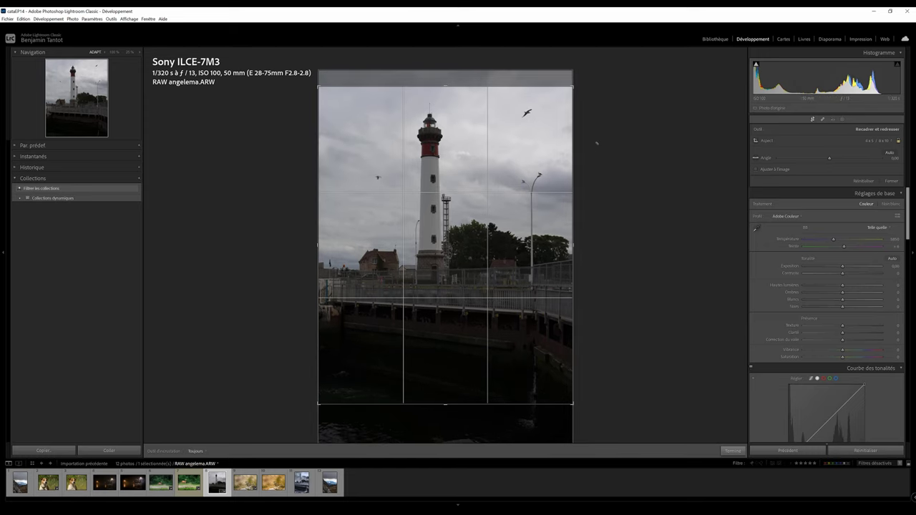
{"action": "left_click_drag", "start_coordinate": [596, 142], "coordinate": [595, 145]}
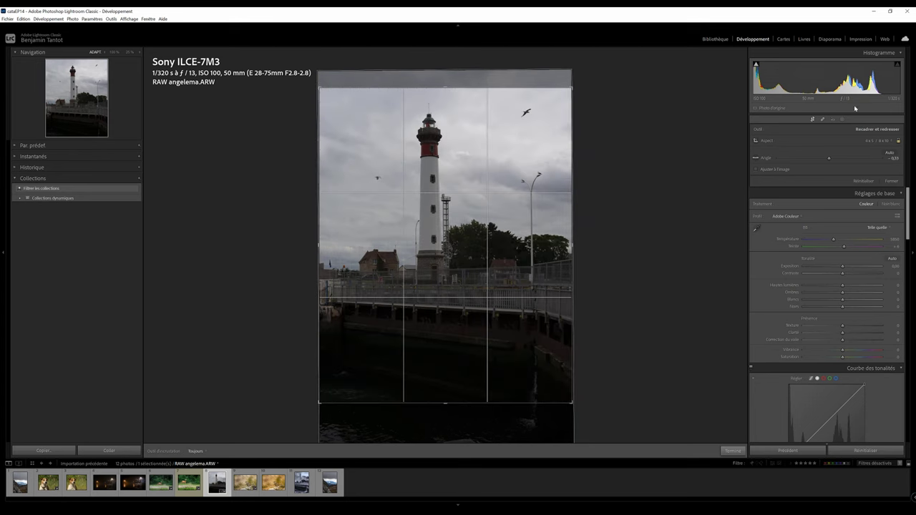
{"action": "left_click", "coordinate": [812, 119]}
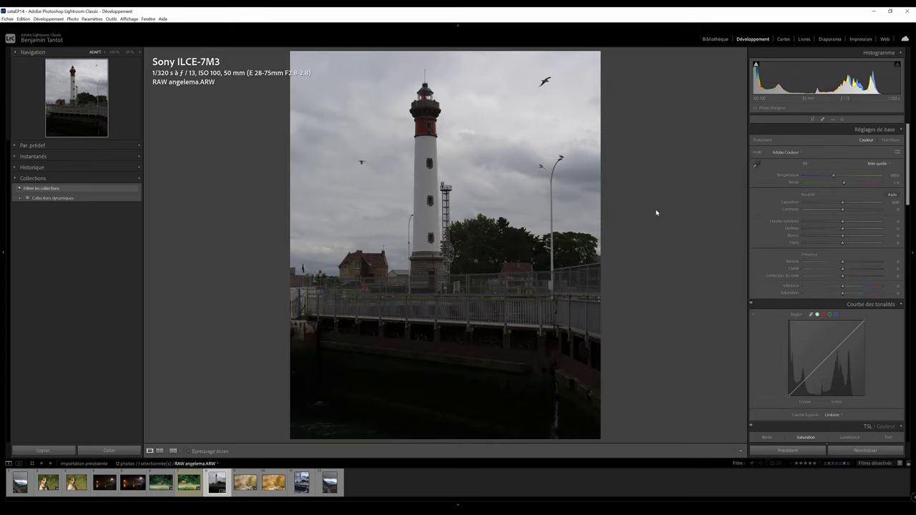
{"action": "key", "text": "r"}
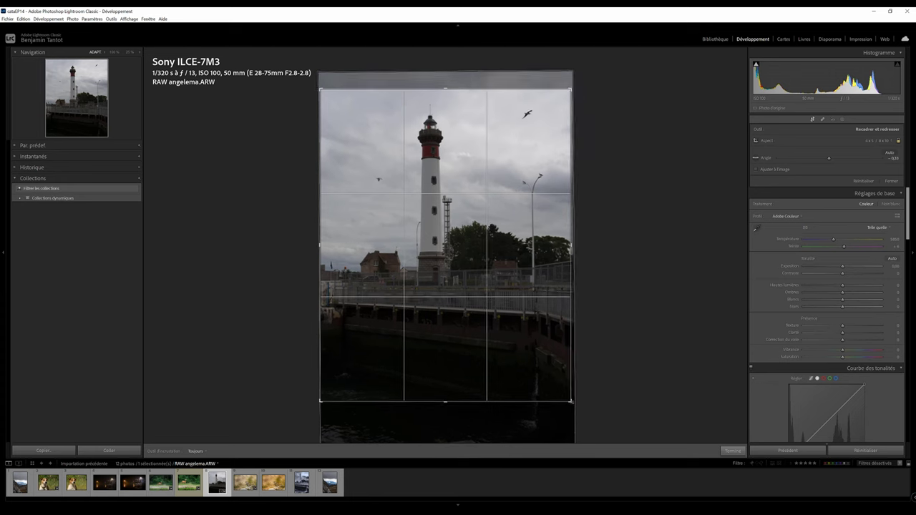
{"action": "left_click", "coordinate": [813, 119]}
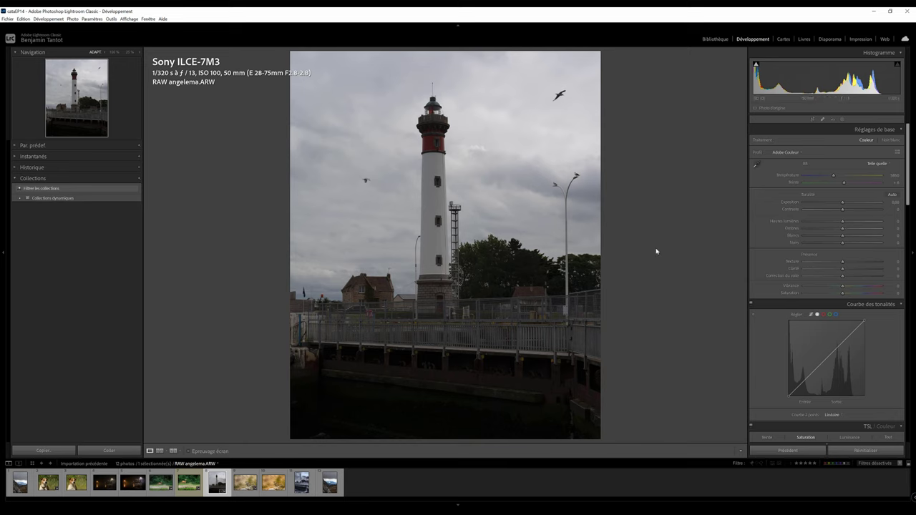
Set exposure +0.33, highlights -57, contrast +13, blacks +24, lift shadows, add clarity and dehaze about +10.
{"action": "mouse_move", "coordinate": [842, 203]}
{"action": "left_mouse_down"}
{"action": "mouse_move", "coordinate": [822, 223]}
{"action": "mouse_move", "coordinate": [851, 239]}
{"action": "left_mouse_up"}
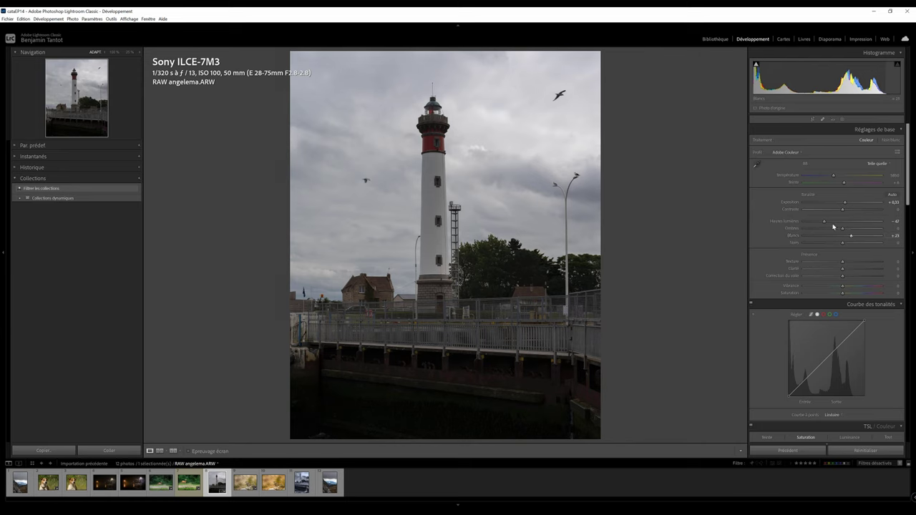
{"action": "left_click_drag", "start_coordinate": [869, 86], "coordinate": [862, 91]}
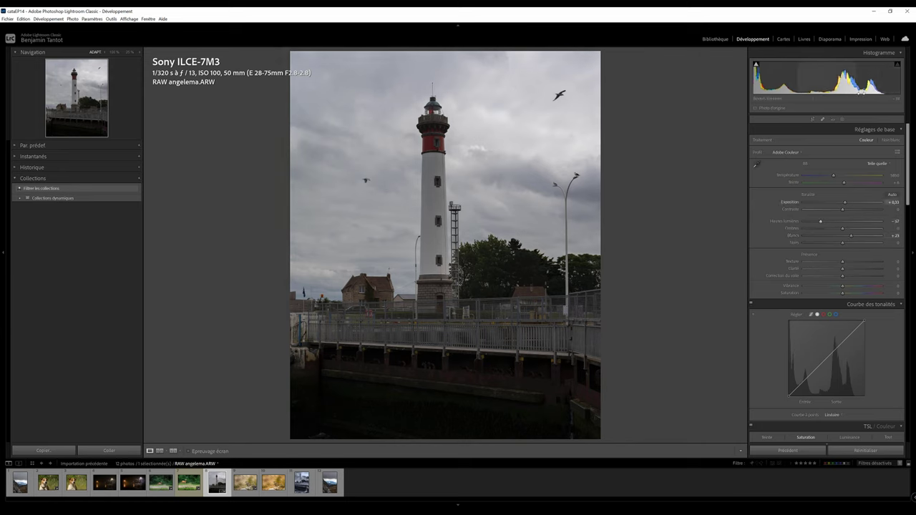
{"action": "mouse_move", "coordinate": [842, 269]}
{"action": "left_mouse_down"}
{"action": "mouse_move", "coordinate": [860, 279]}
{"action": "mouse_move", "coordinate": [845, 268]}
{"action": "mouse_move", "coordinate": [831, 273]}
{"action": "mouse_move", "coordinate": [848, 268]}
{"action": "left_mouse_up"}
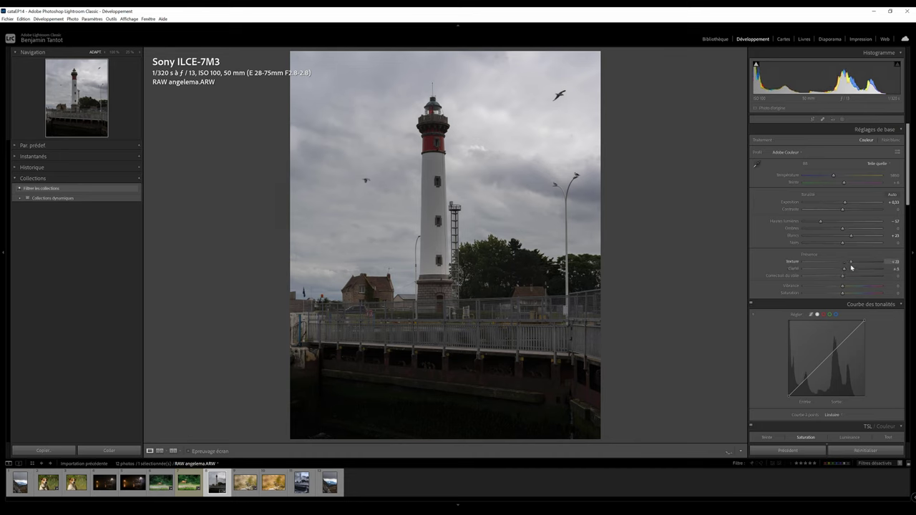
{"action": "mouse_move", "coordinate": [845, 229]}
{"action": "left_mouse_down"}
{"action": "mouse_move", "coordinate": [853, 229]}
{"action": "mouse_move", "coordinate": [847, 247]}
{"action": "mouse_move", "coordinate": [854, 232]}
{"action": "left_mouse_up"}
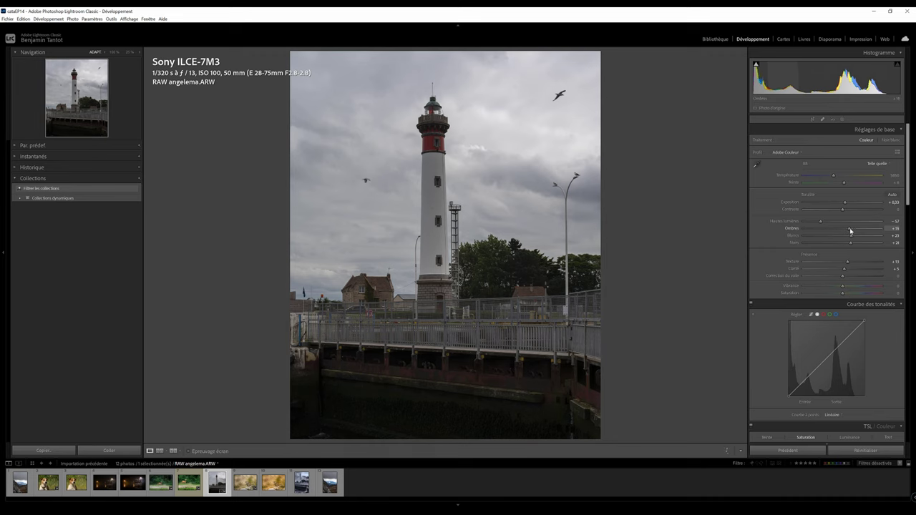
{"action": "left_click_drag", "start_coordinate": [853, 232], "coordinate": [862, 237]}
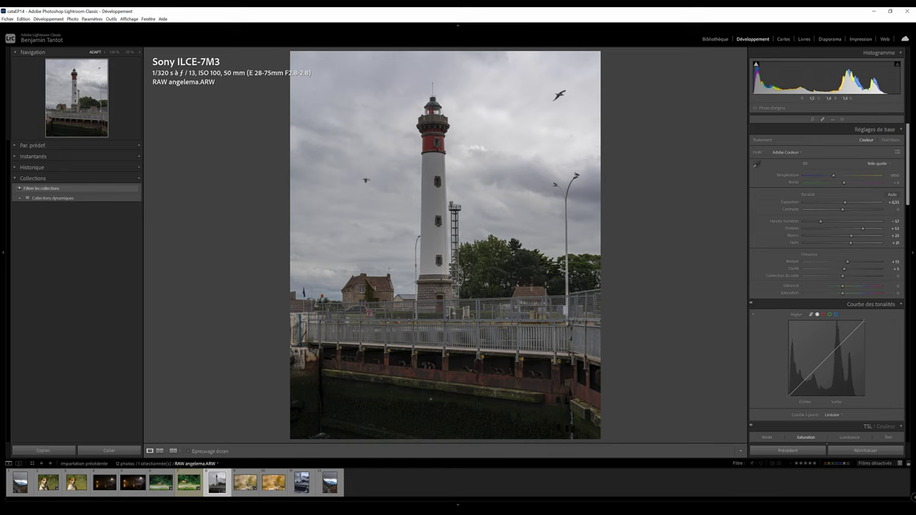
{"action": "left_click_drag", "start_coordinate": [852, 244], "coordinate": [858, 245]}
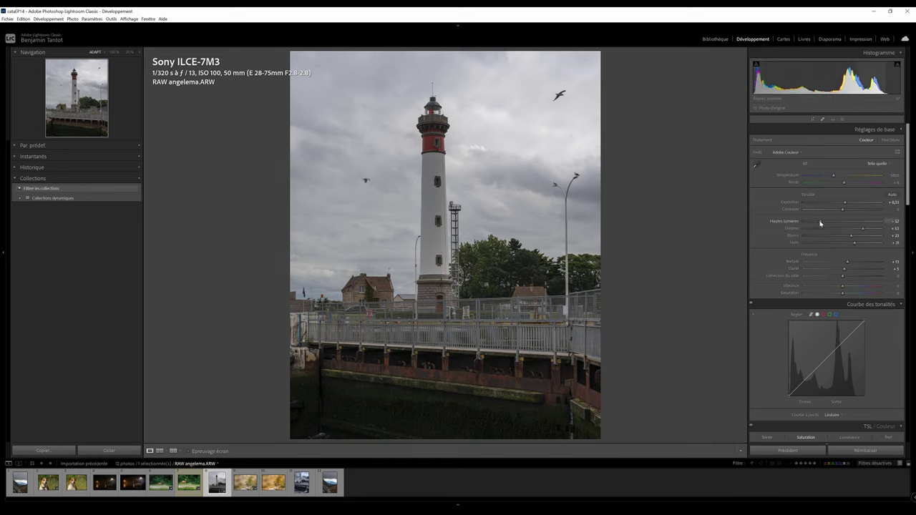
{"action": "left_click_drag", "start_coordinate": [842, 209], "coordinate": [849, 211]}
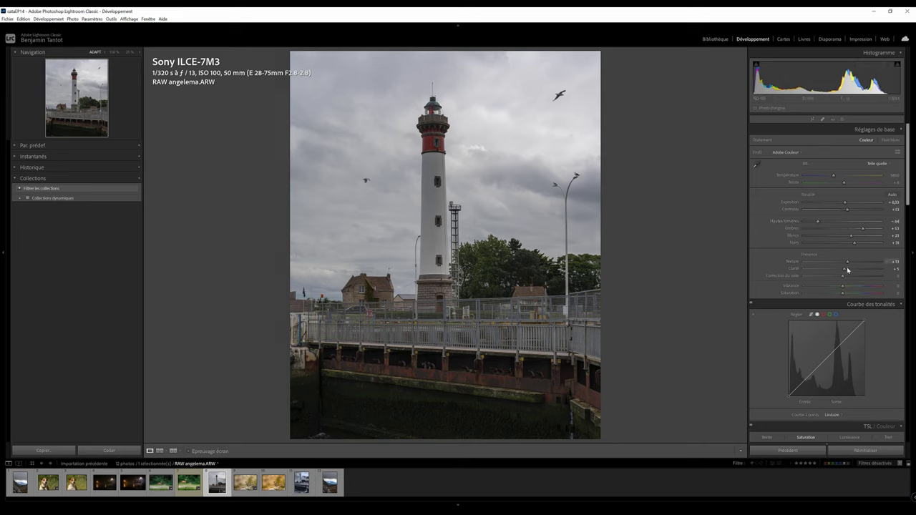
{"action": "mouse_move", "coordinate": [842, 277]}
{"action": "left_mouse_down"}
{"action": "mouse_move", "coordinate": [854, 285]}
{"action": "mouse_move", "coordinate": [845, 282]}
{"action": "left_mouse_up"}
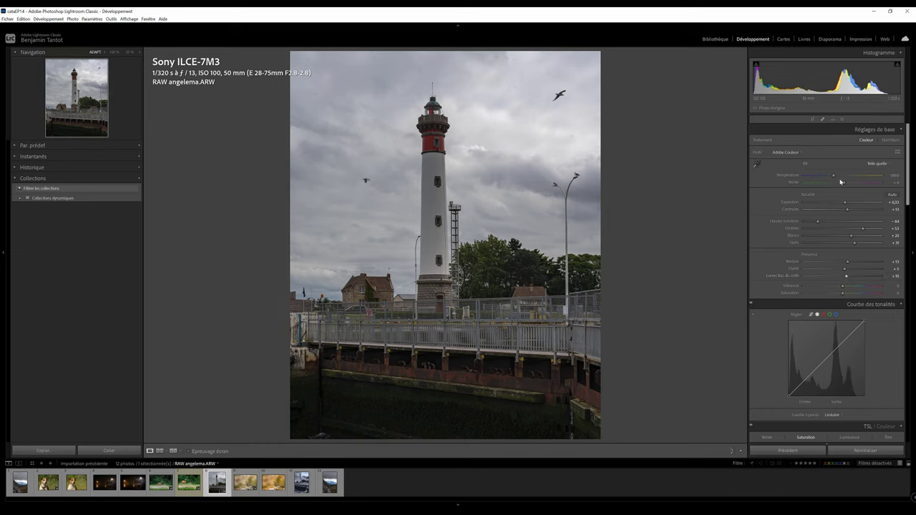
Warm the white balance slightly, compare with the original, and raise whites to about +48.
{"action": "left_click_drag", "start_coordinate": [833, 177], "coordinate": [845, 184]}
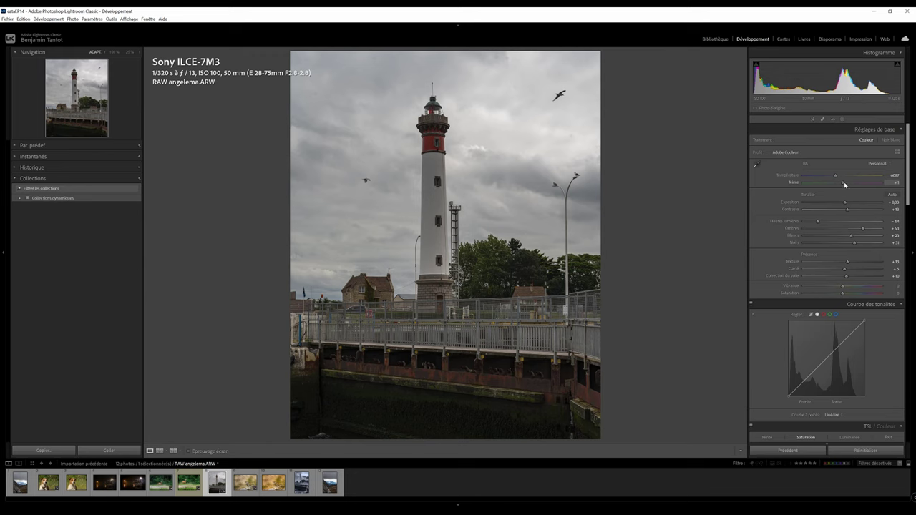
{"action": "key", "text": "backslash"}
{"action": "key", "text": "backslash"}
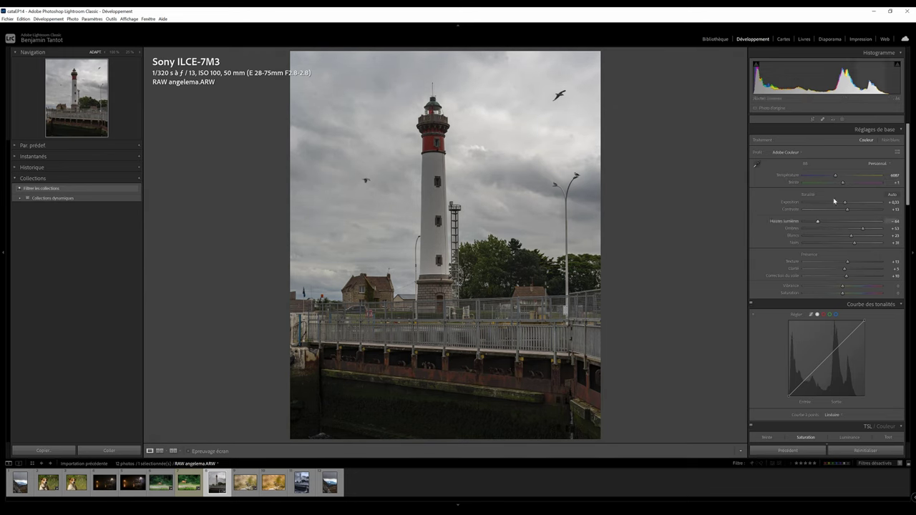
{"action": "mouse_move", "coordinate": [851, 237]}
{"action": "left_mouse_down"}
{"action": "mouse_move", "coordinate": [863, 240]}
{"action": "mouse_move", "coordinate": [819, 222]}
{"action": "left_mouse_up"}
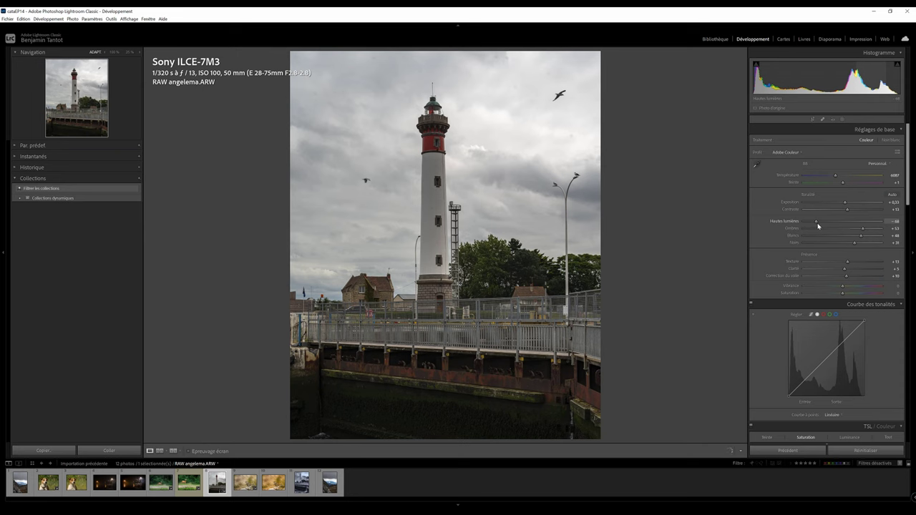
Zoom to 100% to inspect the sky, open and close the Adjustment Brush unused, then fit the photo.
{"action": "key", "text": "z"}
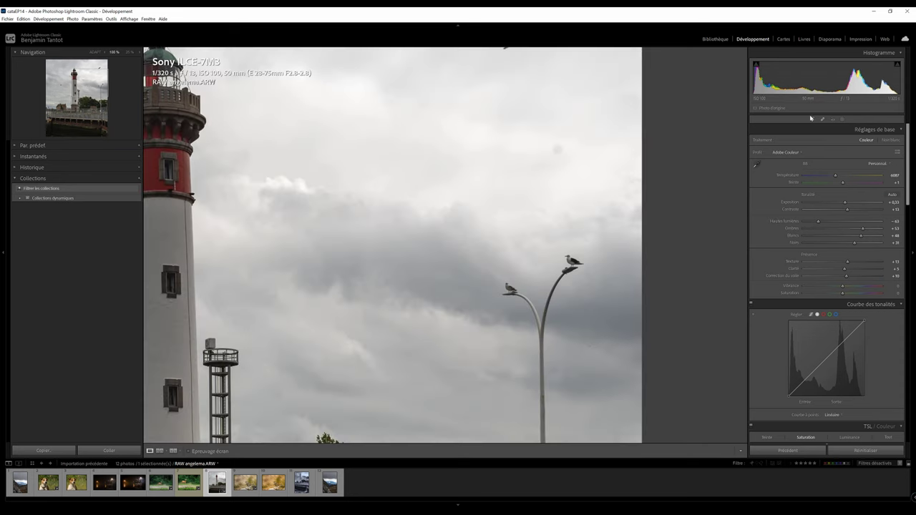
{"action": "left_click", "coordinate": [823, 119]}
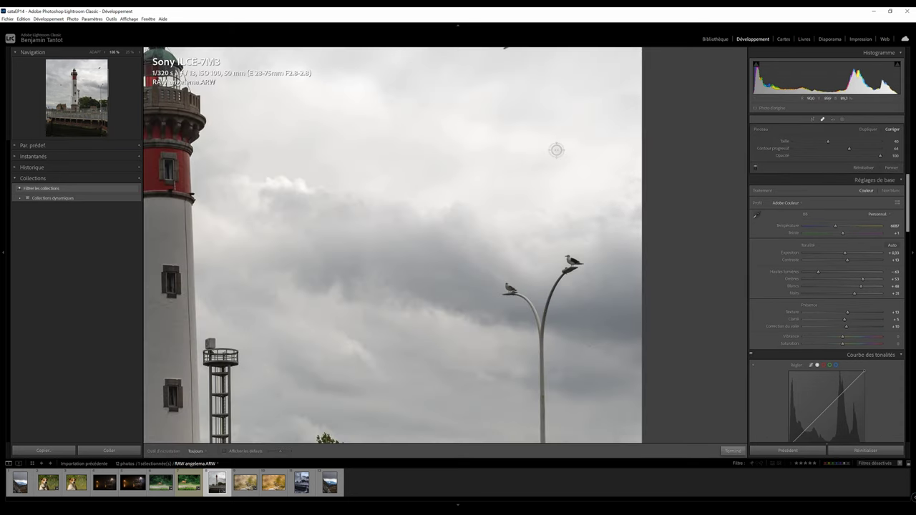
{"action": "scroll", "coordinate": [551, 145], "scroll_direction": "up", "scroll_amount": 3}
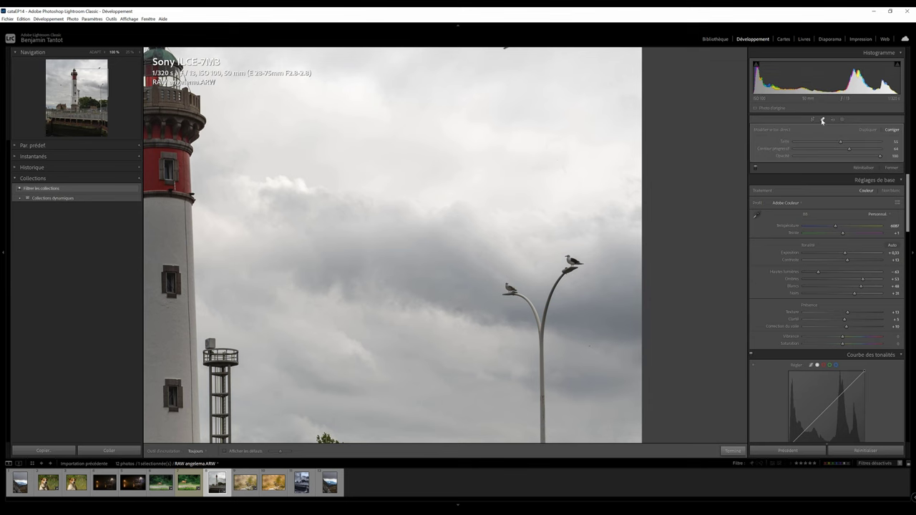
{"action": "left_click", "coordinate": [822, 118]}
{"action": "key", "text": "z"}
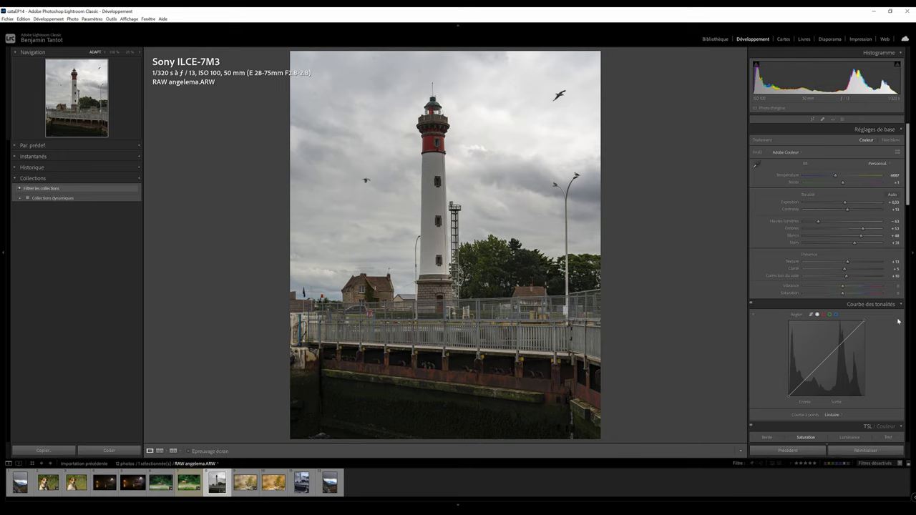
{"action": "scroll", "coordinate": [867, 380], "scroll_direction": "down", "scroll_amount": 3}
Boost saturation, trim vibrance slightly, and raise blacks, whites and contrast on the lighthouse photo.
{"action": "scroll", "coordinate": [862, 378], "scroll_direction": "up", "scroll_amount": 1}
{"action": "scroll", "coordinate": [861, 377], "scroll_direction": "up", "scroll_amount": 2}
{"action": "mouse_move", "coordinate": [842, 293]}
{"action": "left_mouse_down"}
{"action": "mouse_move", "coordinate": [864, 298]}
{"action": "mouse_move", "coordinate": [852, 299]}
{"action": "left_mouse_up"}
{"action": "left_click_drag", "start_coordinate": [854, 294], "coordinate": [850, 294]}
{"action": "mouse_move", "coordinate": [854, 242]}
{"action": "left_mouse_down"}
{"action": "mouse_move", "coordinate": [865, 230]}
{"action": "mouse_move", "coordinate": [847, 203]}
{"action": "left_mouse_up"}
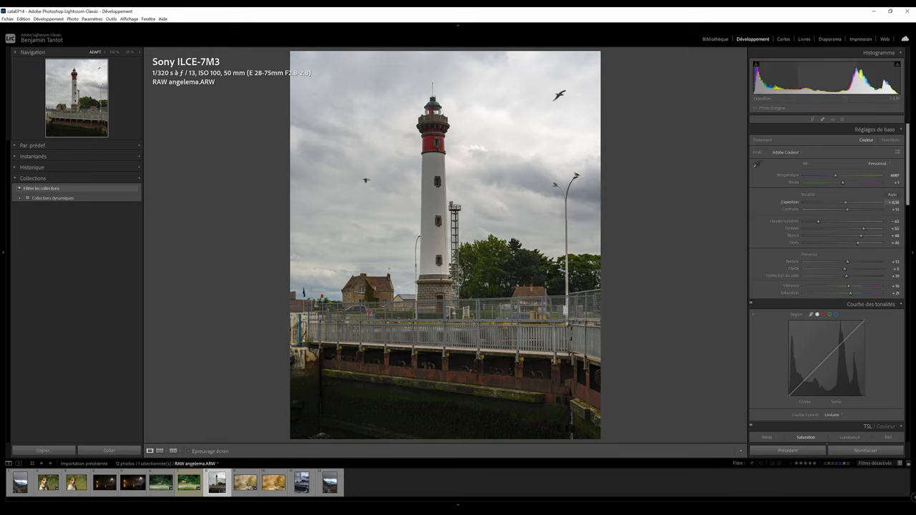
{"action": "left_click_drag", "start_coordinate": [861, 235], "coordinate": [864, 238]}
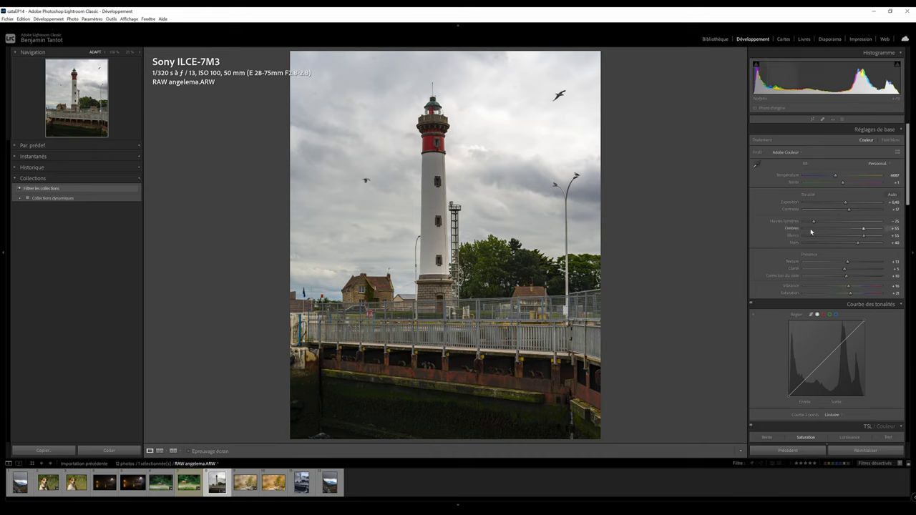
{"action": "left_click_drag", "start_coordinate": [852, 209], "coordinate": [862, 209]}
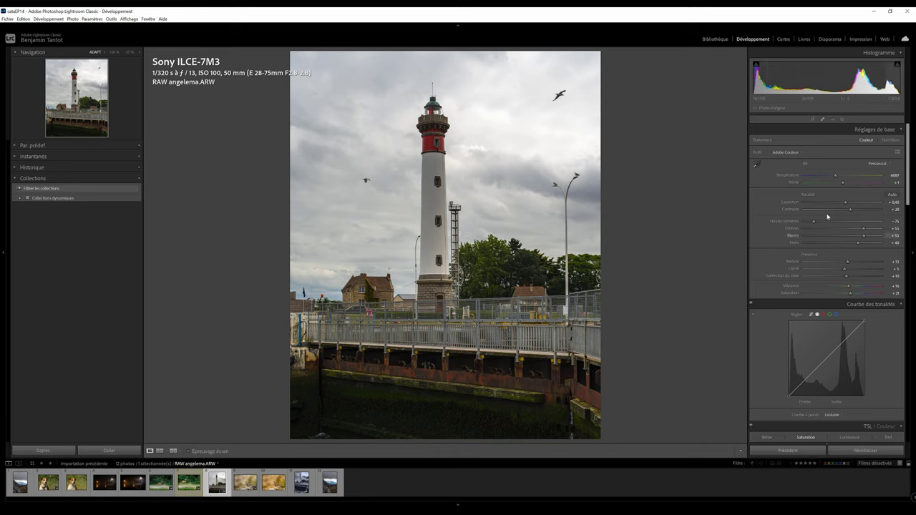
Set the Calibration blue primary saturation to +22.
{"action": "scroll", "coordinate": [838, 401], "scroll_direction": "down", "scroll_amount": 15}
{"action": "left_click_drag", "start_coordinate": [824, 440], "coordinate": [857, 443]}
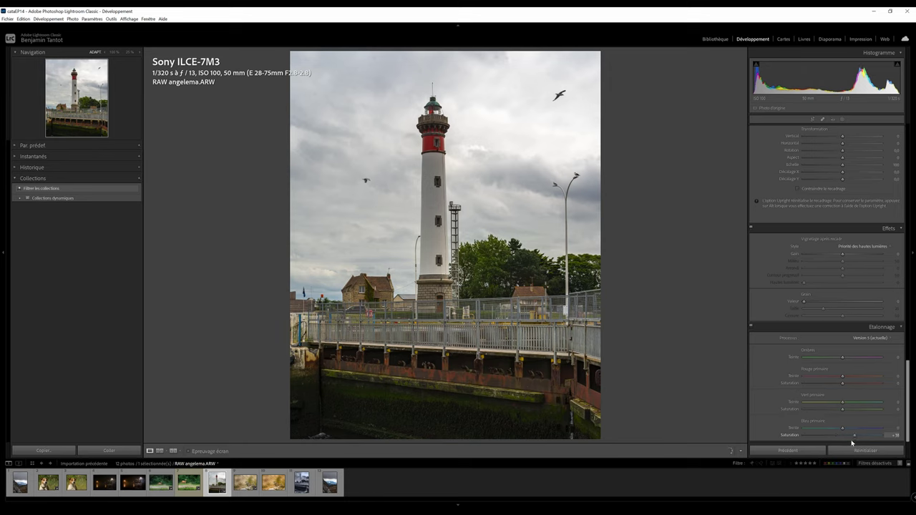
{"action": "mouse_move", "coordinate": [850, 441]}
{"action": "left_mouse_down"}
{"action": "mouse_move", "coordinate": [845, 430]}
{"action": "mouse_move", "coordinate": [826, 429]}
{"action": "mouse_move", "coordinate": [850, 430]}
{"action": "left_mouse_up"}
Lift the shadows to about +67, then show the unedited Before view.
{"action": "scroll", "coordinate": [793, 433], "scroll_direction": "up", "scroll_amount": 5}
{"action": "scroll", "coordinate": [869, 324], "scroll_direction": "up", "scroll_amount": 10}
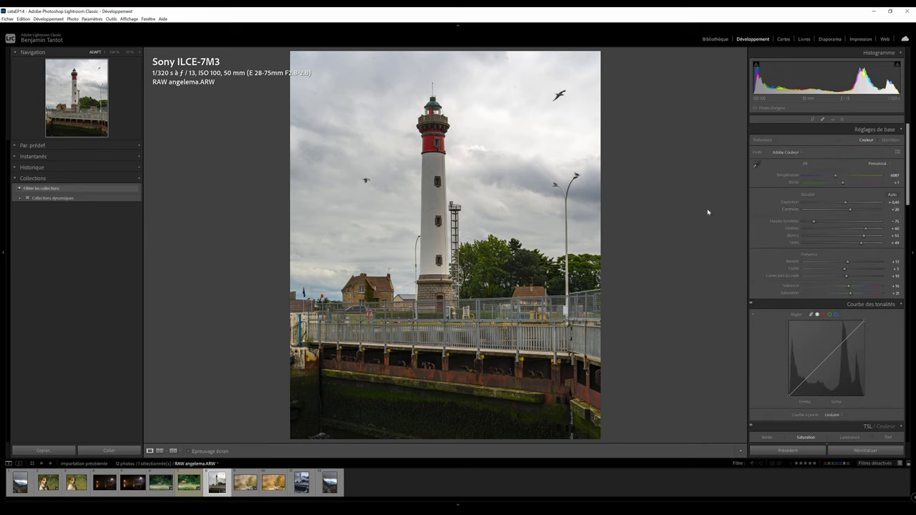
{"action": "left_click_drag", "start_coordinate": [865, 229], "coordinate": [863, 247]}
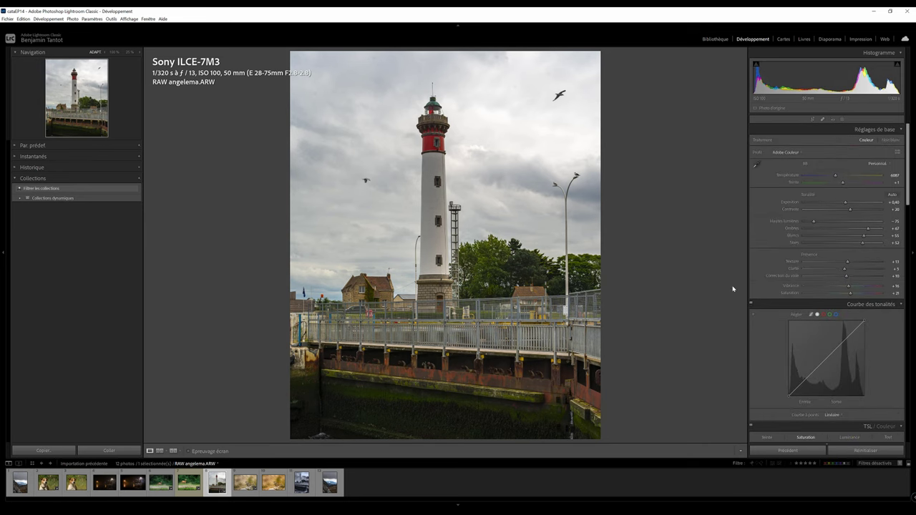
{"action": "key", "text": "backslash"}
{"action": "key", "text": "backslash"}
{"action": "key", "text": "backslash"}
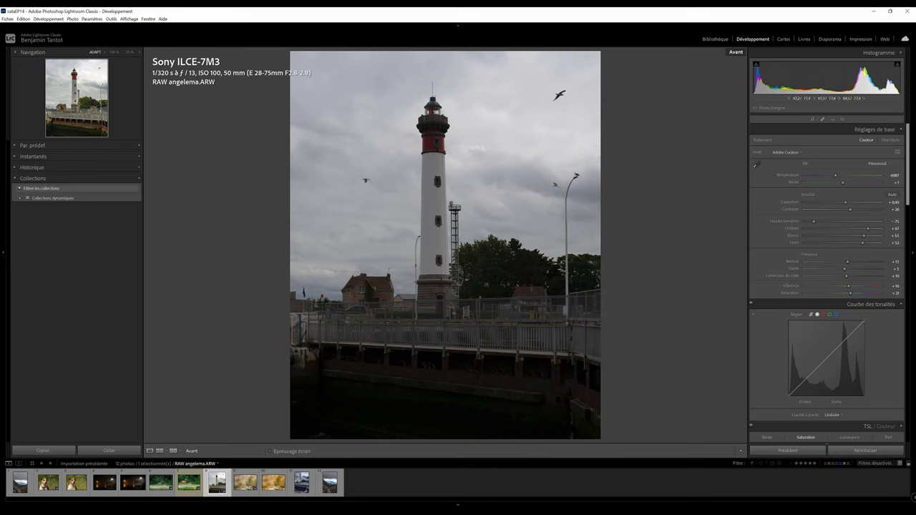
Check the uncropped framing, restore the 4 x 5 crop with undo, and compare Before/After side by side.
{"action": "key", "text": "backslash"}
{"action": "left_click", "coordinate": [813, 119]}
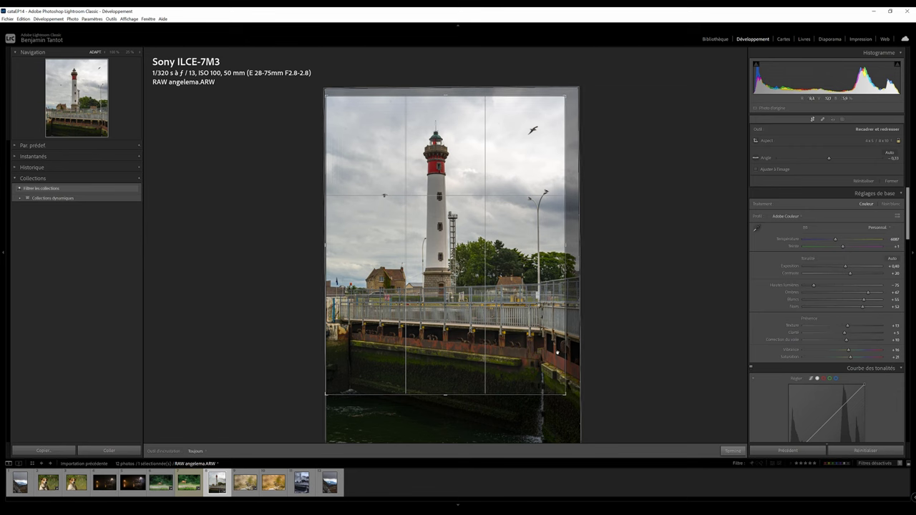
{"action": "left_click", "coordinate": [863, 181]}
{"action": "key", "text": "r"}
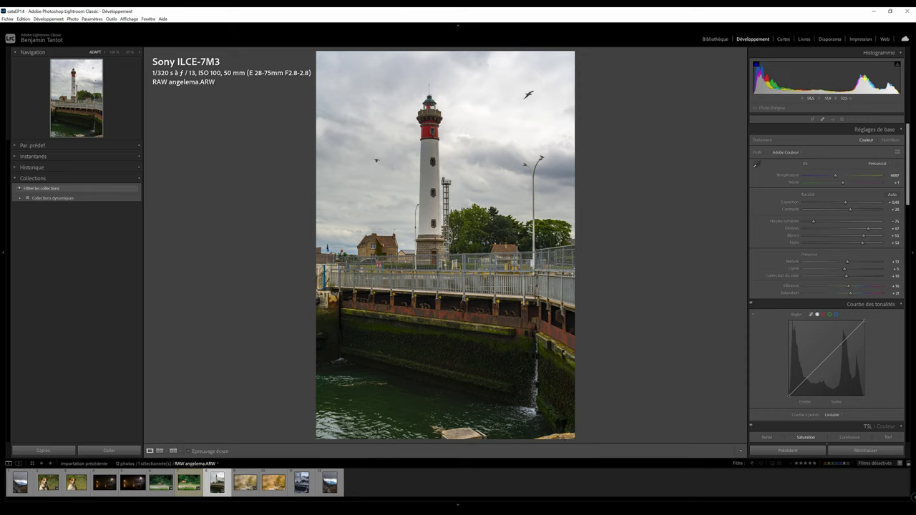
{"action": "key", "text": "ctrl+z"}
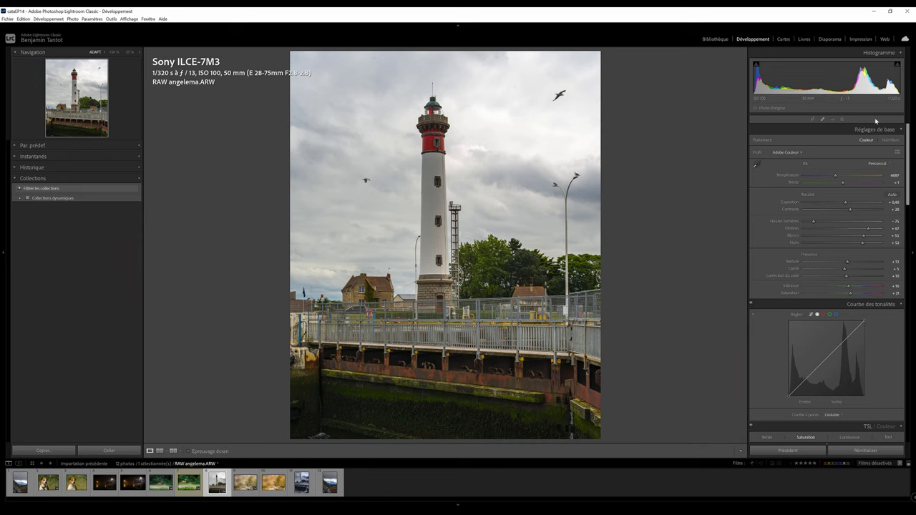
{"action": "key", "text": "Tab"}
{"action": "key", "text": "y"}
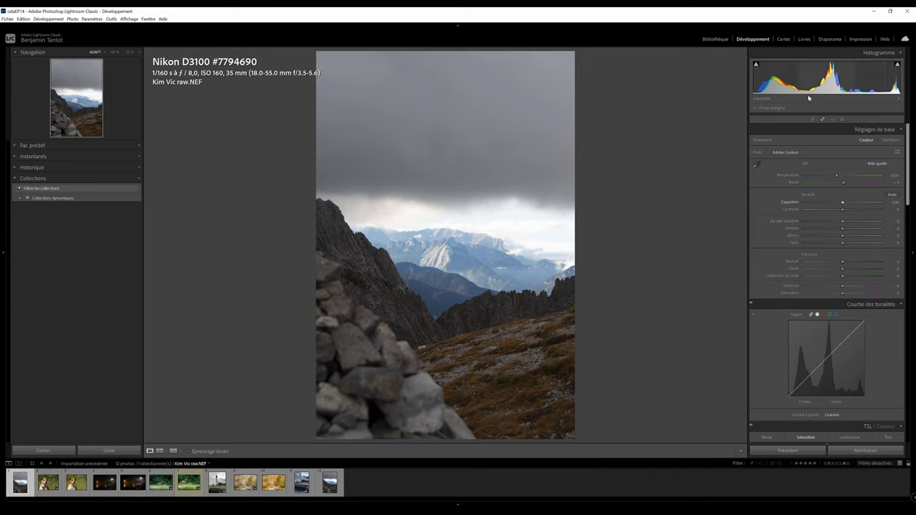
Enable the histogram's highlight clipping warning and inspect the mountain photo at 100%.
{"action": "left_click", "coordinate": [898, 63]}
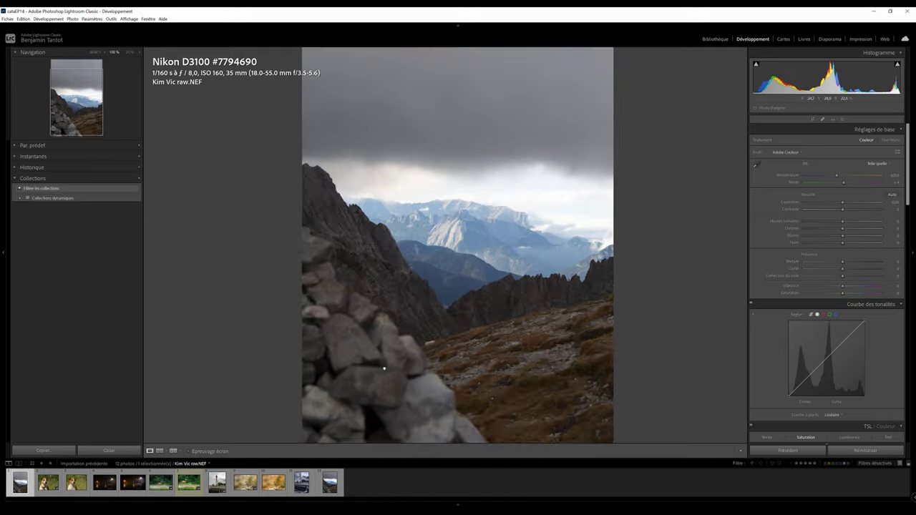
{"action": "left_click_drag", "start_coordinate": [370, 348], "coordinate": [465, 320]}
Zoom to 100% on the rock pile and return to the fitted full-photo view.
{"action": "left_click", "coordinate": [454, 312]}
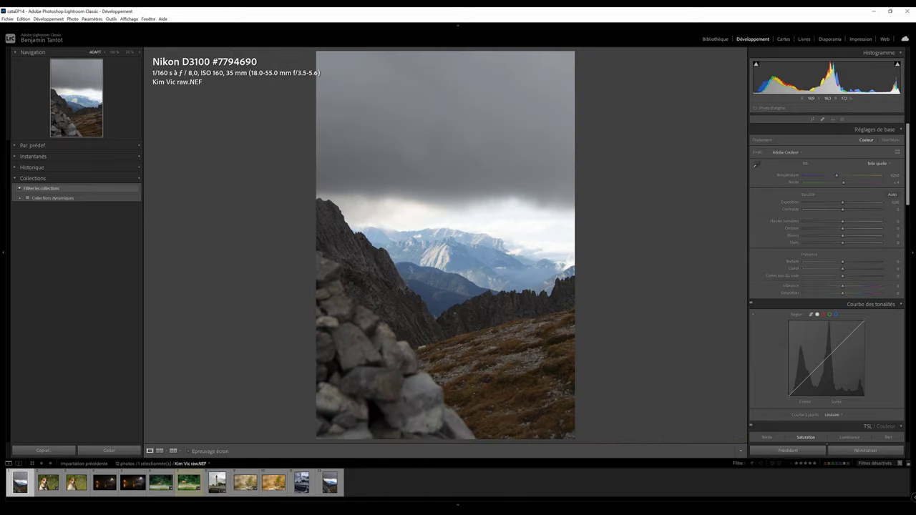
{"action": "left_click", "coordinate": [381, 371]}
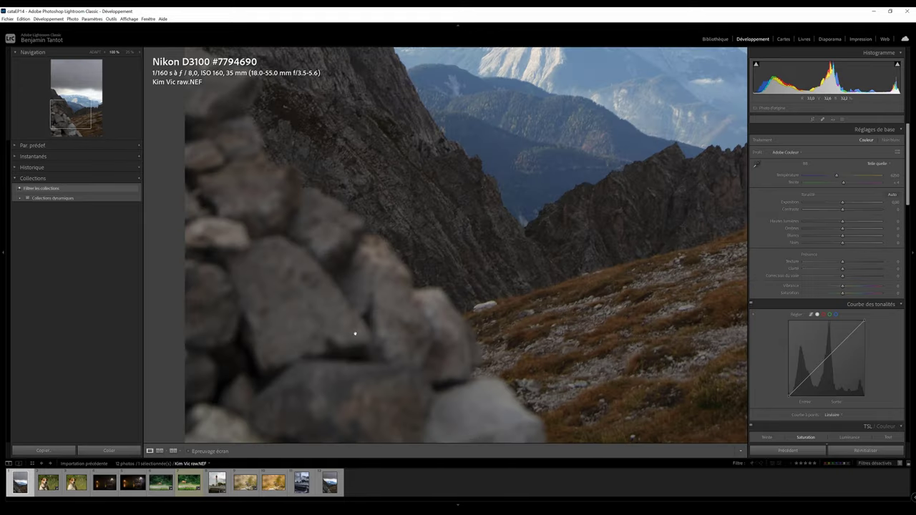
{"action": "left_click", "coordinate": [354, 333]}
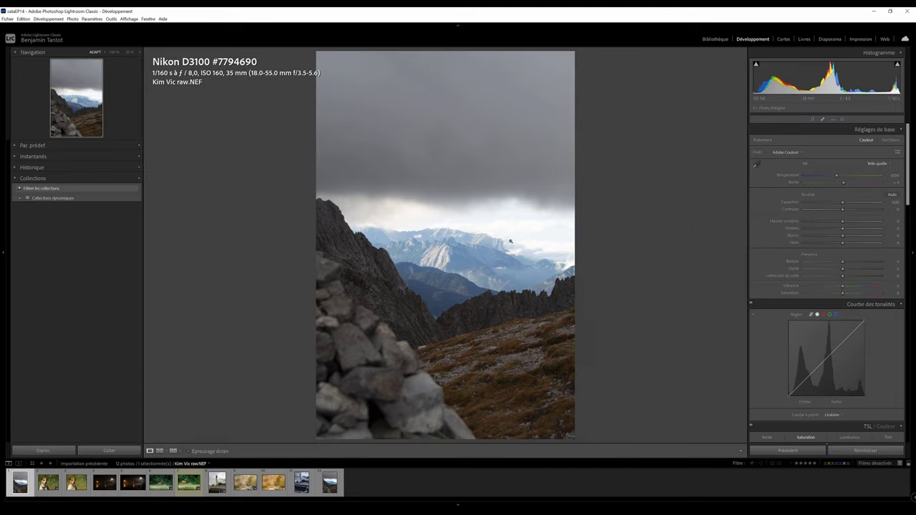
Set the mountain photo's crop aspect ratio to 4 x 5 / 8 x 10.
{"action": "left_click", "coordinate": [814, 120]}
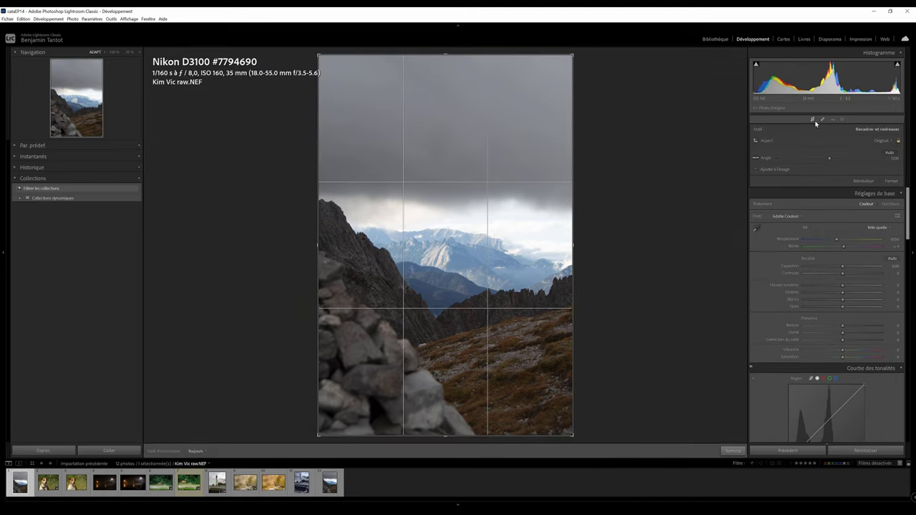
{"action": "left_click", "coordinate": [877, 141]}
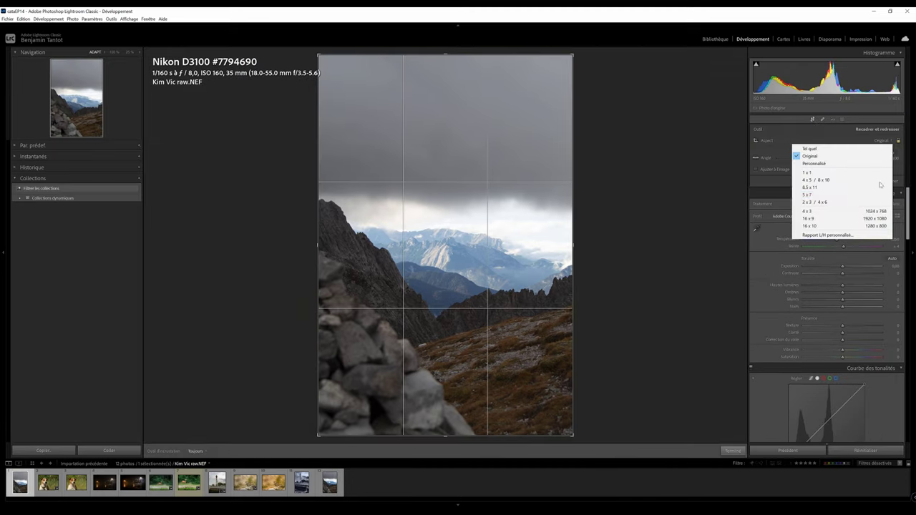
{"action": "left_click", "coordinate": [823, 178]}
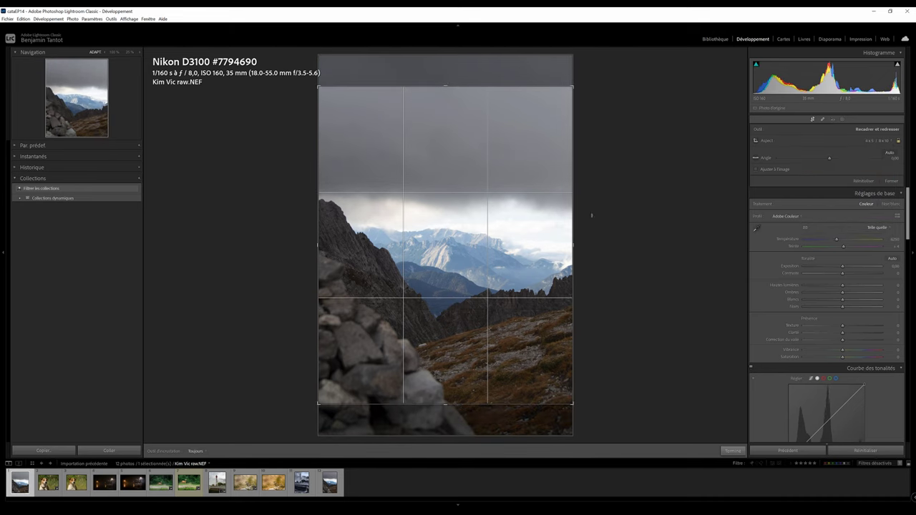
{"action": "left_click", "coordinate": [813, 119]}
{"action": "left_click", "coordinate": [813, 120]}
Reposition the photo inside the 4 x 5 frame so the peaks fit, and apply the crop.
{"action": "left_click_drag", "start_coordinate": [510, 243], "coordinate": [510, 255]}
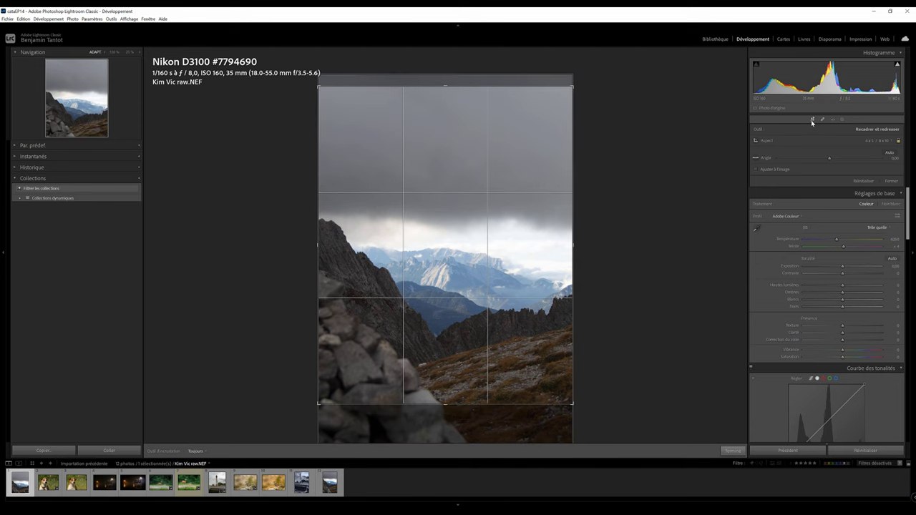
{"action": "left_click", "coordinate": [813, 120]}
{"action": "left_click", "coordinate": [812, 120]}
{"action": "left_click_drag", "start_coordinate": [439, 171], "coordinate": [439, 156]}
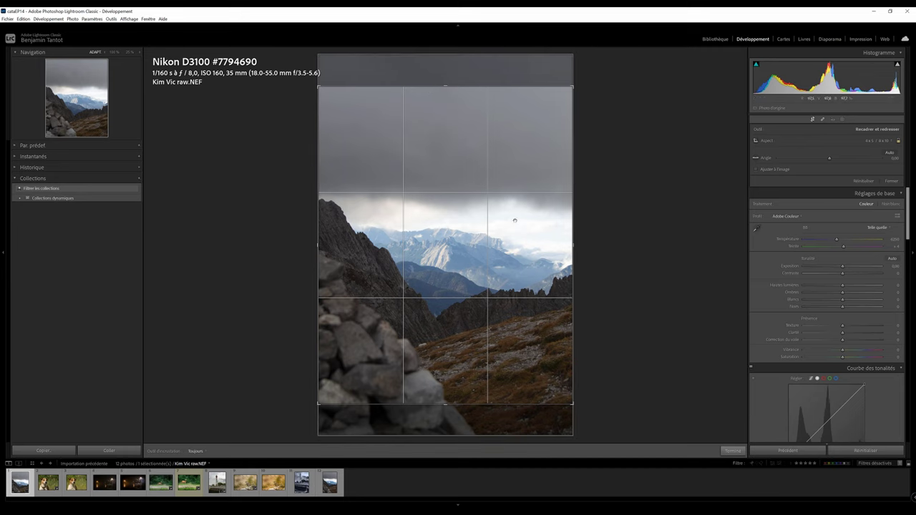
{"action": "left_click_drag", "start_coordinate": [513, 219], "coordinate": [513, 187]}
{"action": "left_click", "coordinate": [813, 119]}
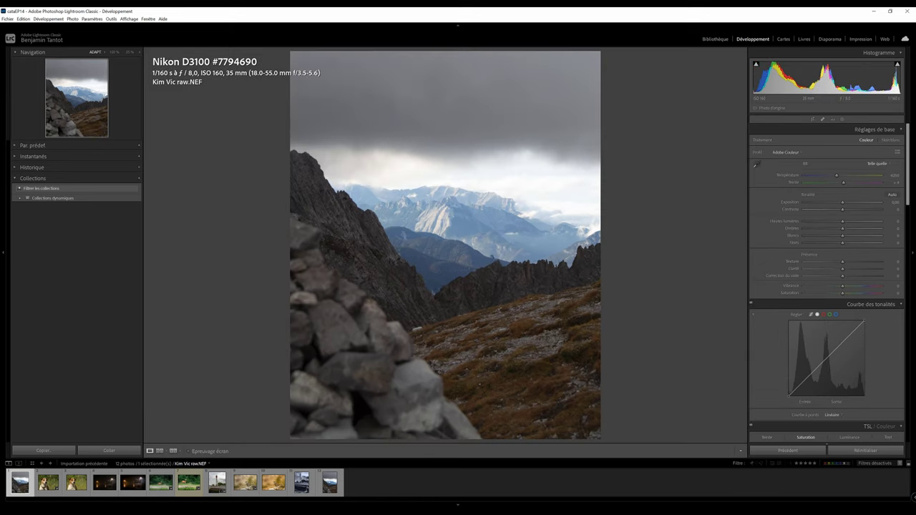
{"action": "left_click", "coordinate": [813, 119]}
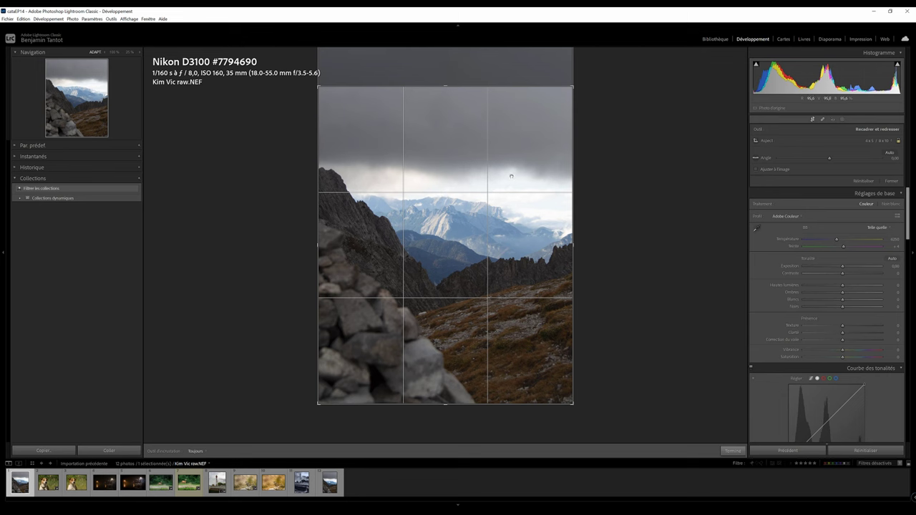
{"action": "left_click", "coordinate": [814, 121]}
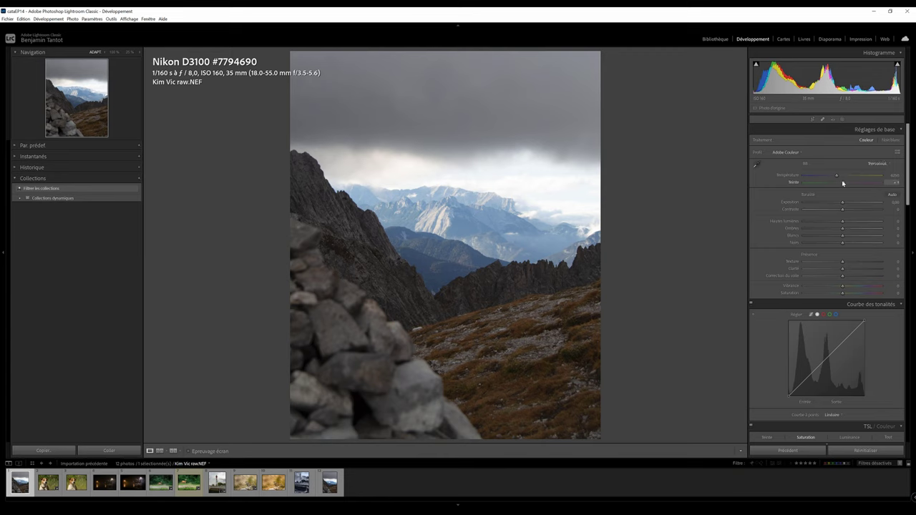
Cool the temperature slightly, set highlights to about -73, exposure +0.05, add contrast and dehaze +10.
{"action": "left_click_drag", "start_coordinate": [838, 176], "coordinate": [836, 178]}
{"action": "left_click_drag", "start_coordinate": [844, 226], "coordinate": [816, 226]}
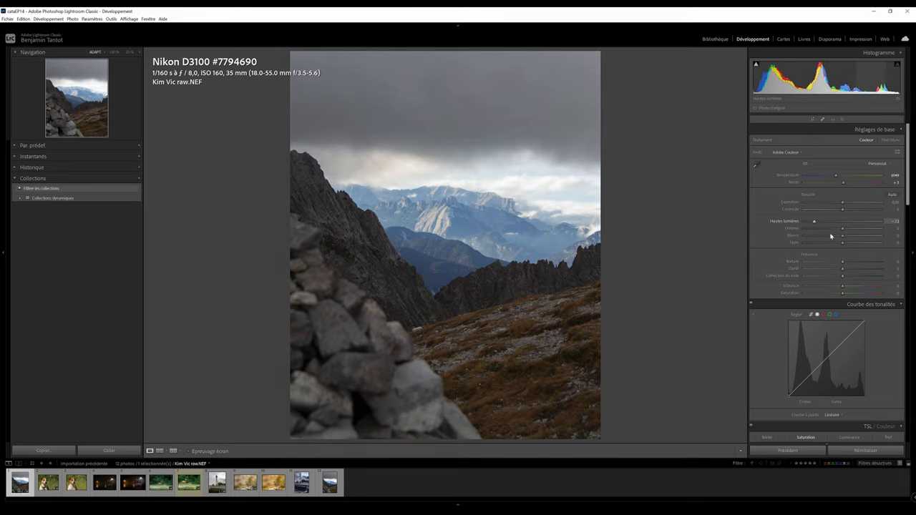
{"action": "left_click_drag", "start_coordinate": [842, 204], "coordinate": [843, 204]}
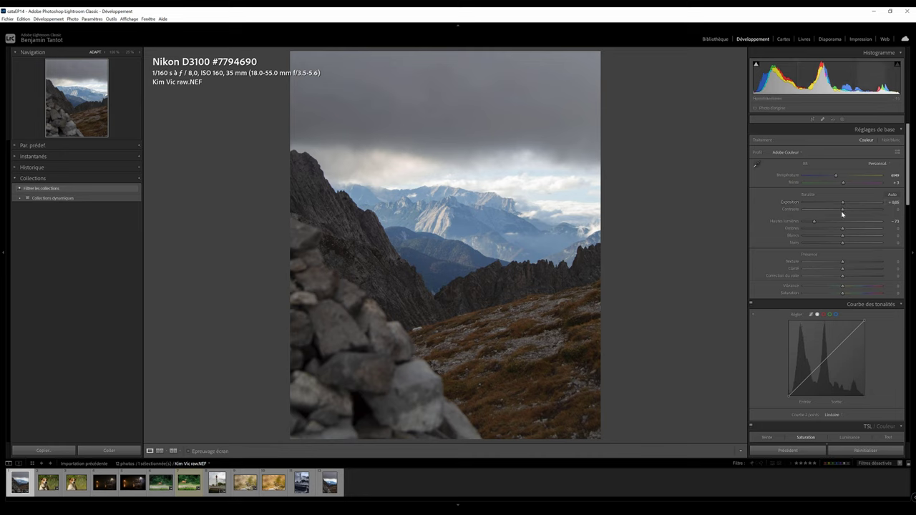
{"action": "mouse_move", "coordinate": [843, 209]}
{"action": "left_mouse_down"}
{"action": "mouse_move", "coordinate": [852, 212]}
{"action": "mouse_move", "coordinate": [850, 244]}
{"action": "mouse_move", "coordinate": [862, 232]}
{"action": "mouse_move", "coordinate": [847, 240]}
{"action": "left_mouse_up"}
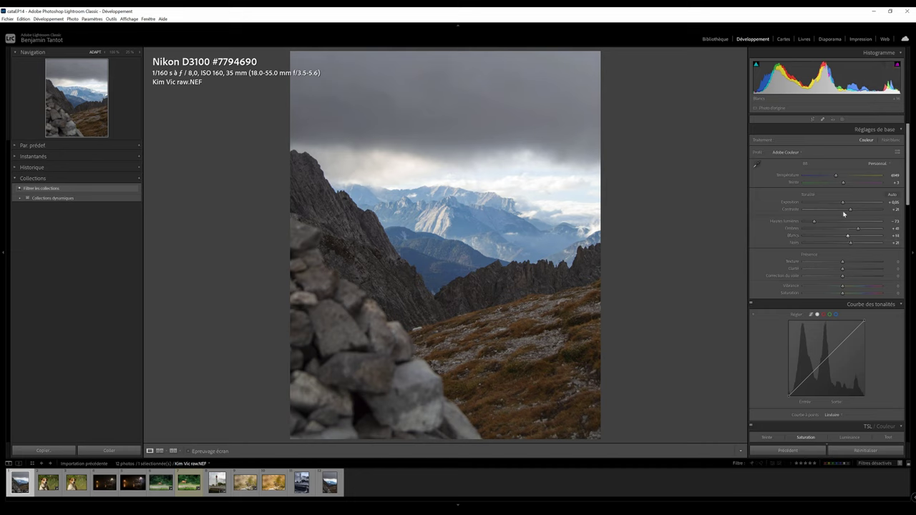
{"action": "left_click_drag", "start_coordinate": [851, 208], "coordinate": [854, 209]}
{"action": "mouse_move", "coordinate": [842, 276]}
{"action": "left_mouse_down"}
{"action": "mouse_move", "coordinate": [853, 270]}
{"action": "mouse_move", "coordinate": [837, 270]}
{"action": "mouse_move", "coordinate": [845, 270]}
{"action": "left_mouse_up"}
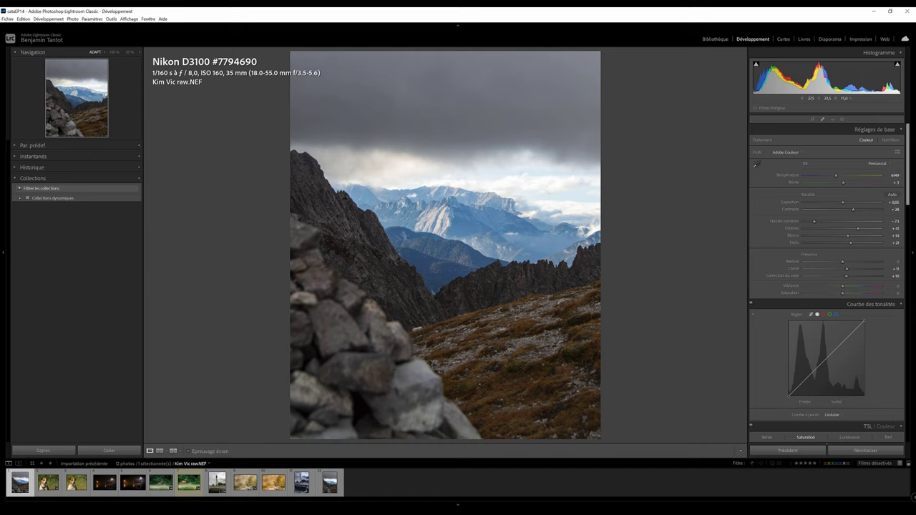
Add a touch of texture, raise blacks to +26, lower highlights to about -80, and reset vibrance to 0.
{"action": "left_click_drag", "start_coordinate": [848, 262], "coordinate": [846, 265]}
{"action": "mouse_move", "coordinate": [851, 243]}
{"action": "left_mouse_down"}
{"action": "mouse_move", "coordinate": [859, 247]}
{"action": "mouse_move", "coordinate": [865, 234]}
{"action": "mouse_move", "coordinate": [854, 211]}
{"action": "left_mouse_up"}
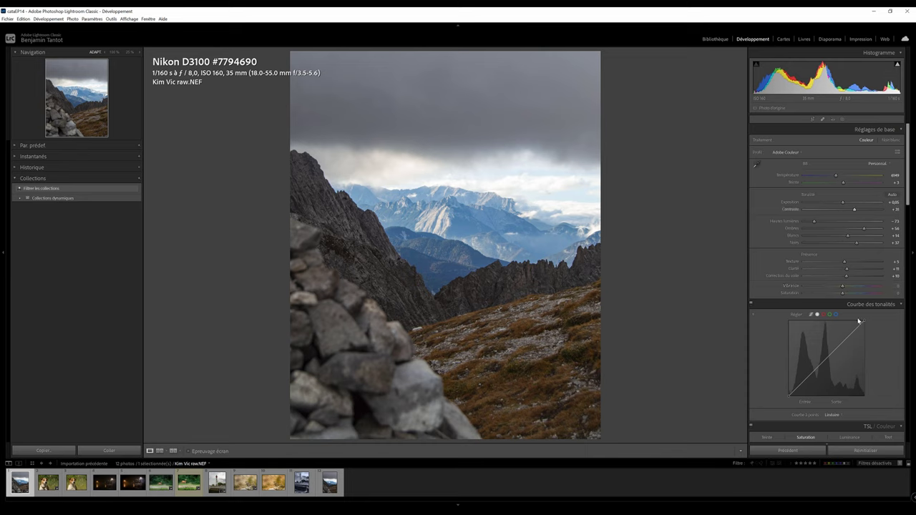
{"action": "left_click_drag", "start_coordinate": [815, 223], "coordinate": [812, 227]}
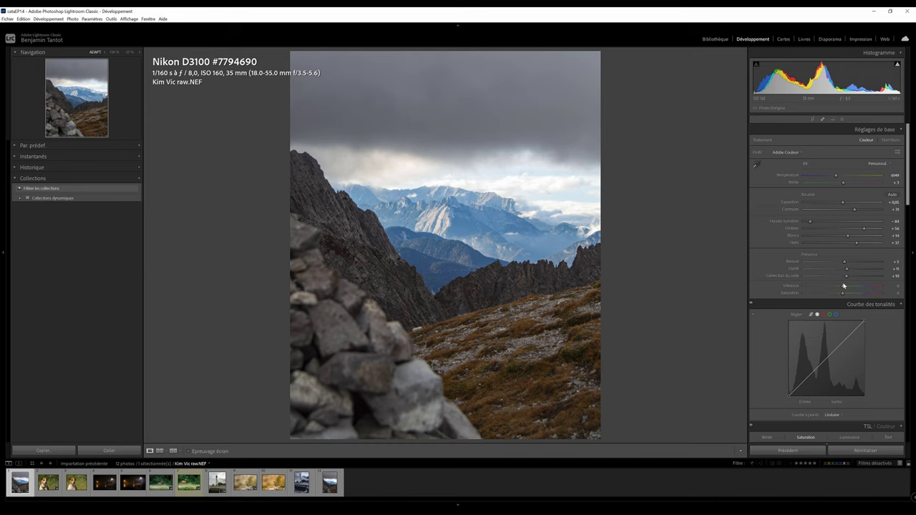
{"action": "left_click_drag", "start_coordinate": [845, 290], "coordinate": [878, 286]}
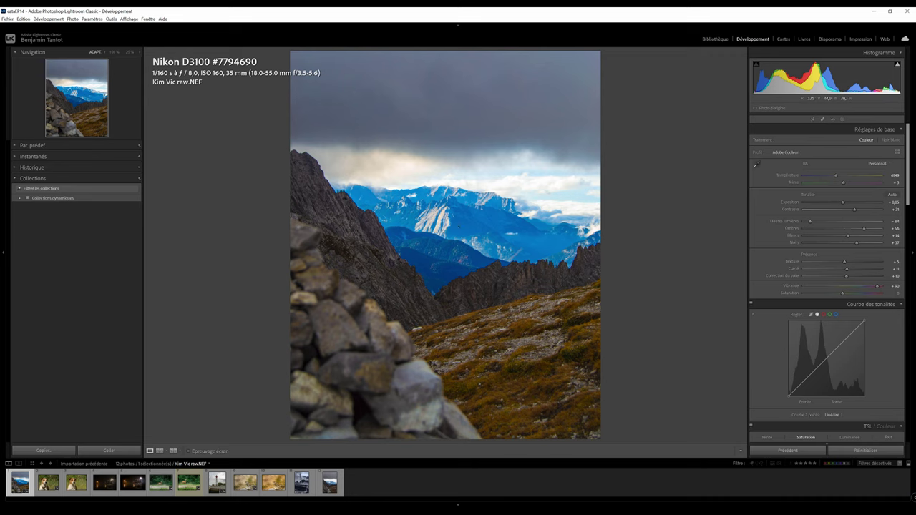
{"action": "double_click", "coordinate": [791, 285]}
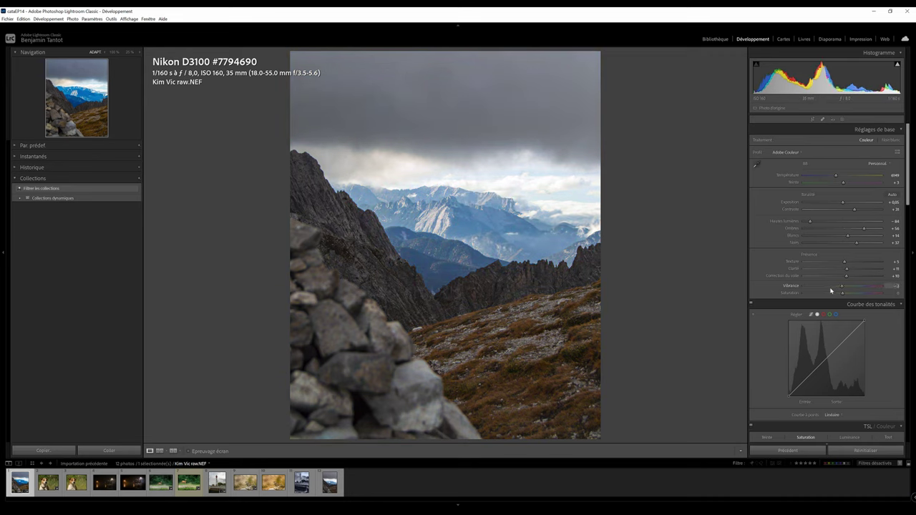
In Calibration set blue primary saturation +45, green primary saturation +13, reset hues, and shift red hue.
{"action": "scroll", "coordinate": [859, 330], "scroll_direction": "down", "scroll_amount": 5}
{"action": "scroll", "coordinate": [875, 362], "scroll_direction": "down", "scroll_amount": 10}
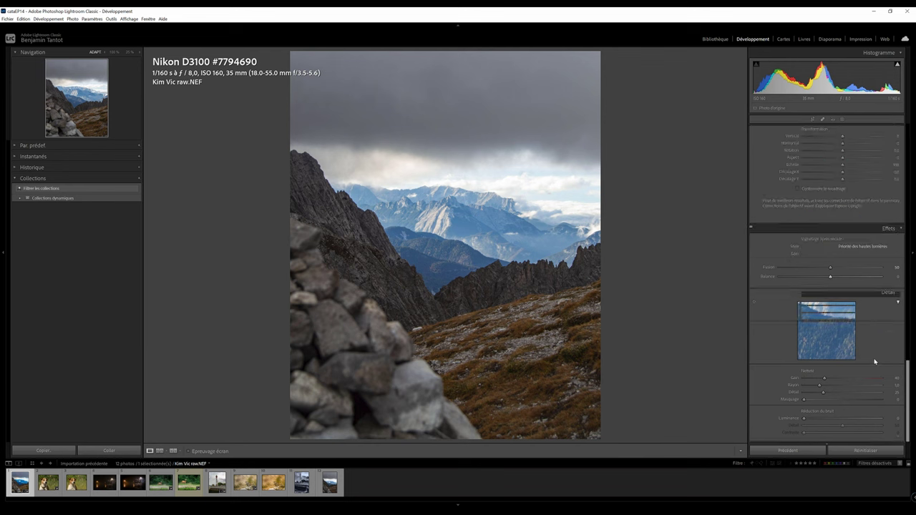
{"action": "mouse_move", "coordinate": [839, 435]}
{"action": "left_mouse_down"}
{"action": "mouse_move", "coordinate": [739, 436]}
{"action": "mouse_move", "coordinate": [882, 437]}
{"action": "left_mouse_up"}
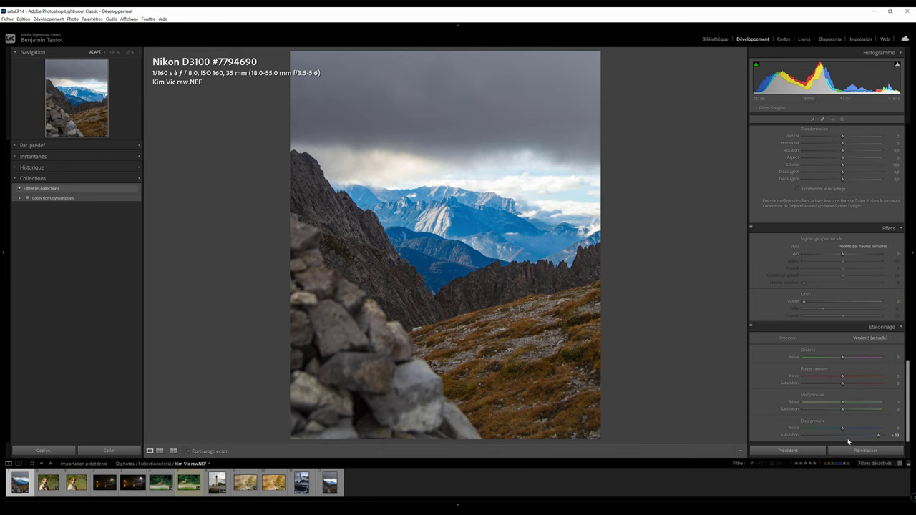
{"action": "left_click", "coordinate": [813, 435]}
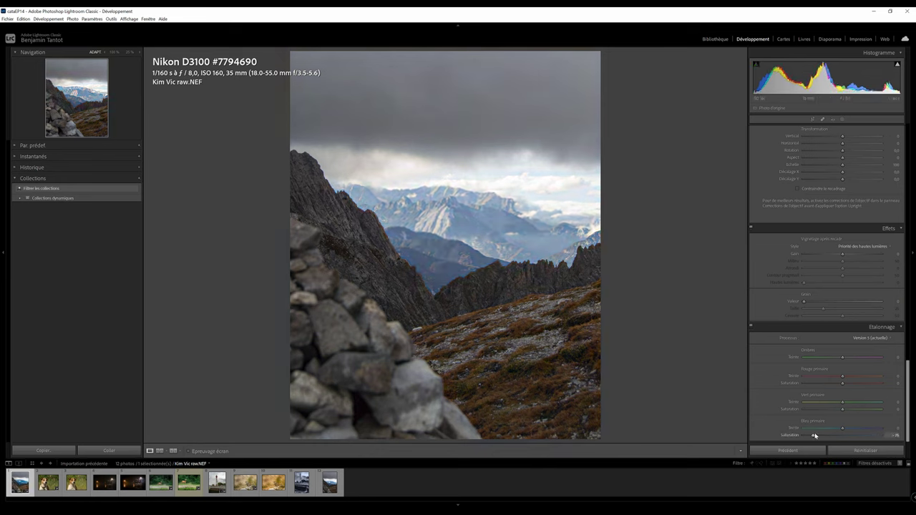
{"action": "left_click", "coordinate": [860, 435]}
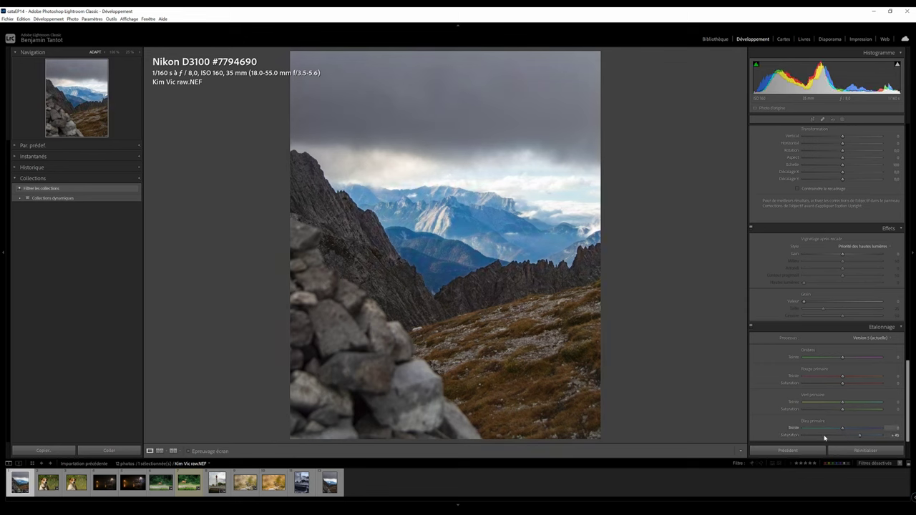
{"action": "left_click", "coordinate": [852, 411]}
{"action": "mouse_move", "coordinate": [844, 409]}
{"action": "left_mouse_down"}
{"action": "mouse_move", "coordinate": [857, 403]}
{"action": "mouse_move", "coordinate": [832, 430]}
{"action": "mouse_move", "coordinate": [848, 430]}
{"action": "left_mouse_up"}
{"action": "double_click", "coordinate": [793, 404]}
{"action": "double_click", "coordinate": [797, 430]}
{"action": "left_click_drag", "start_coordinate": [843, 376], "coordinate": [841, 384]}
Lower the Blue saturation in the HSL panel.
{"action": "scroll", "coordinate": [859, 344], "scroll_direction": "up", "scroll_amount": 3}
{"action": "scroll", "coordinate": [866, 350], "scroll_direction": "up", "scroll_amount": 3}
{"action": "scroll", "coordinate": [869, 352], "scroll_direction": "up", "scroll_amount": 3}
{"action": "scroll", "coordinate": [869, 352], "scroll_direction": "up", "scroll_amount": 3}
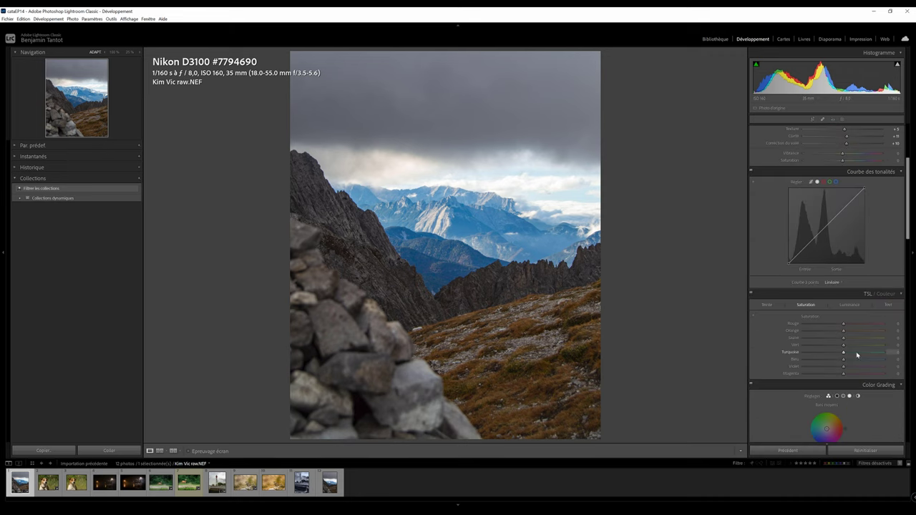
{"action": "mouse_move", "coordinate": [844, 358]}
{"action": "left_mouse_down"}
{"action": "mouse_move", "coordinate": [823, 361]}
{"action": "mouse_move", "coordinate": [838, 374]}
{"action": "left_mouse_up"}
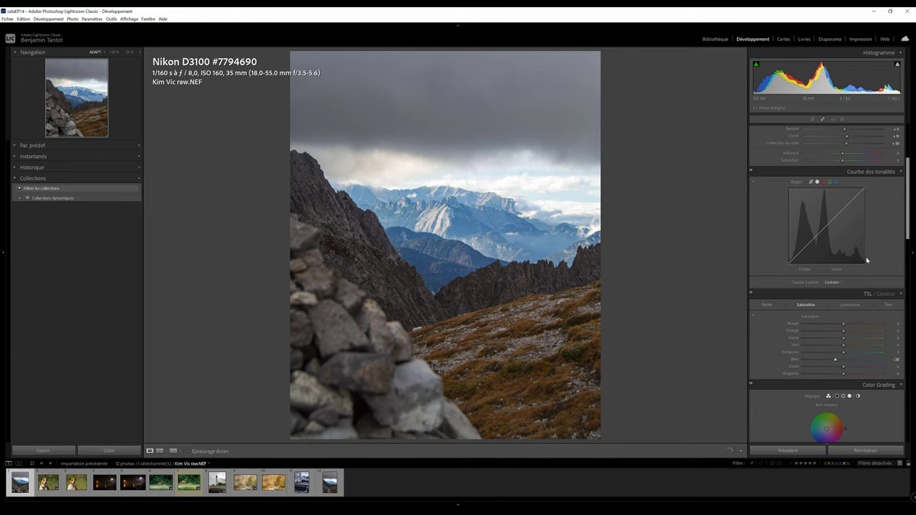
Raise saturation in Basic, undo the last Whites change, and bring up the new mask options.
{"action": "scroll", "coordinate": [865, 260], "scroll_direction": "up", "scroll_amount": 3}
{"action": "left_click_drag", "start_coordinate": [843, 286], "coordinate": [849, 294]}
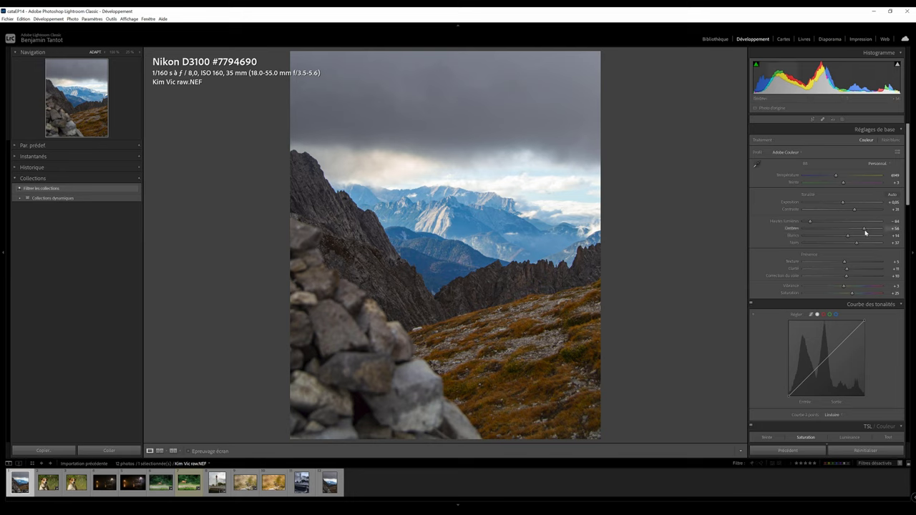
{"action": "key", "text": "ctrl+z"}
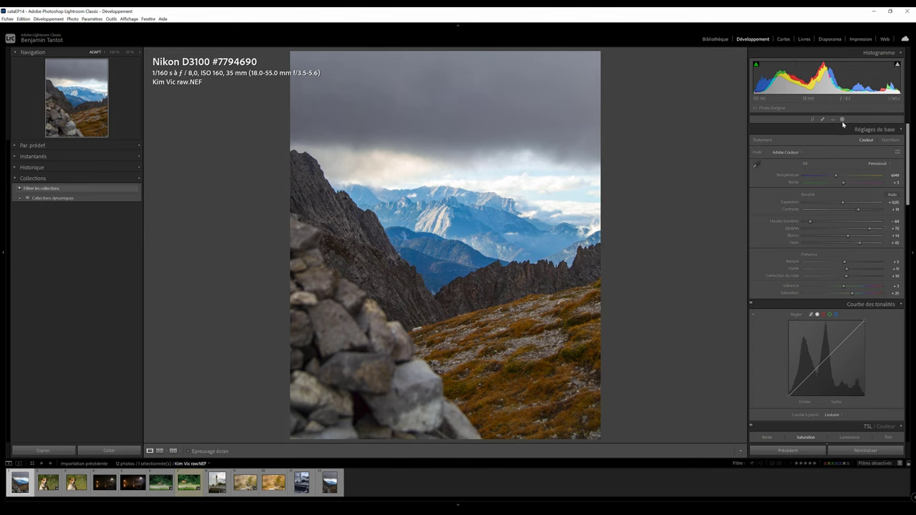
{"action": "key", "text": "shift+w"}
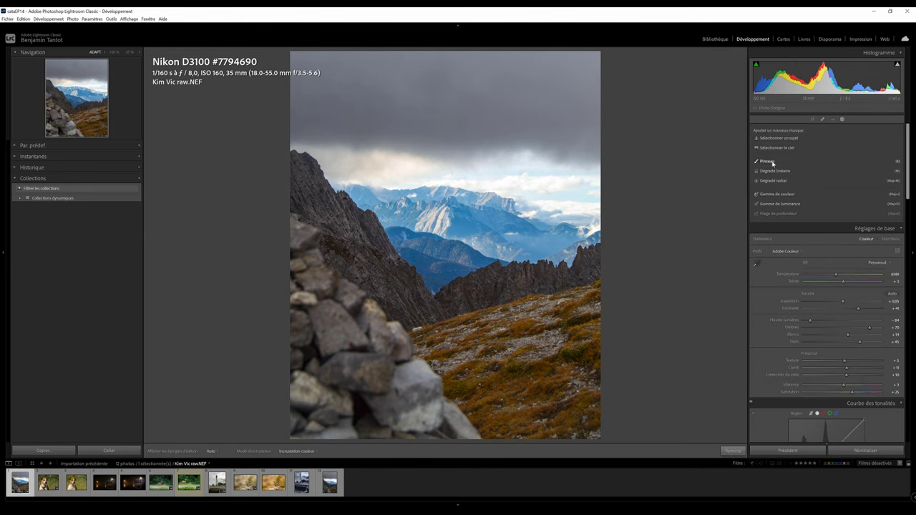
Paint a brush mask over the mountains, rocks and grass and raise its whites to +52.
{"action": "left_click", "coordinate": [767, 161]}
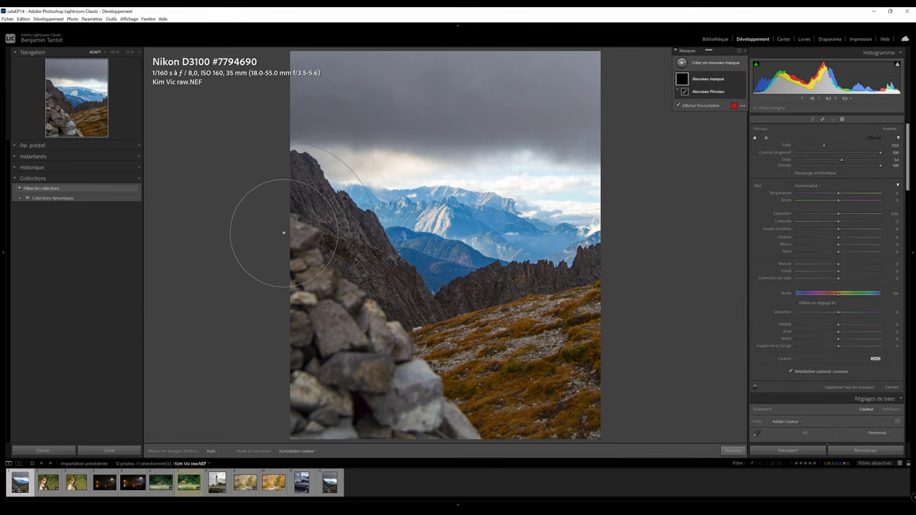
{"action": "scroll", "coordinate": [309, 200], "scroll_direction": "up", "scroll_amount": 3}
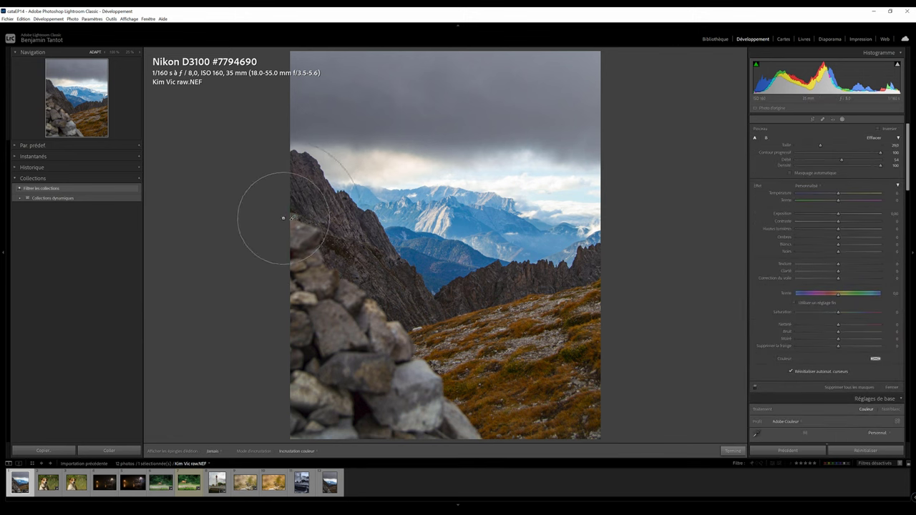
{"action": "left_click_drag", "start_coordinate": [266, 214], "coordinate": [617, 290]}
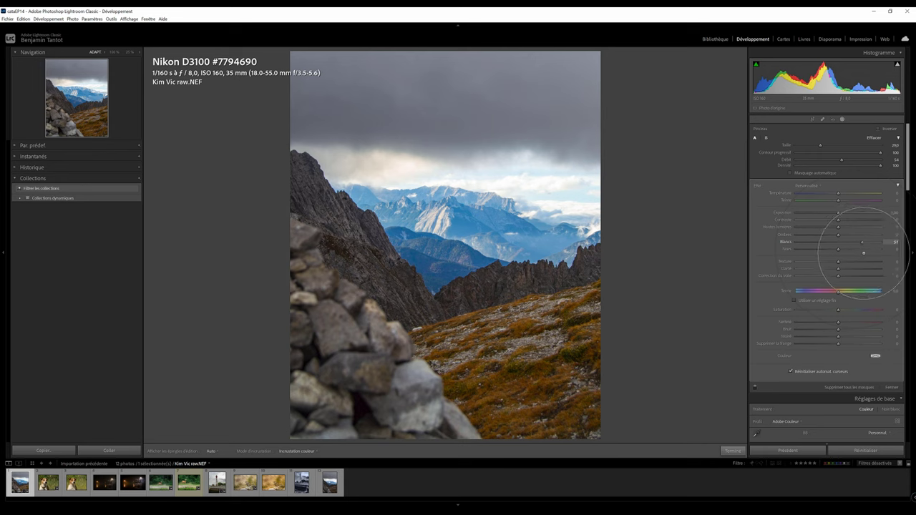
{"action": "left_click_drag", "start_coordinate": [857, 252], "coordinate": [862, 252]}
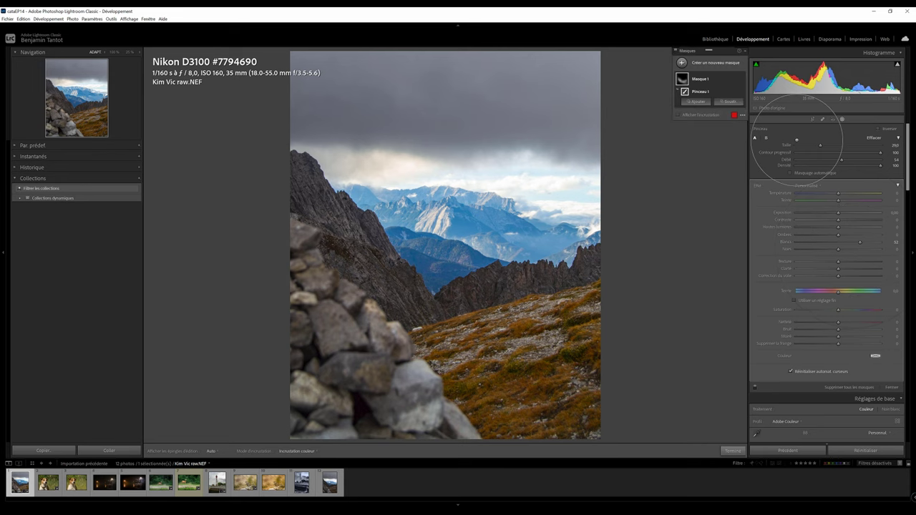
{"action": "left_click", "coordinate": [836, 120]}
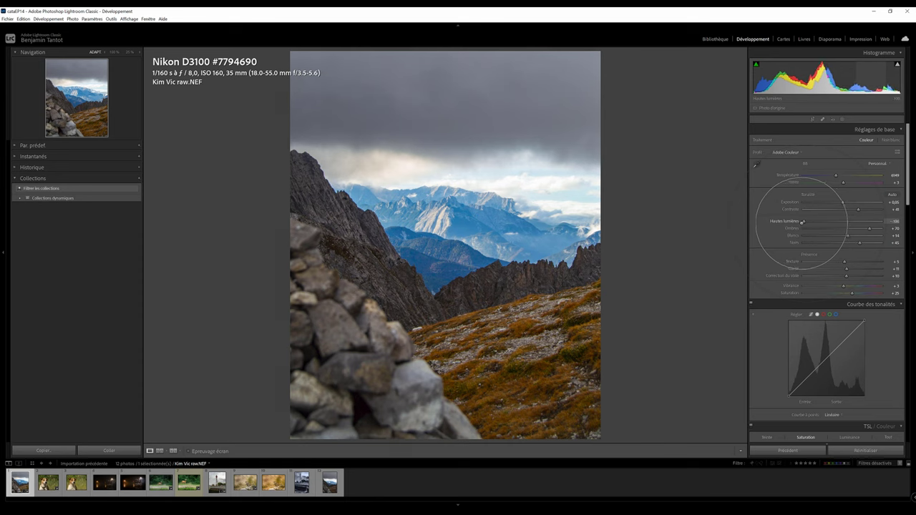
{"action": "left_click", "coordinate": [842, 119]}
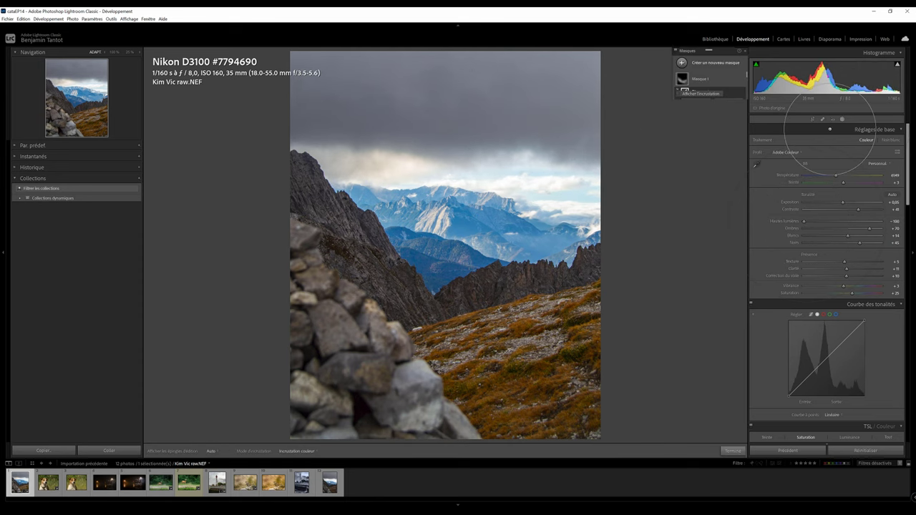
Draw a large radial gradient over the sky and peaks, tilted into an ellipse.
{"action": "left_click", "coordinate": [682, 62]}
{"action": "left_click", "coordinate": [721, 119]}
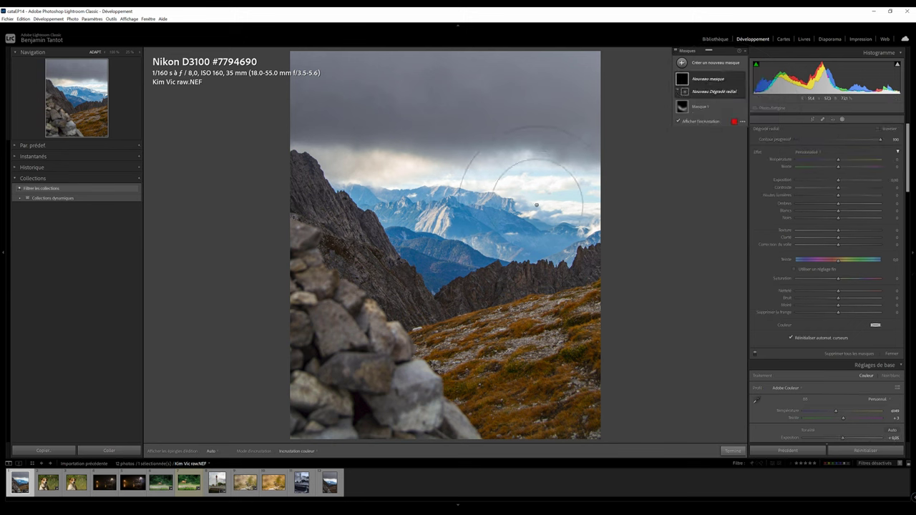
{"action": "left_click_drag", "start_coordinate": [537, 206], "coordinate": [787, 344]}
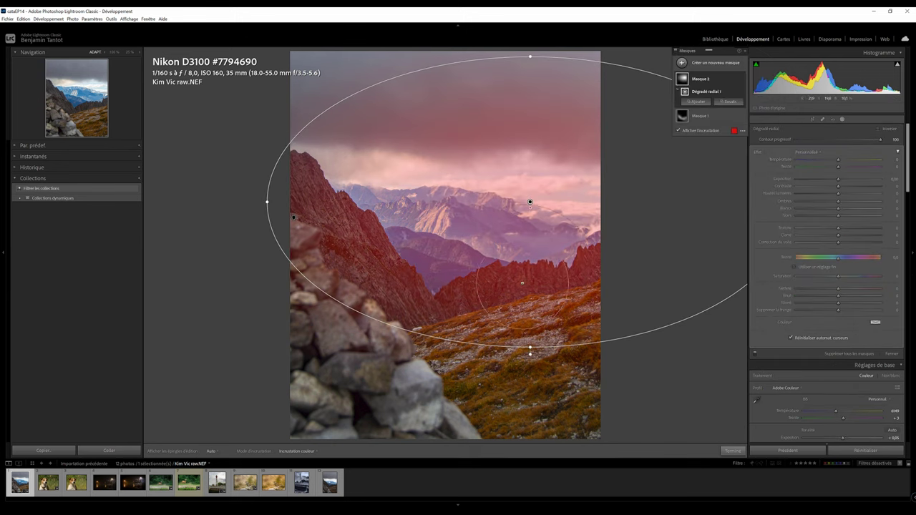
{"action": "mouse_move", "coordinate": [472, 355]}
{"action": "left_mouse_down"}
{"action": "mouse_move", "coordinate": [560, 288]}
{"action": "mouse_move", "coordinate": [519, 287]}
{"action": "left_mouse_up"}
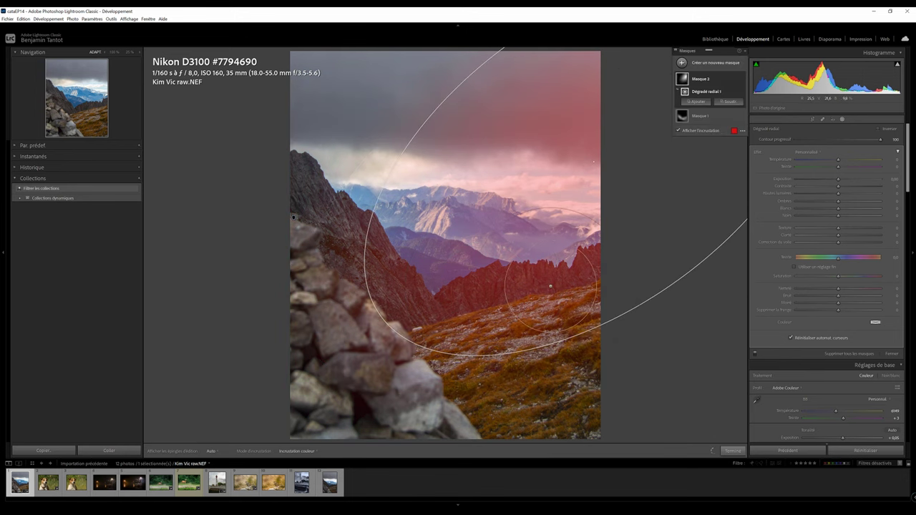
{"action": "mouse_move", "coordinate": [381, 315]}
{"action": "left_mouse_down"}
{"action": "mouse_move", "coordinate": [573, 345]}
{"action": "mouse_move", "coordinate": [453, 220]}
{"action": "left_mouse_up"}
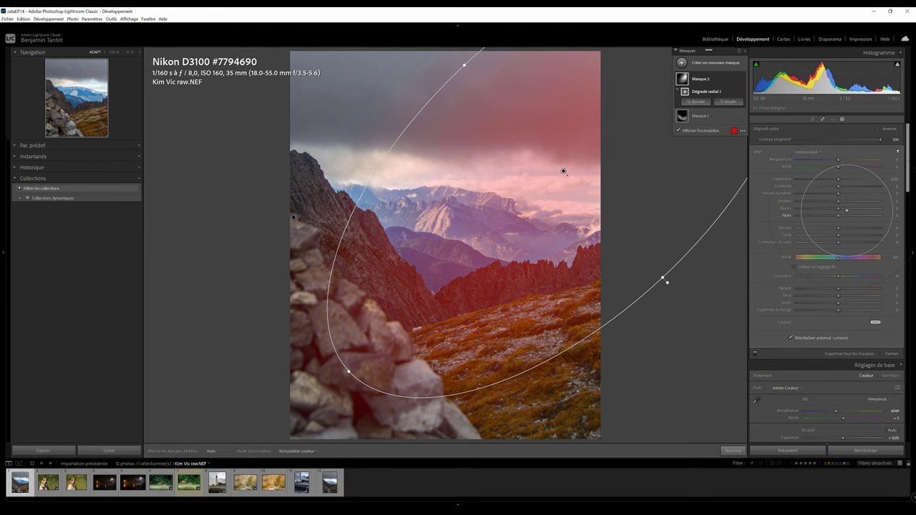
Give the radial mask negative dehaze, +0.34 exposure and a warmer temperature, widening it rightward.
{"action": "key", "text": "o"}
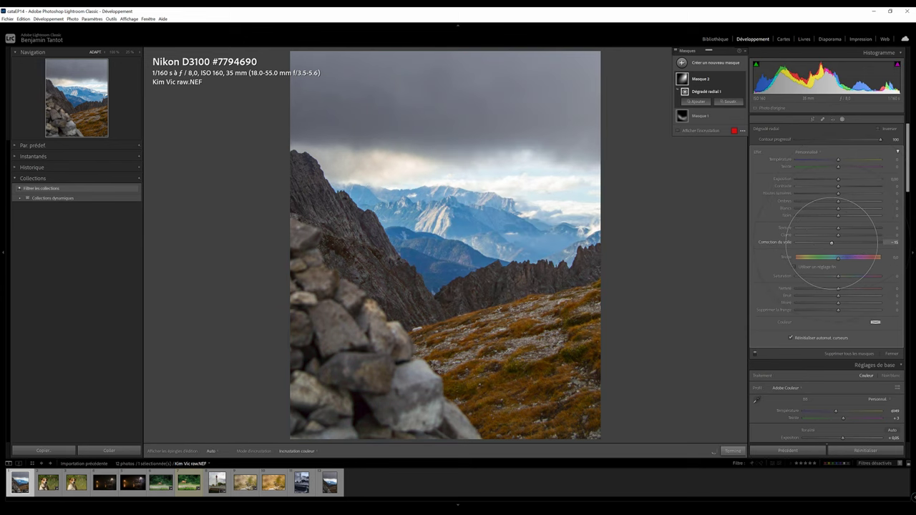
{"action": "left_click_drag", "start_coordinate": [839, 243], "coordinate": [831, 243]}
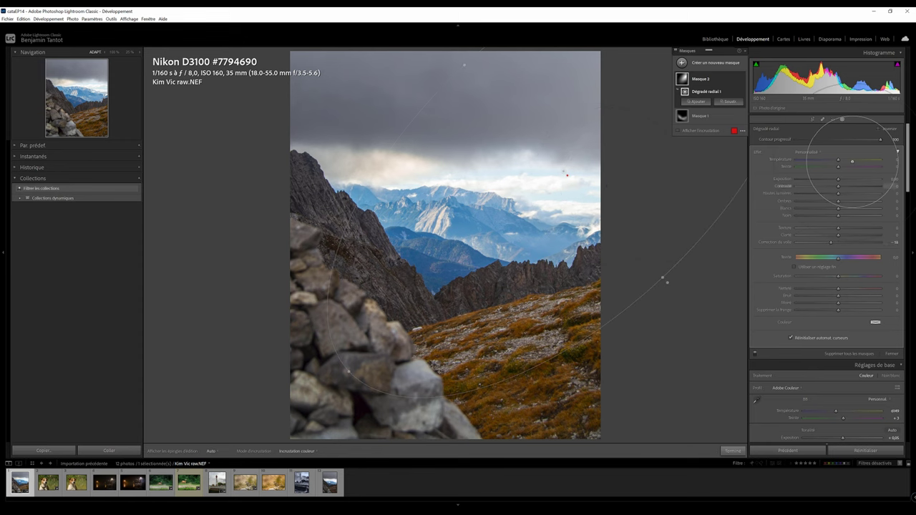
{"action": "left_click_drag", "start_coordinate": [838, 179], "coordinate": [834, 209]}
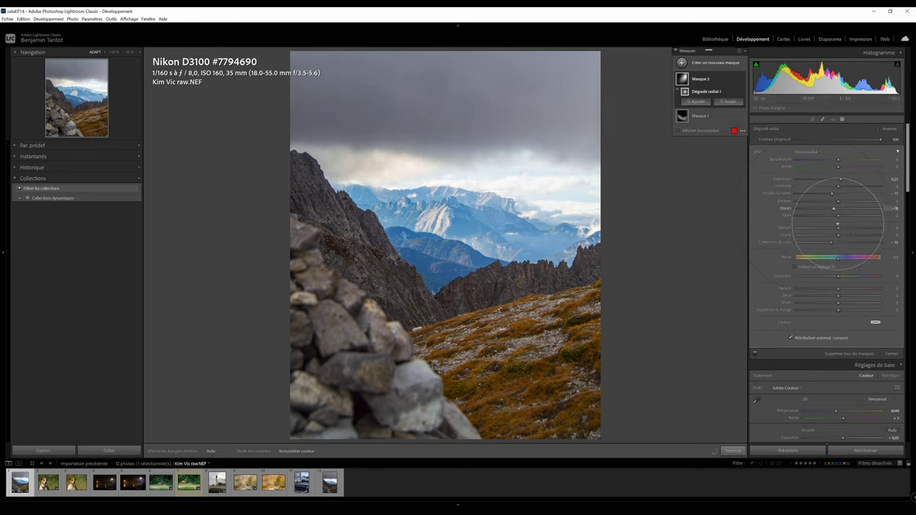
{"action": "left_click_drag", "start_coordinate": [830, 242], "coordinate": [829, 243]}
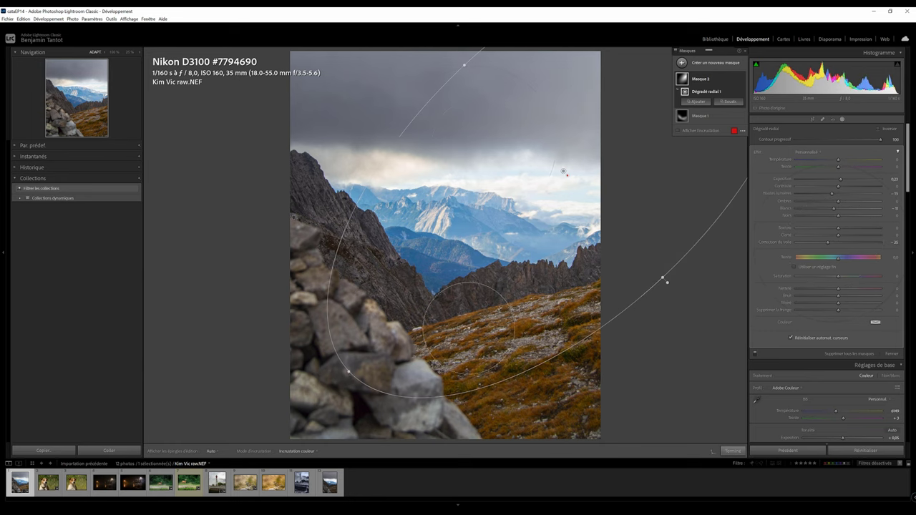
{"action": "left_click_drag", "start_coordinate": [665, 278], "coordinate": [681, 236]}
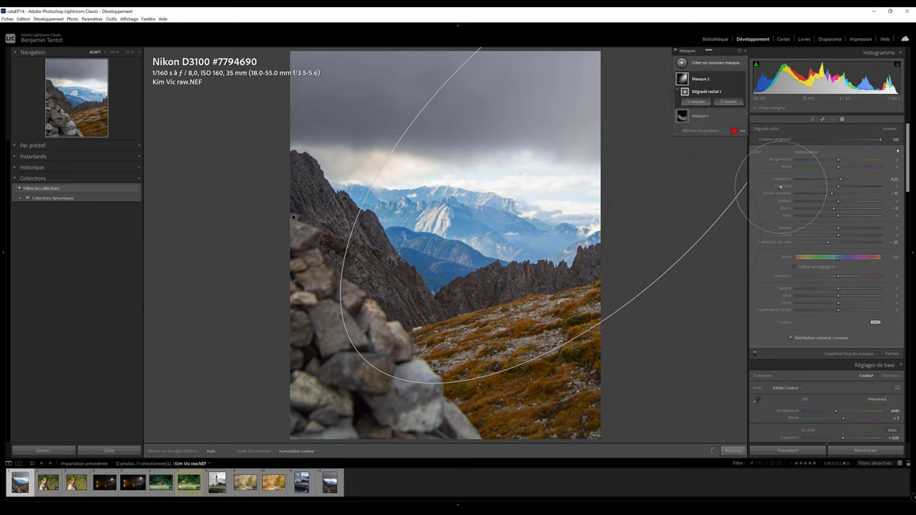
{"action": "left_click_drag", "start_coordinate": [838, 160], "coordinate": [837, 162]}
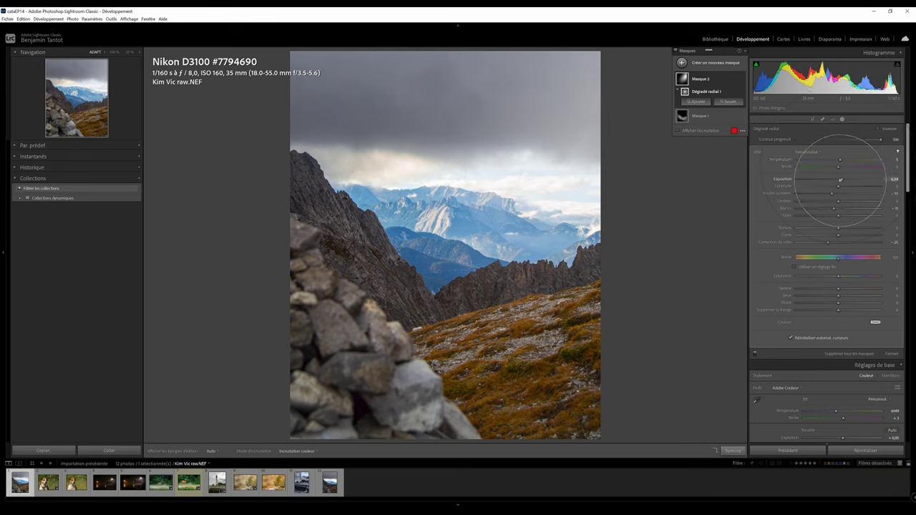
{"action": "left_click_drag", "start_coordinate": [828, 243], "coordinate": [827, 243]}
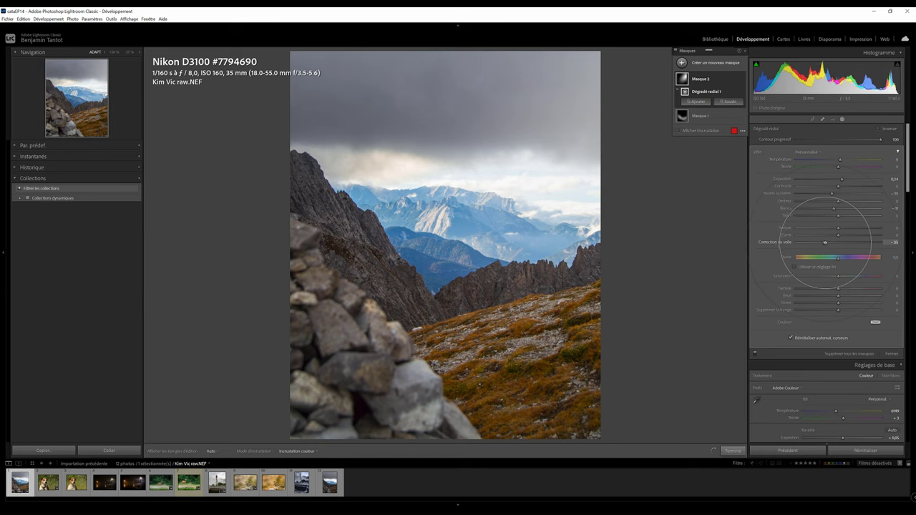
{"action": "left_click", "coordinate": [842, 120]}
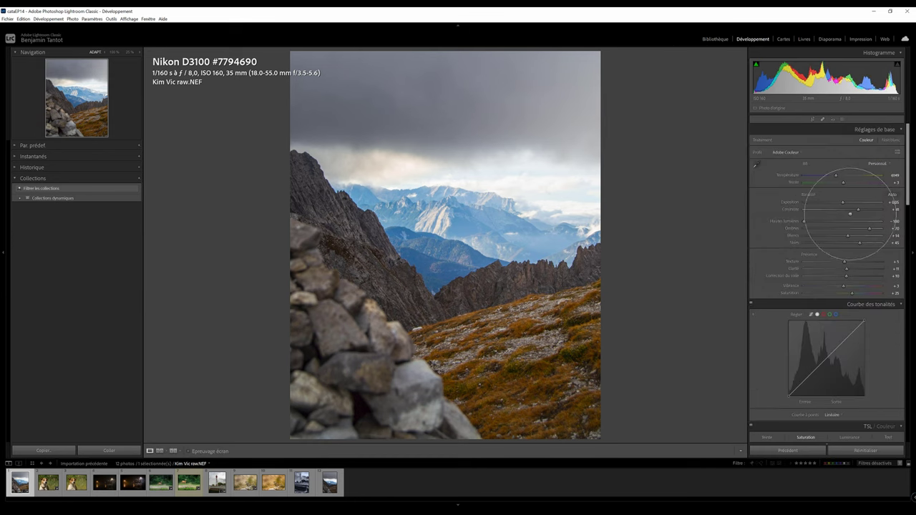
Raise contrast, shadows, blacks and dehaze slightly, then compare Before/After side by side full-width.
{"action": "mouse_move", "coordinate": [858, 209]}
{"action": "left_mouse_down"}
{"action": "mouse_move", "coordinate": [871, 229]}
{"action": "mouse_move", "coordinate": [862, 243]}
{"action": "left_mouse_up"}
{"action": "left_click_drag", "start_coordinate": [847, 276], "coordinate": [849, 276]}
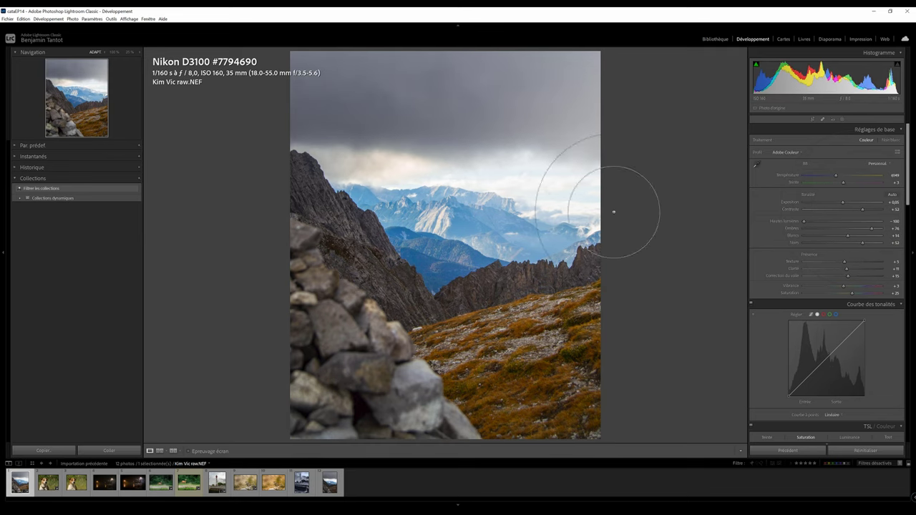
{"action": "key", "text": "backslash"}
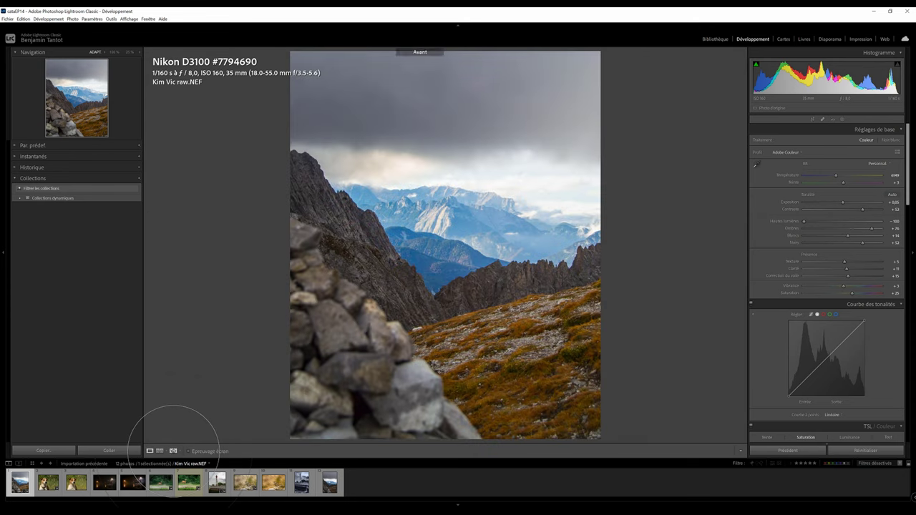
{"action": "left_click", "coordinate": [173, 451]}
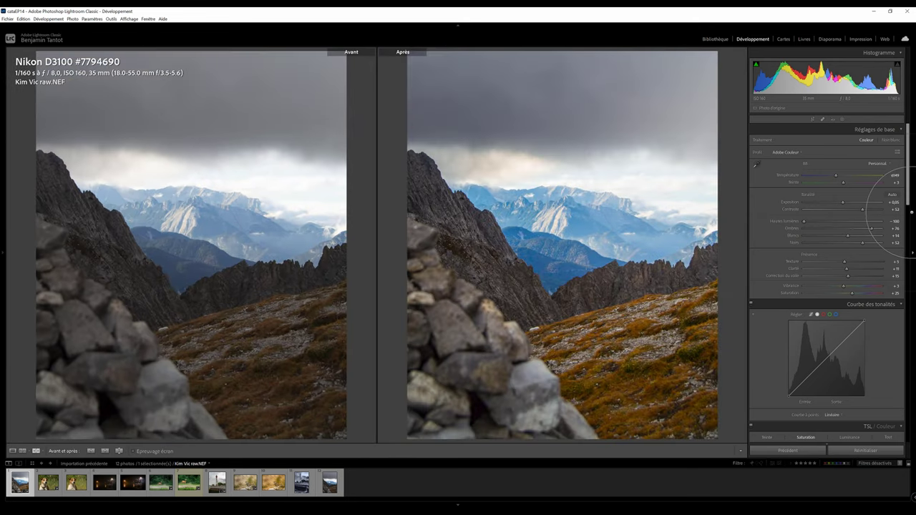
{"action": "left_click", "coordinate": [913, 252]}
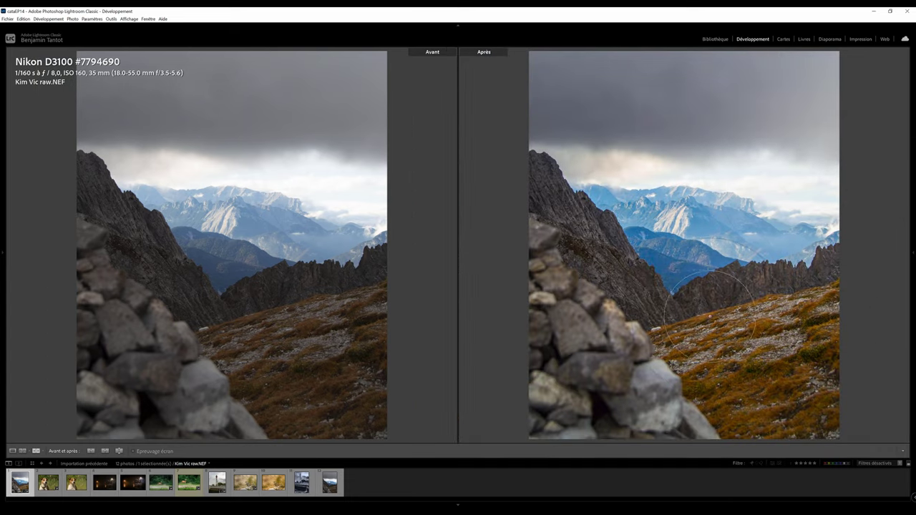